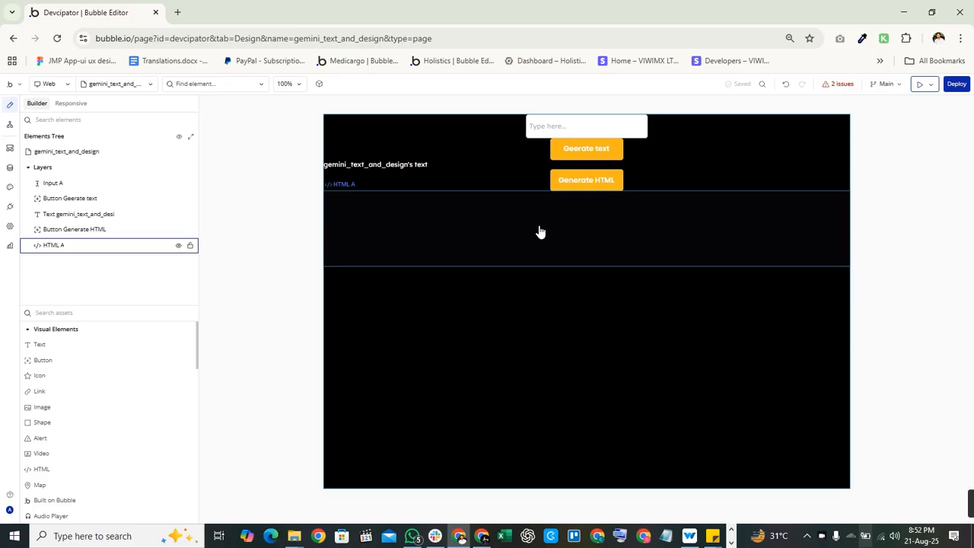
# Preview the gemini_text_and_design page and sign in to the test version with the prefilled credentials
pyautogui.click(364, 416)
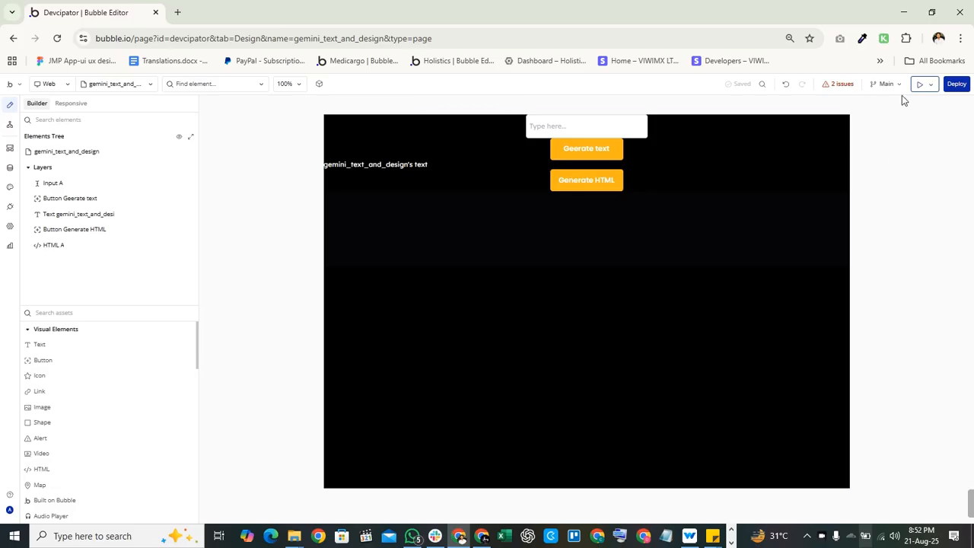
pyautogui.click(919, 84)
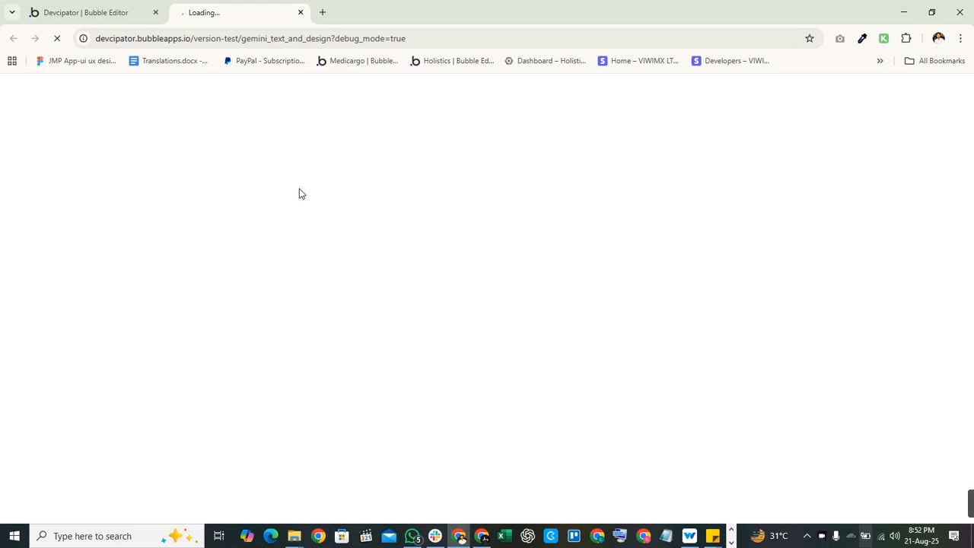
pyautogui.click(132, 6)
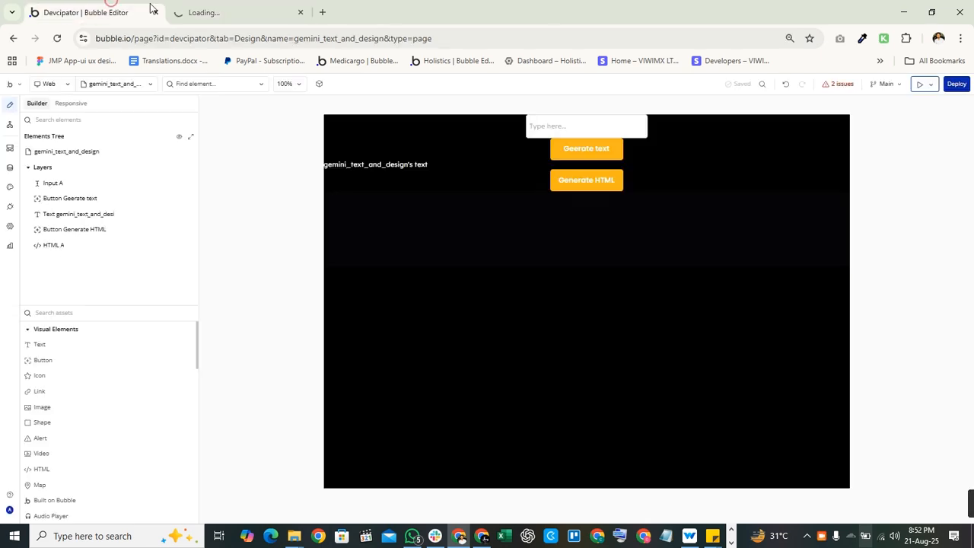
pyautogui.click(236, 9)
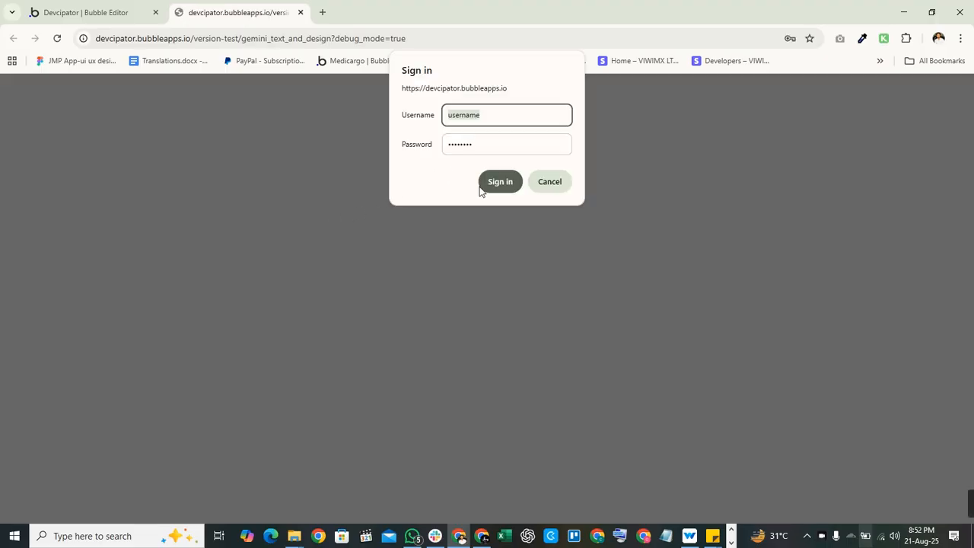
pyautogui.click(481, 187)
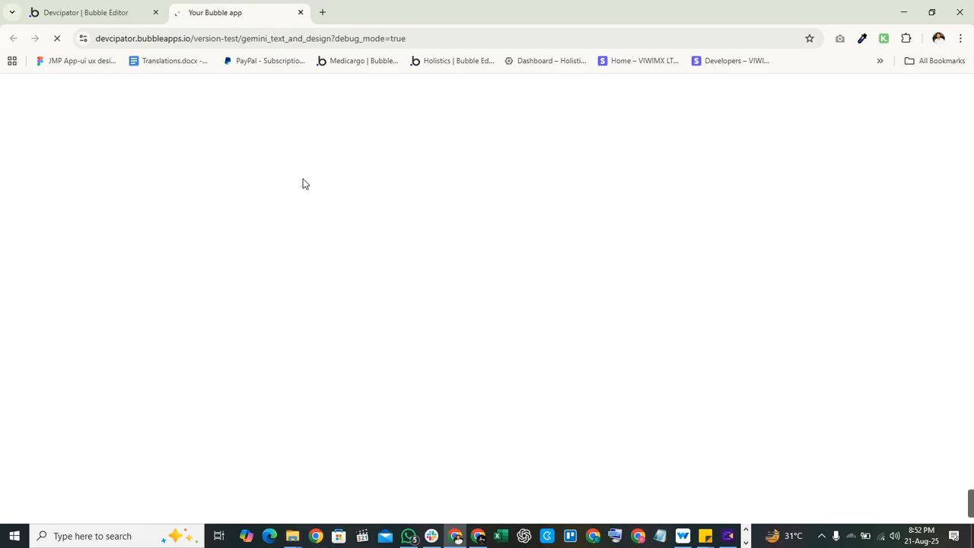
# Select the text input on the page in the editor and return to the page preview
pyautogui.click(58, 11)
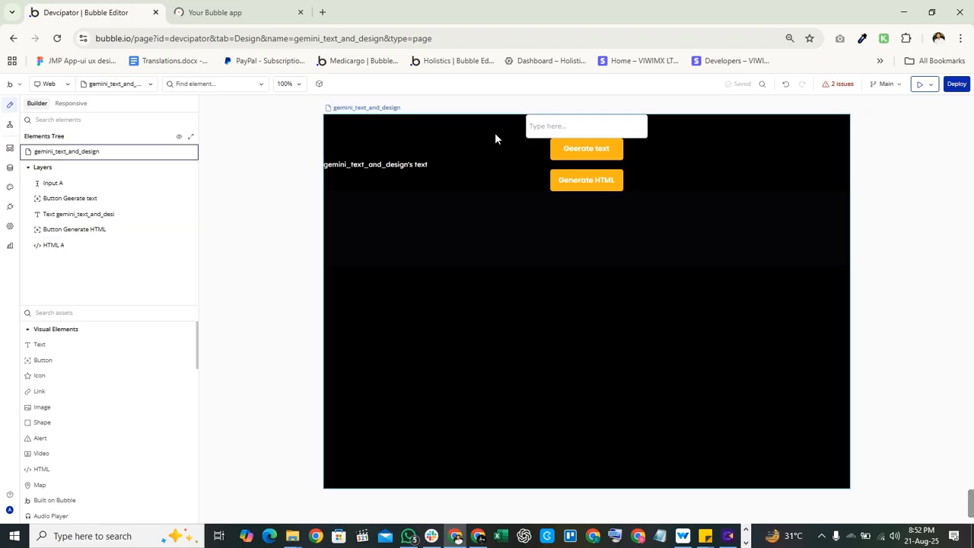
pyautogui.click(546, 125)
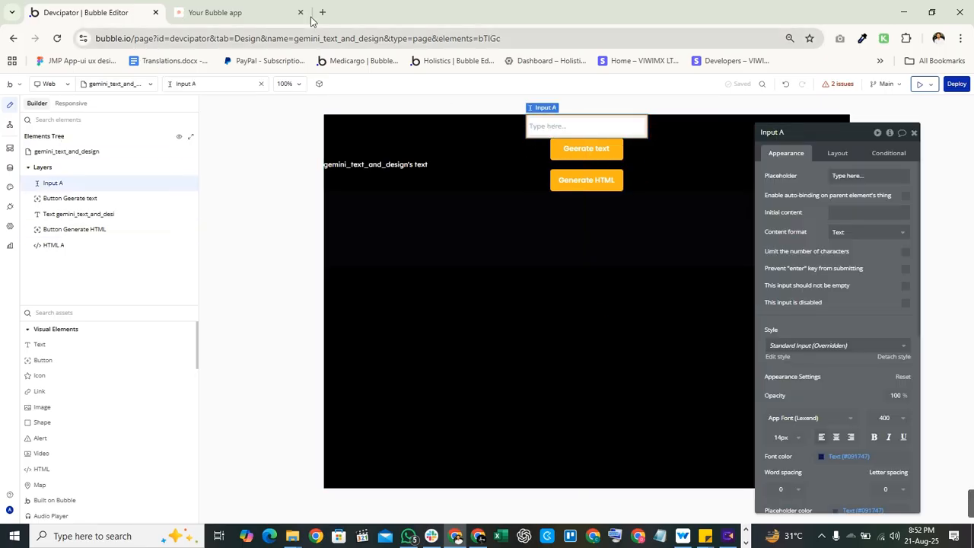
pyautogui.click(311, 21)
# Generate text in the preview from the prompt "give me a story of a fox and a deer and dont use any characters ,only simple text"
pyautogui.click(444, 87)
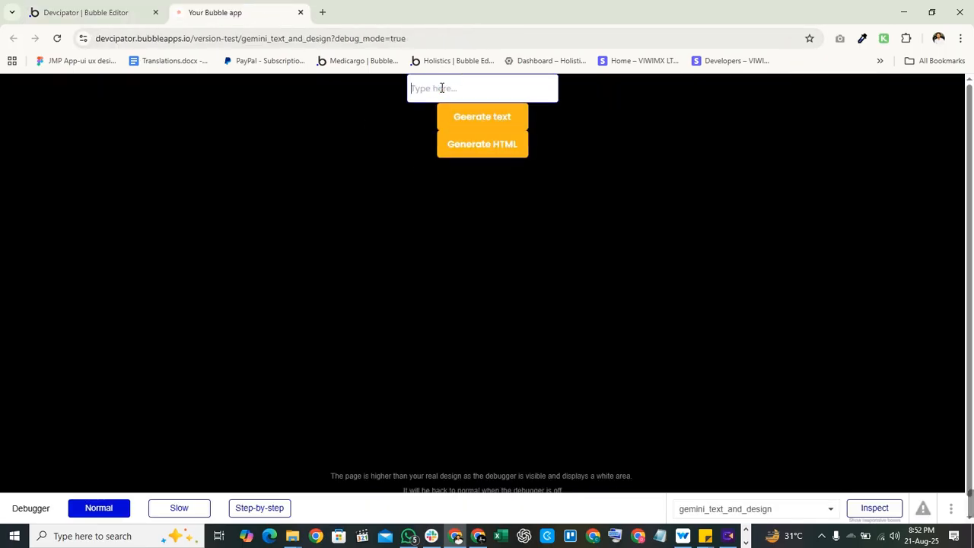
pyautogui.write('give me s')
pyautogui.press('BackSpace')
pyautogui.write('nd a deer')
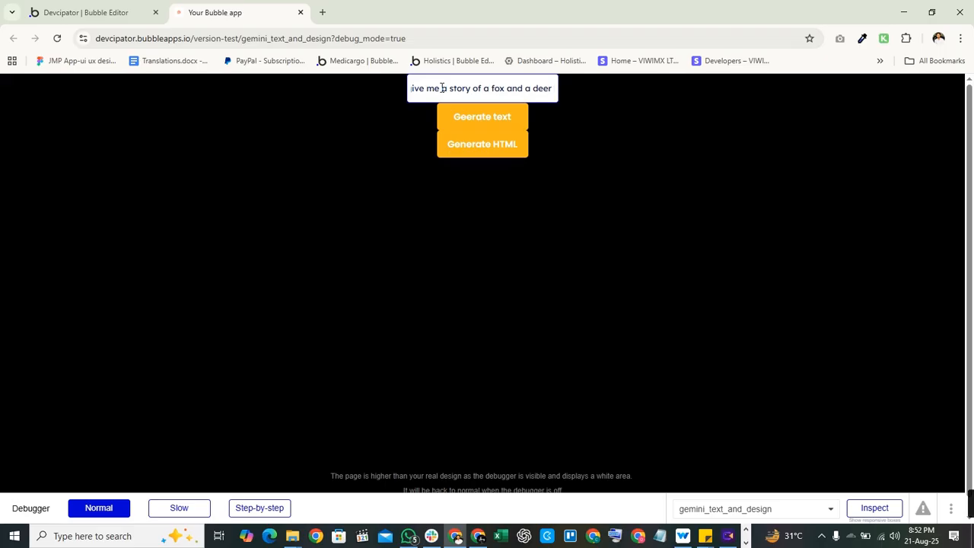
pyautogui.write(' and')
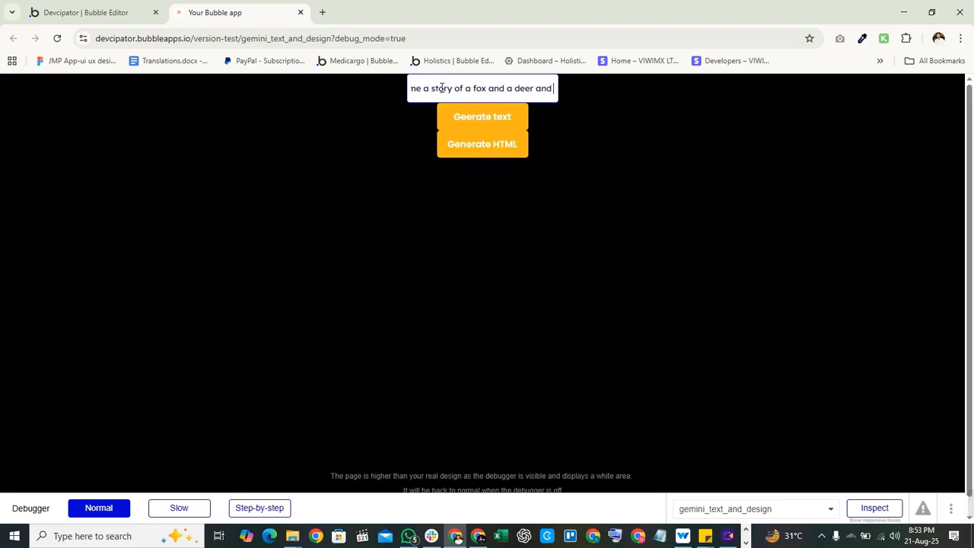
pyautogui.write(' dont use a')
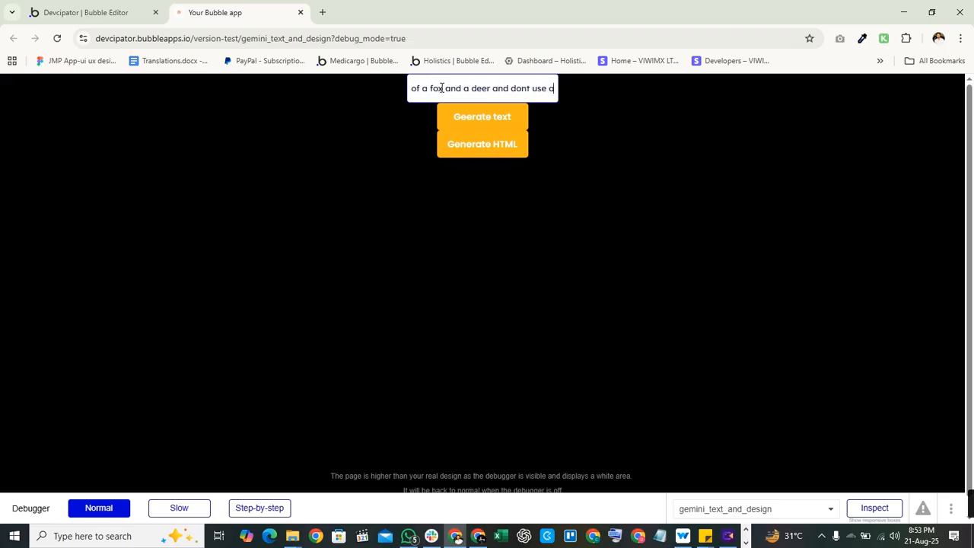
pyautogui.write('ny charac')
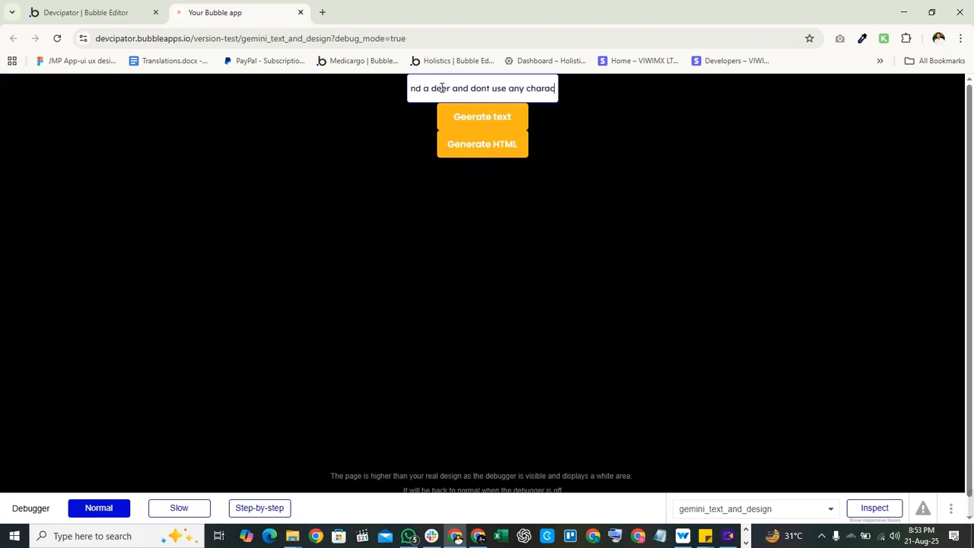
pyautogui.write('ters ')
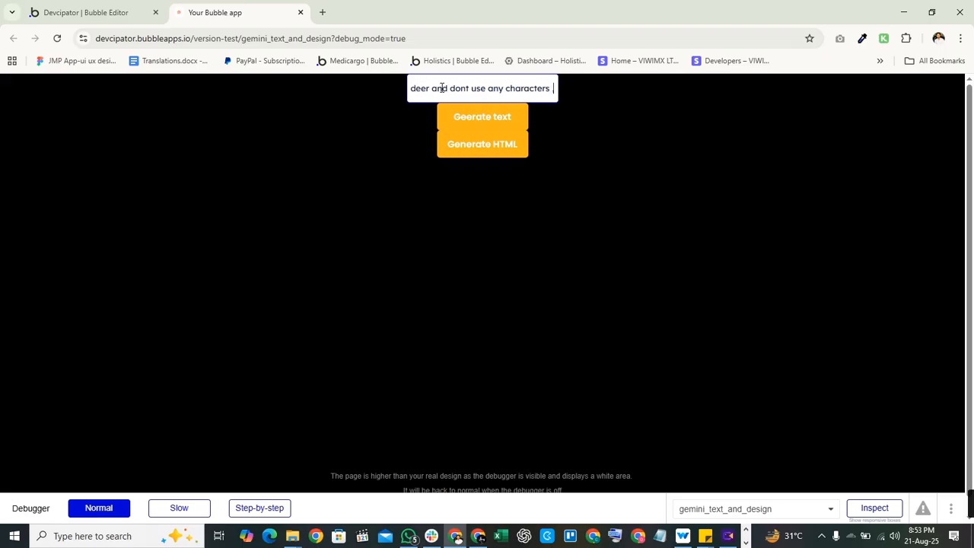
pyautogui.write(',orly simple')
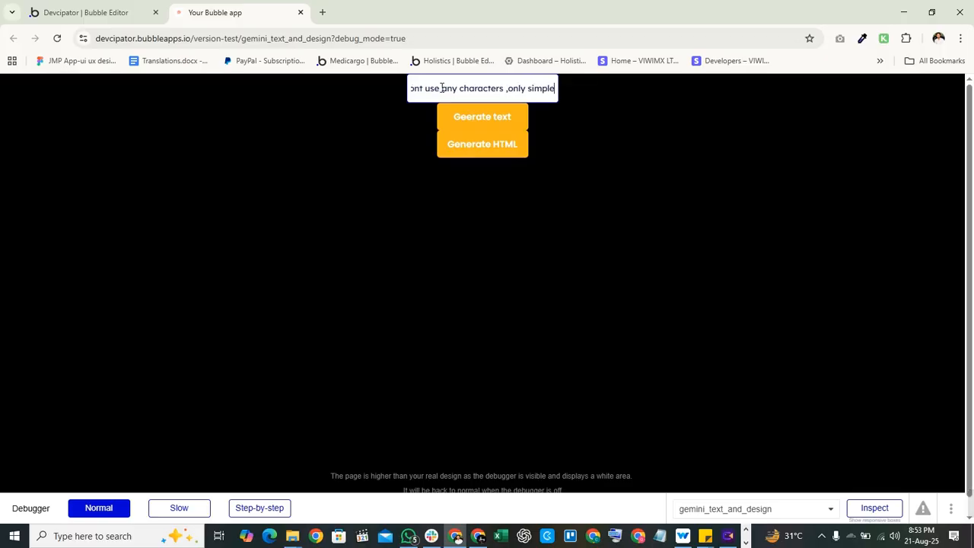
pyautogui.write(' text')
pyautogui.press('Return')
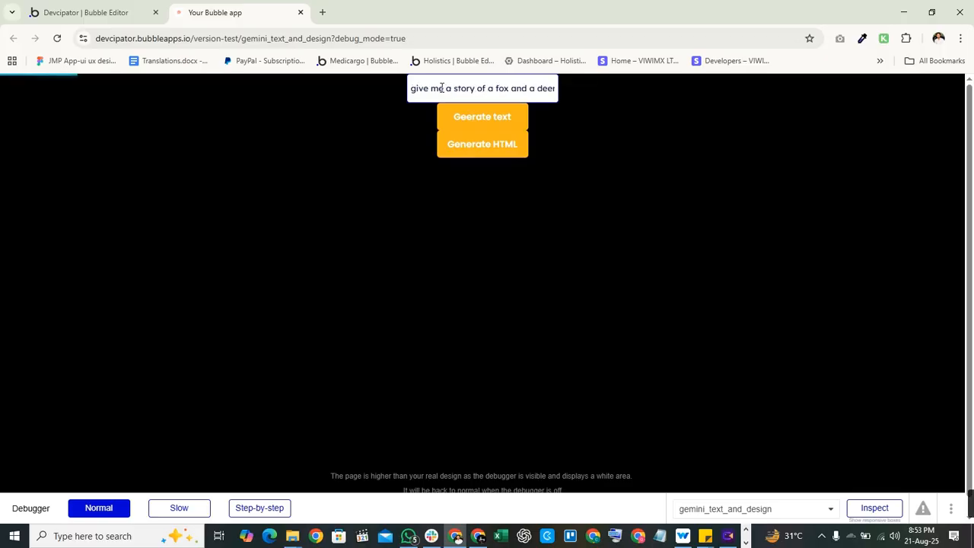
# Highlight the whole generated story in the preview and generate its HTML version
pyautogui.moveTo(488, 88); pyautogui.dragTo(403, 103)
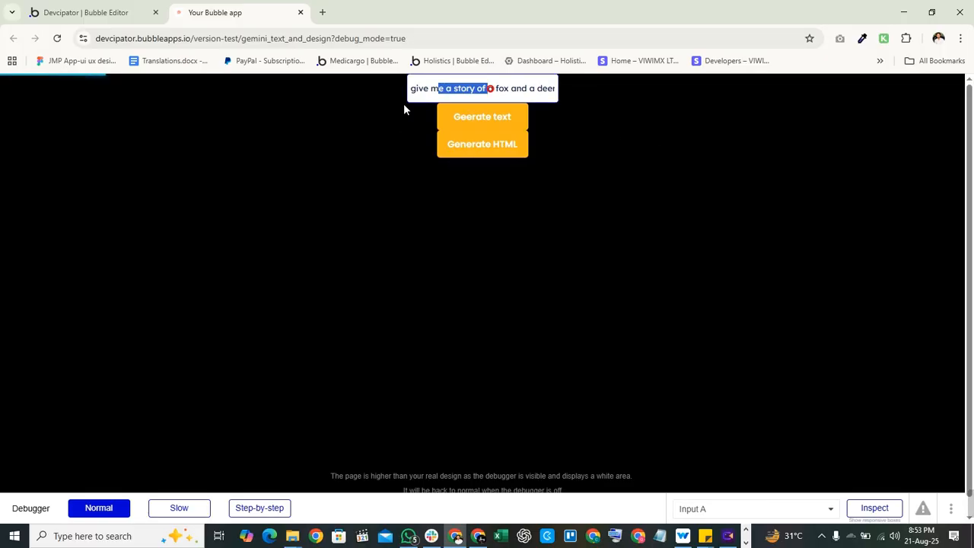
pyautogui.click(436, 89)
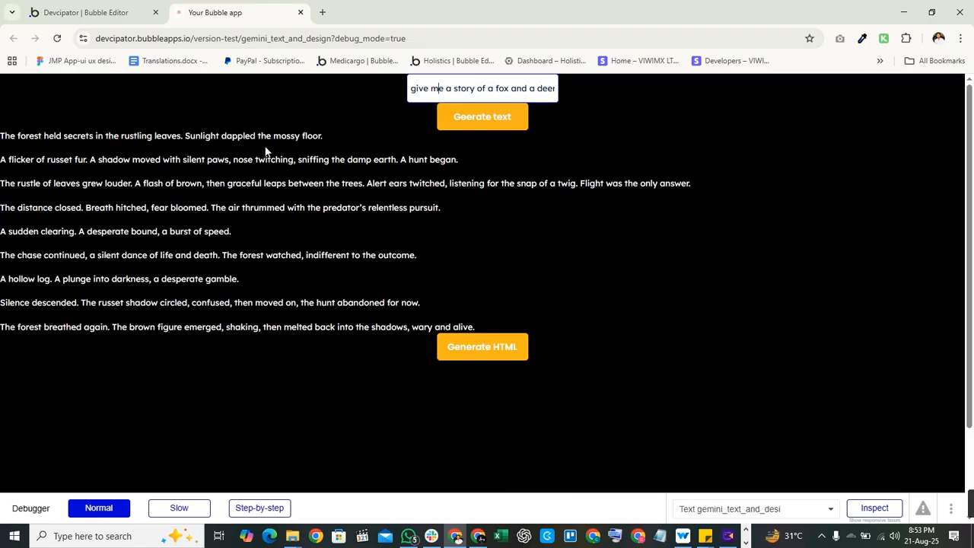
pyautogui.moveTo(1, 135); pyautogui.dragTo(540, 328)
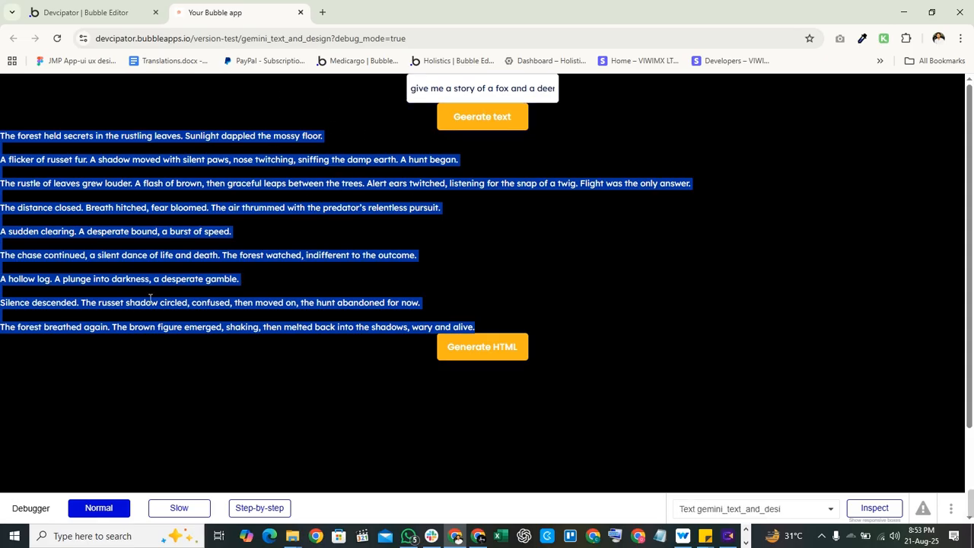
pyautogui.click(472, 348)
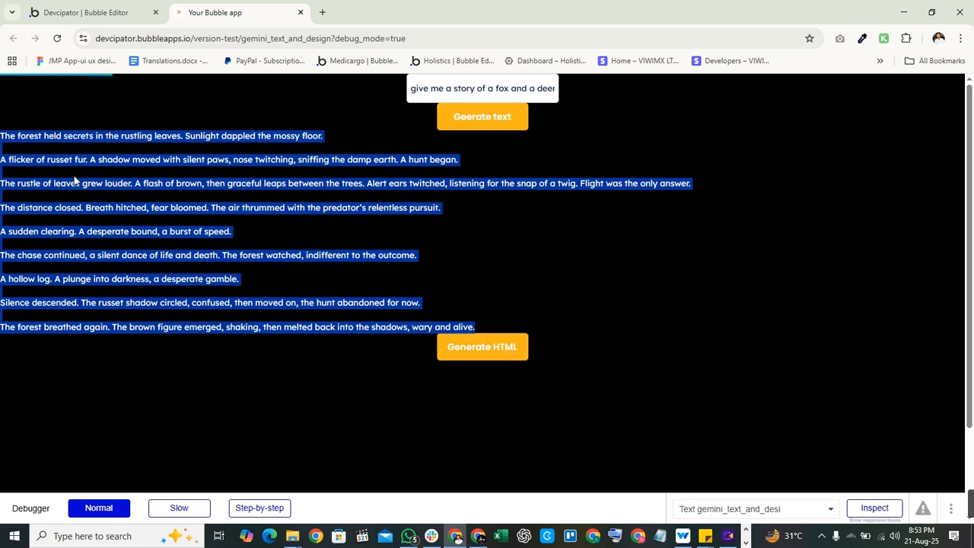
# Examine the styled HTML story below the generated text, from its title to its last paragraph
pyautogui.scroll(-3, 339, 249)
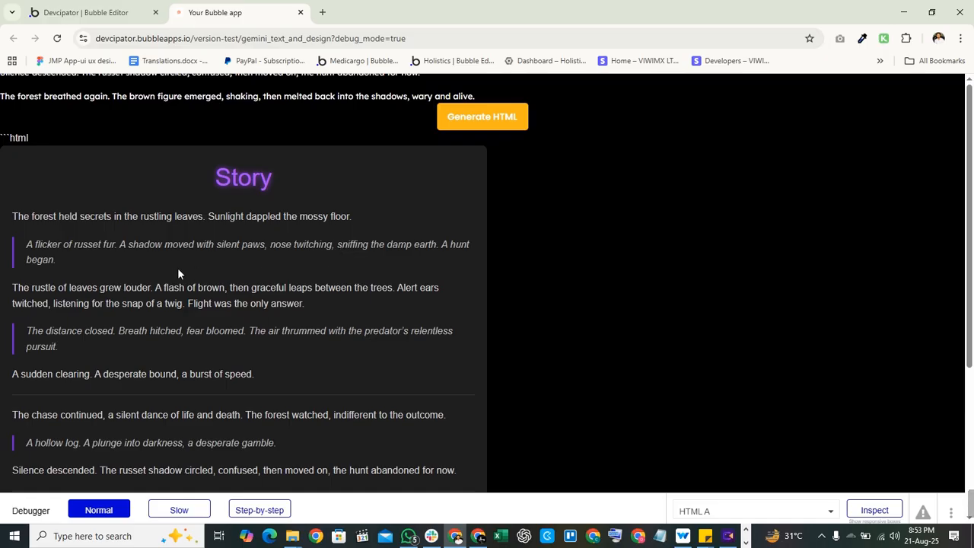
pyautogui.scroll(-1, 761, 221)
pyautogui.scroll(1, 586, 281)
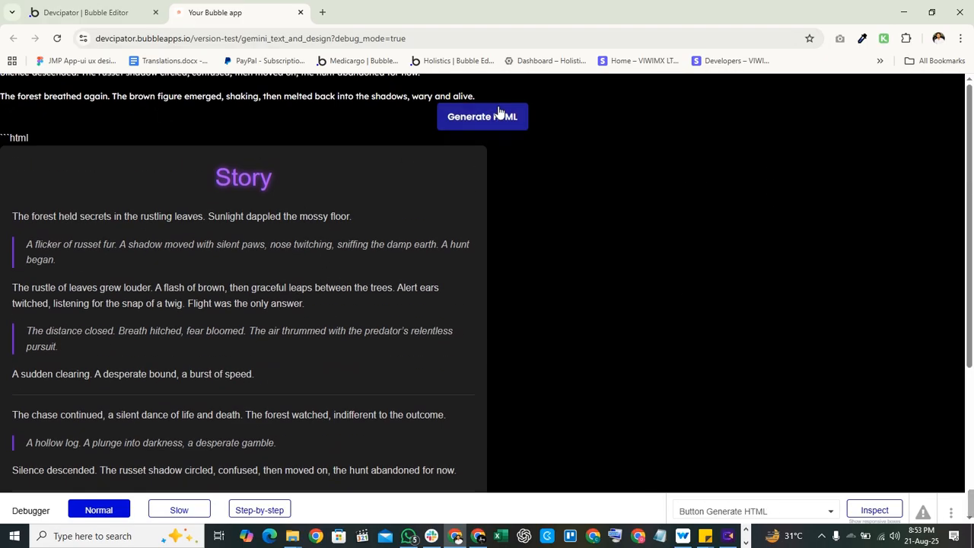
pyautogui.scroll(-2, 410, 289)
pyautogui.scroll(-1, 410, 289)
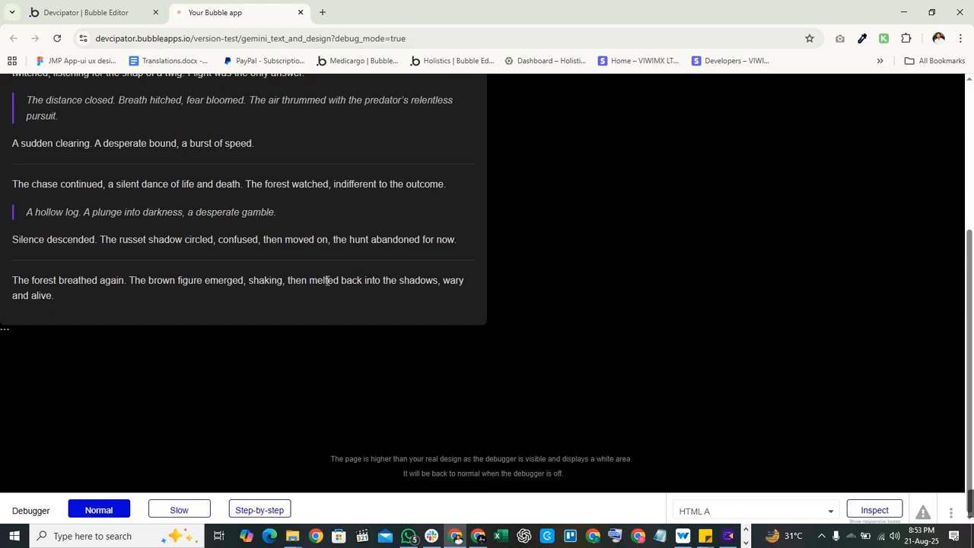
pyautogui.scroll(3, 327, 282)
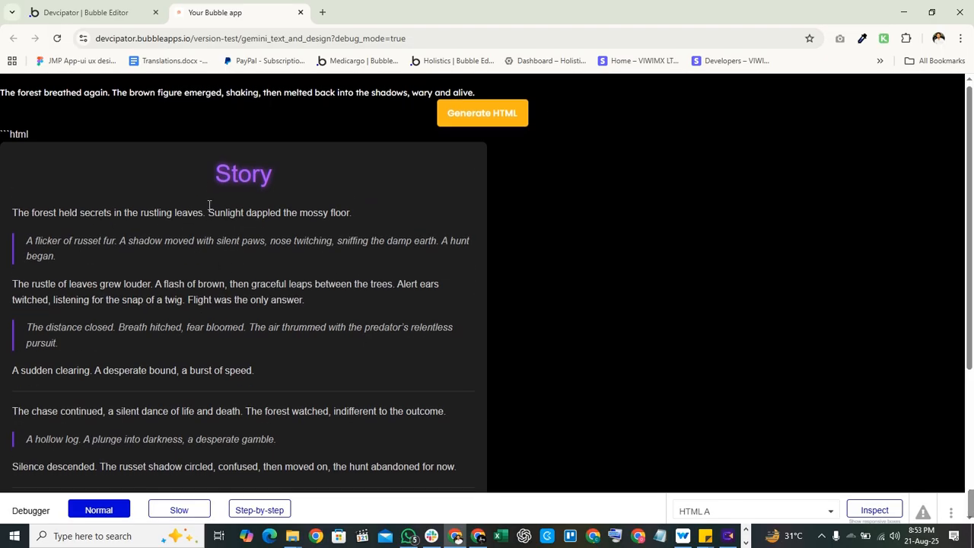
pyautogui.scroll(-1, 223, 261)
pyautogui.scroll(1, 264, 272)
pyautogui.scroll(-1, 217, 277)
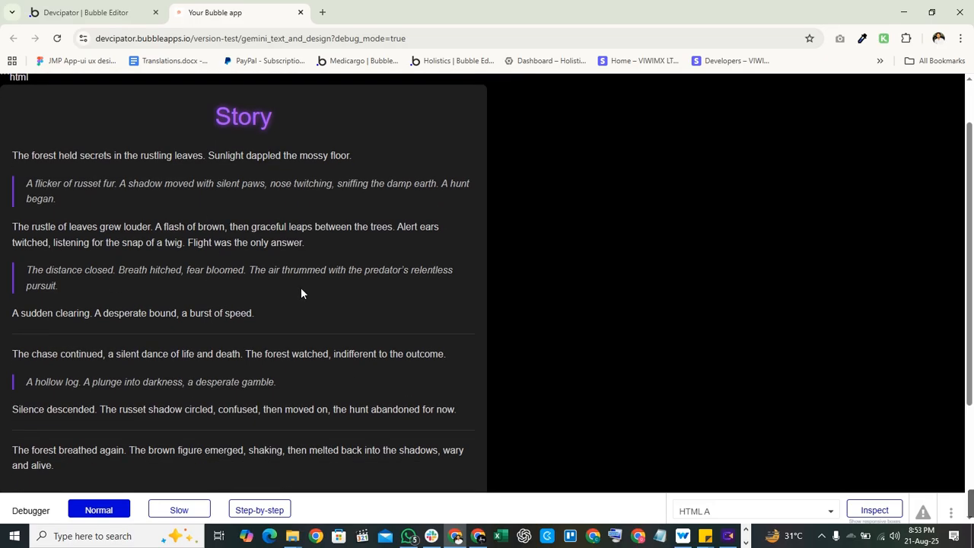
pyautogui.scroll(1, 339, 306)
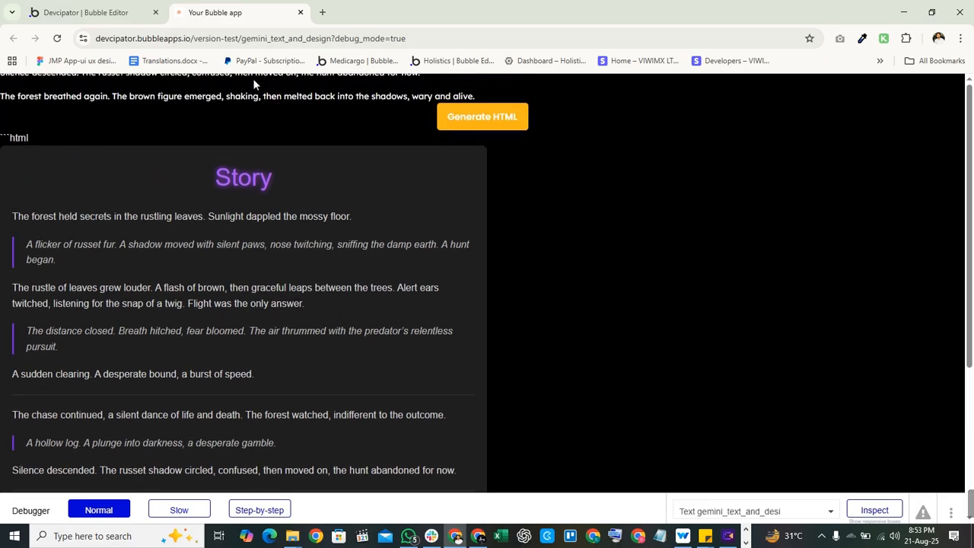
# Switch back to the Bubble editor and expand the Gemini AI Main Page API in the API Connector plugin
pyautogui.click(51, 6)
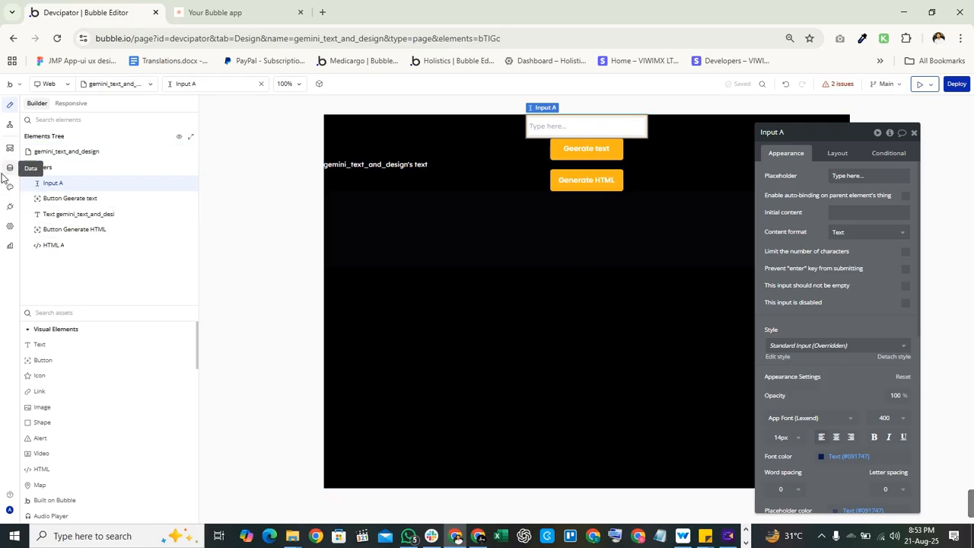
pyautogui.click(10, 207)
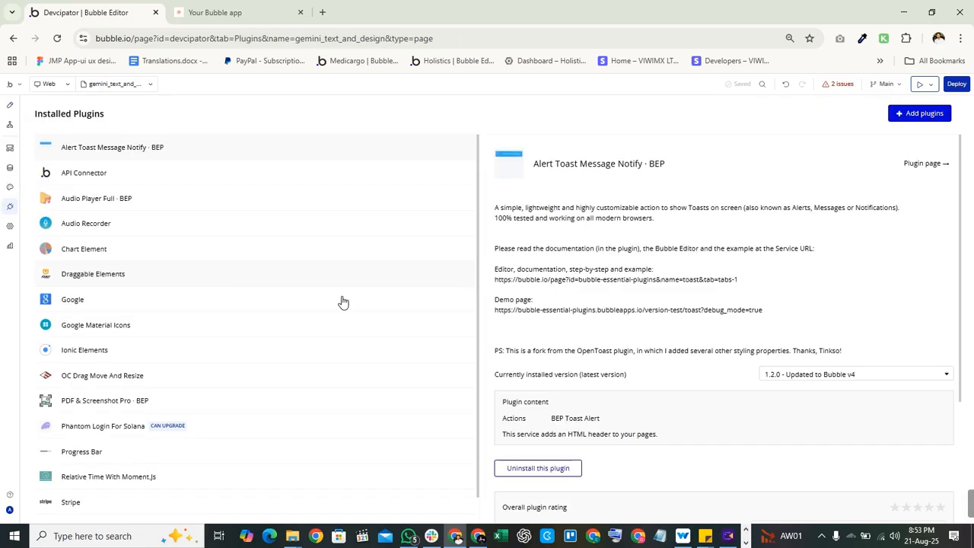
pyautogui.scroll(-3, 712, 304)
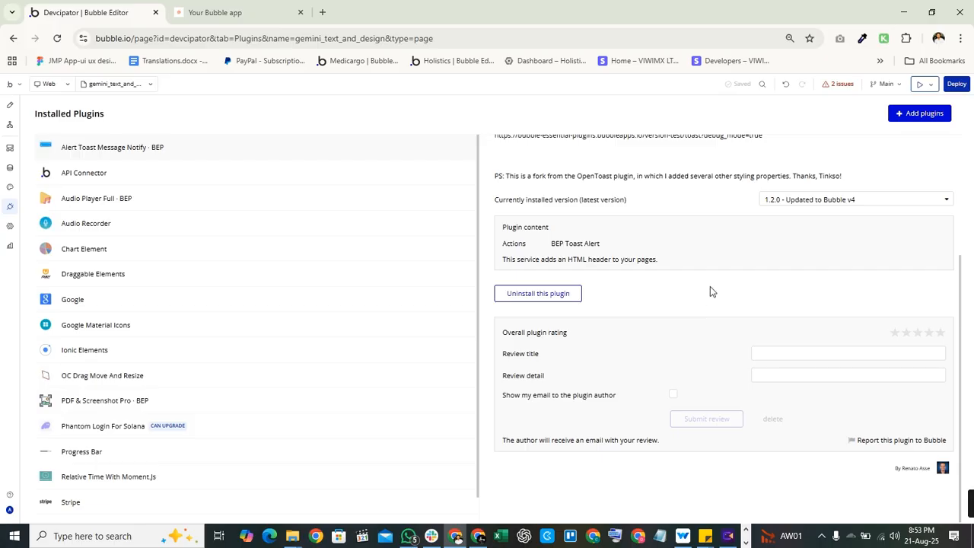
pyautogui.click(85, 174)
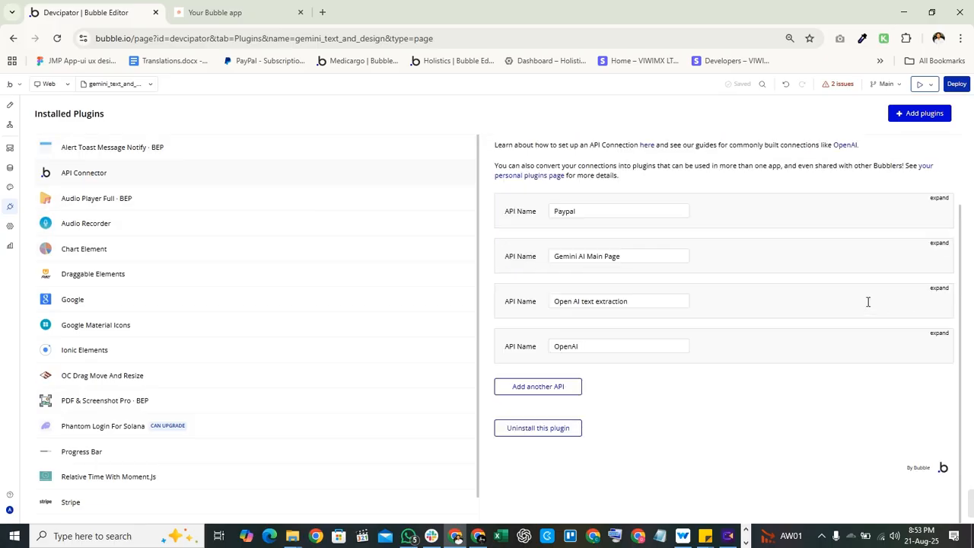
pyautogui.click(938, 243)
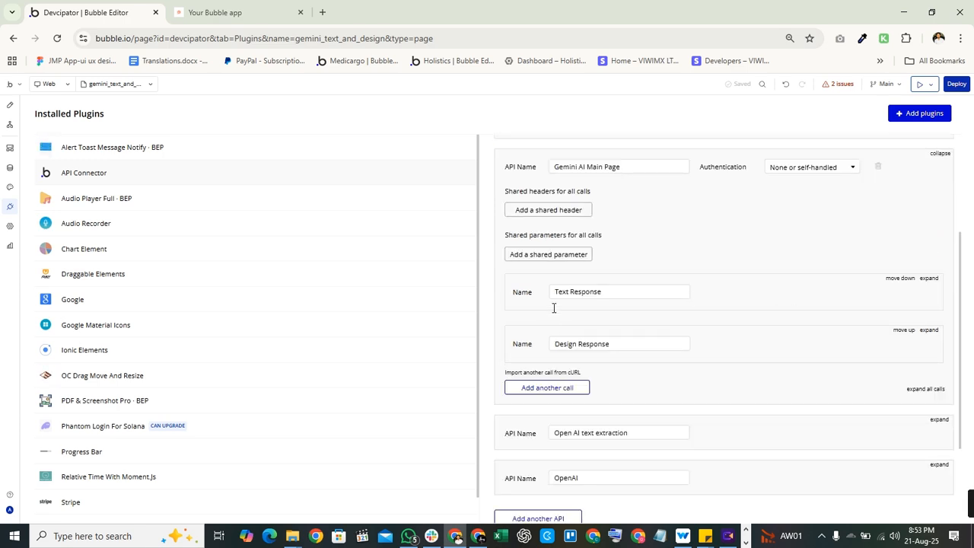
# Expand the Text Response call and review its request URL, header, JSON body and story parameter
pyautogui.click(931, 278)
pyautogui.scroll(-3, 789, 359)
pyautogui.scroll(2, 789, 359)
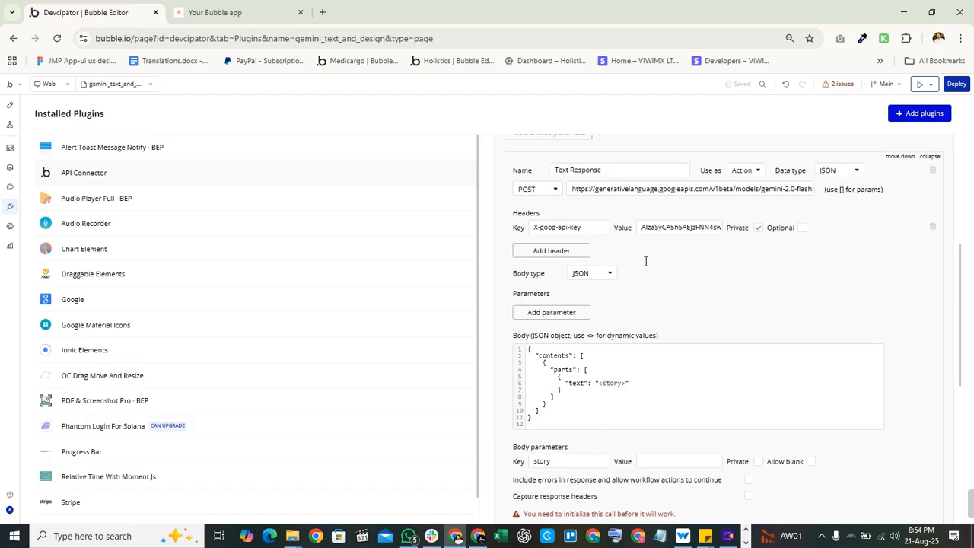
pyautogui.scroll(-1, 645, 261)
pyautogui.scroll(3, 746, 339)
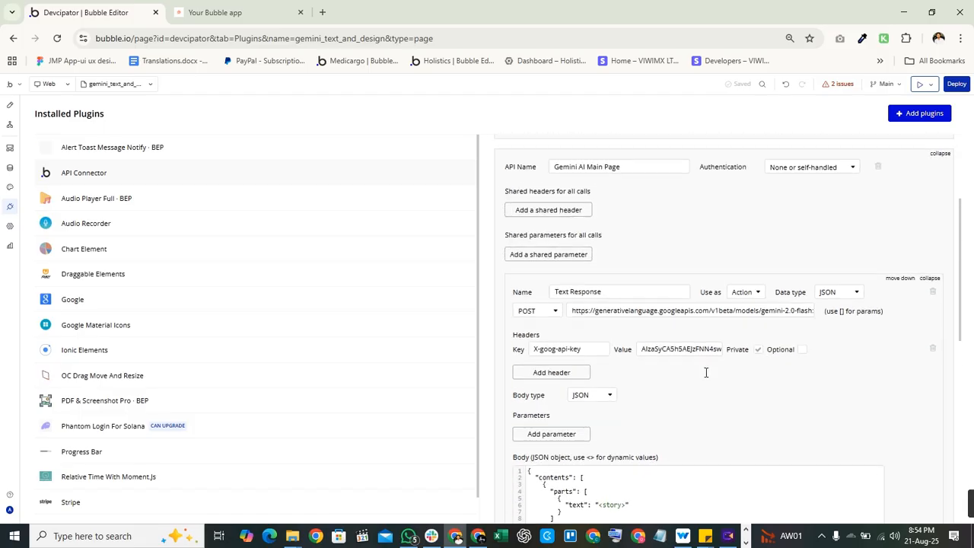
pyautogui.scroll(-5, 788, 338)
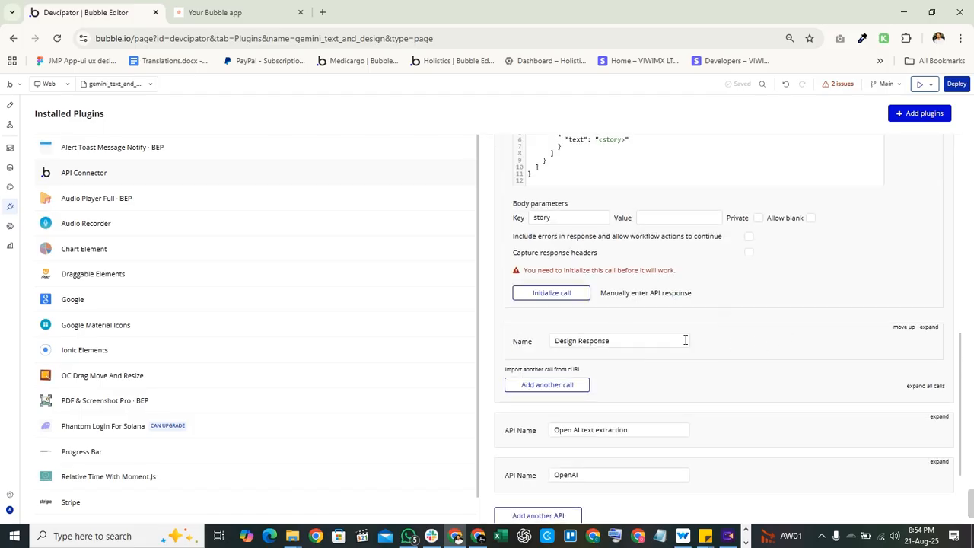
# Expand the Design Response call and review its header, JSON prompt body and body parameters
pyautogui.click(929, 327)
pyautogui.scroll(-2, 552, 448)
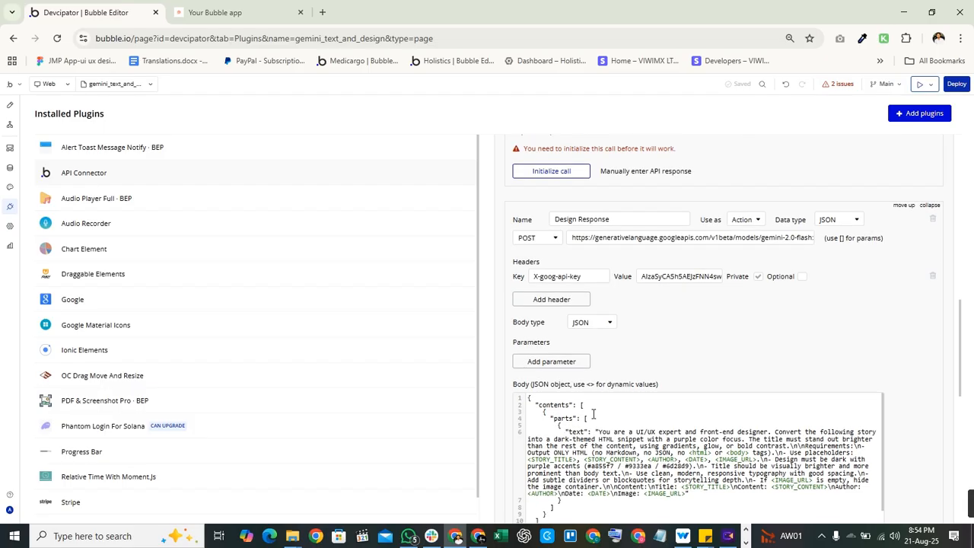
pyautogui.scroll(-3, 601, 403)
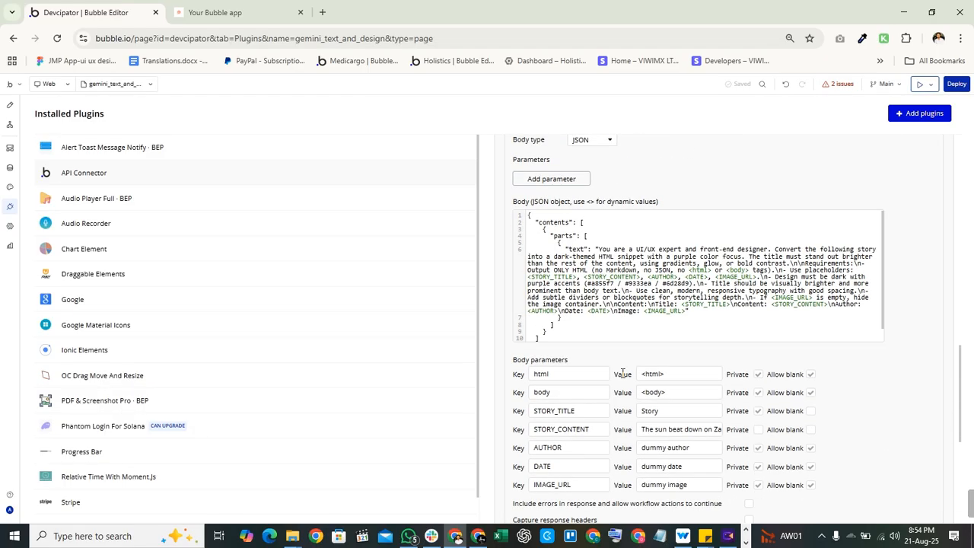
# Return to the start of the Gemini AI Main Page API and highlight its API name
pyautogui.scroll(2, 639, 411)
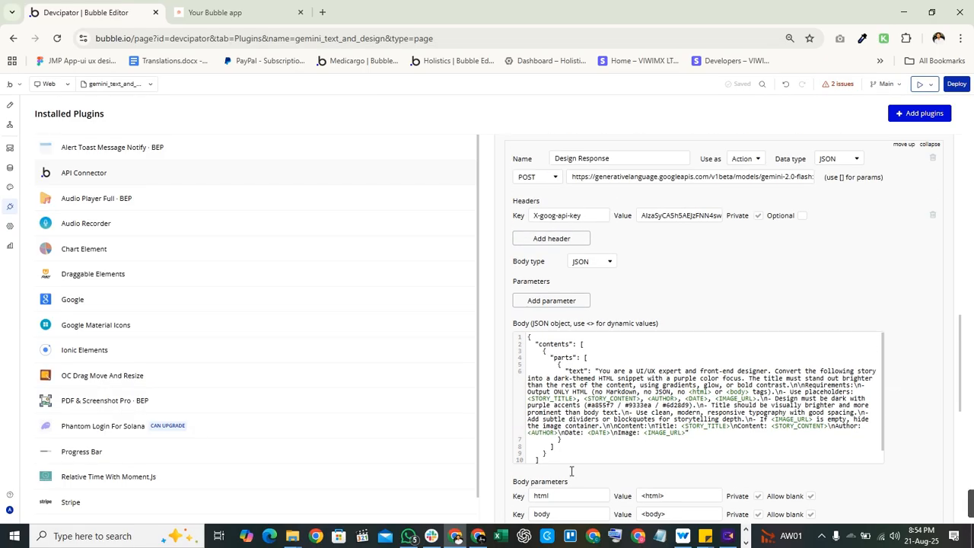
pyautogui.scroll(5, 670, 293)
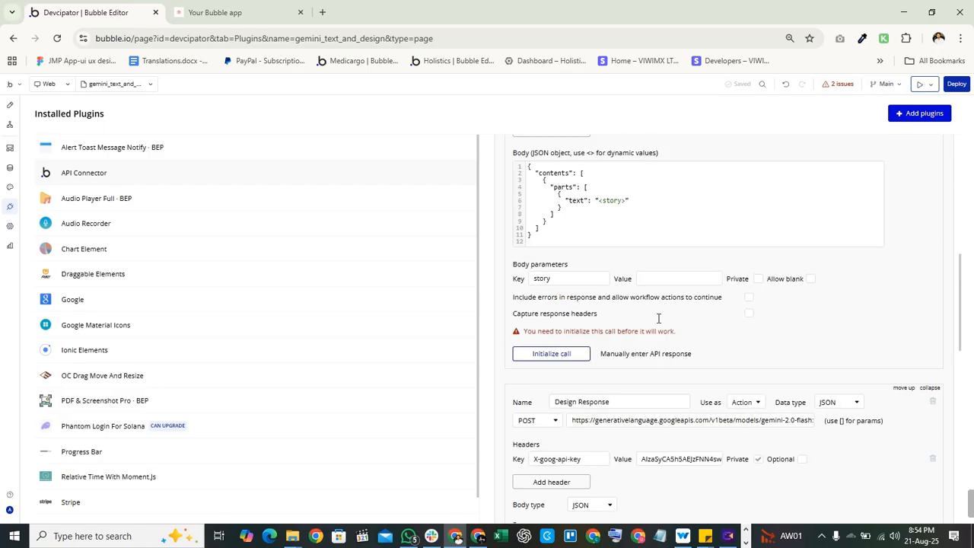
pyautogui.scroll(2, 646, 292)
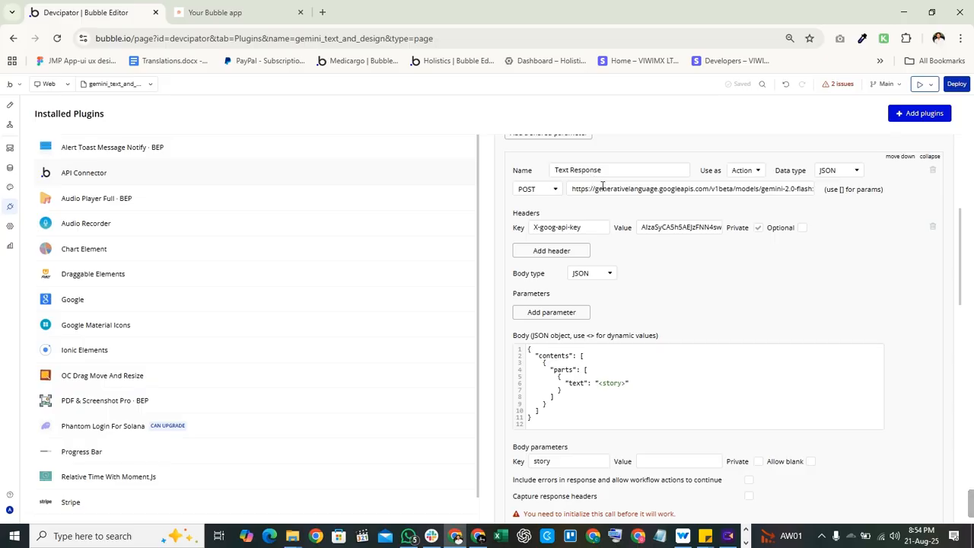
pyautogui.scroll(1, 593, 174)
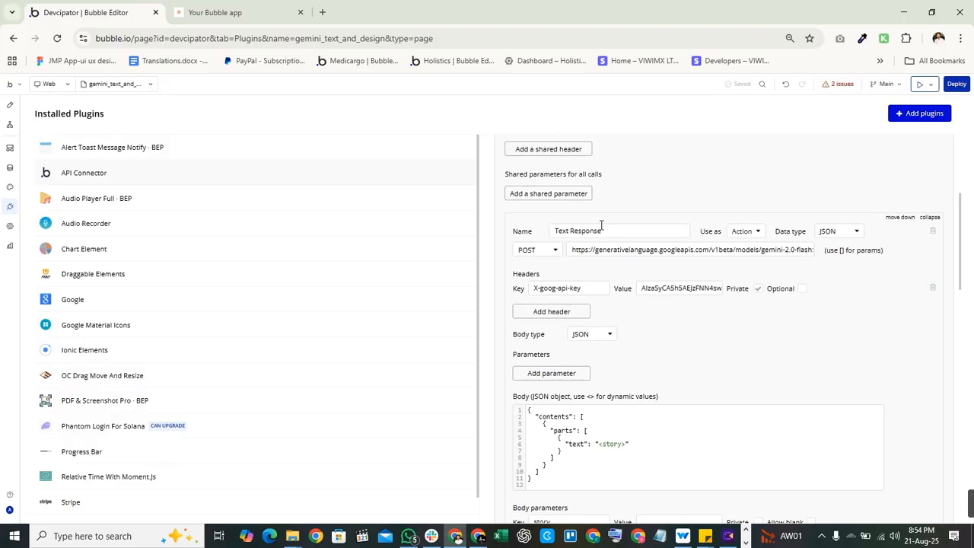
pyautogui.scroll(1, 649, 327)
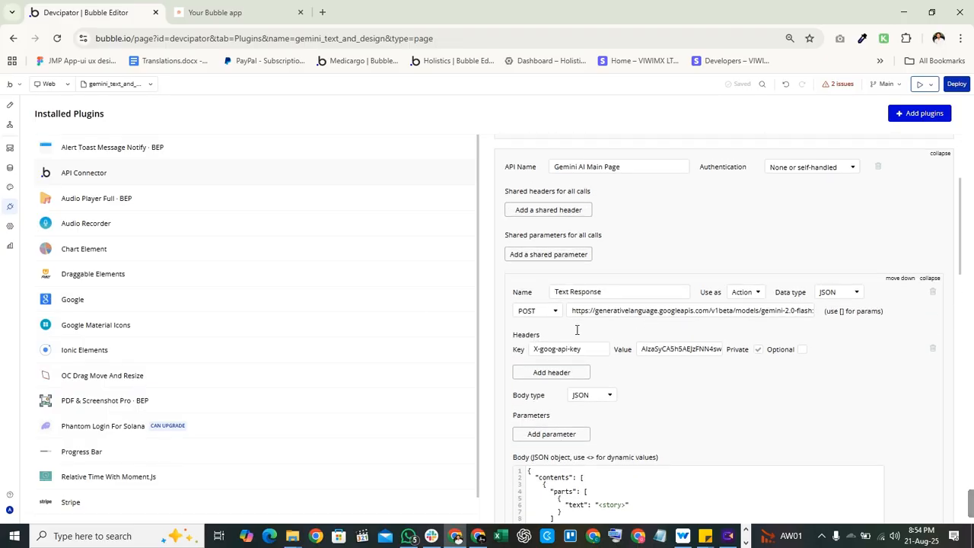
pyautogui.moveTo(634, 164); pyautogui.dragTo(551, 165)
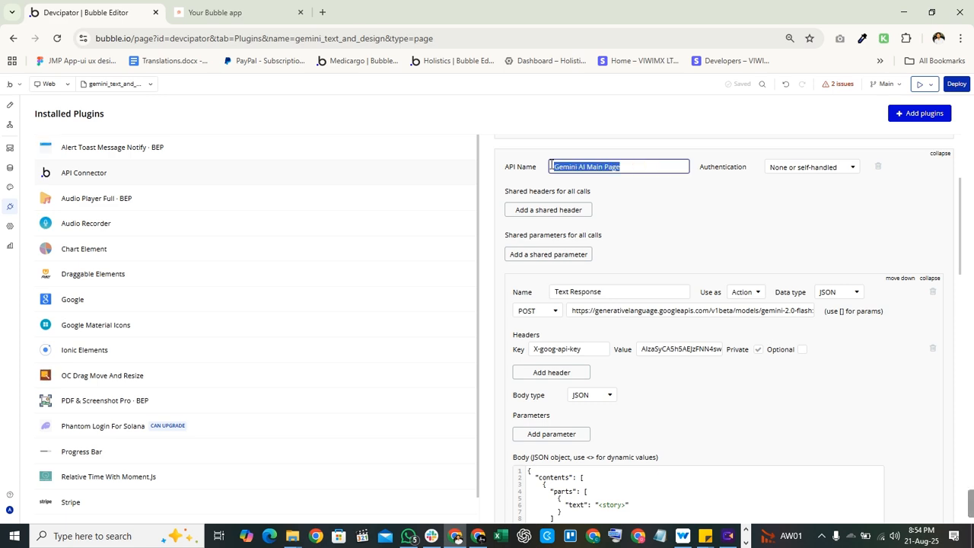
pyautogui.click(742, 192)
# Highlight the Text Response call's name and inspect the generateContent end of its request URL
pyautogui.moveTo(655, 294); pyautogui.dragTo(559, 320)
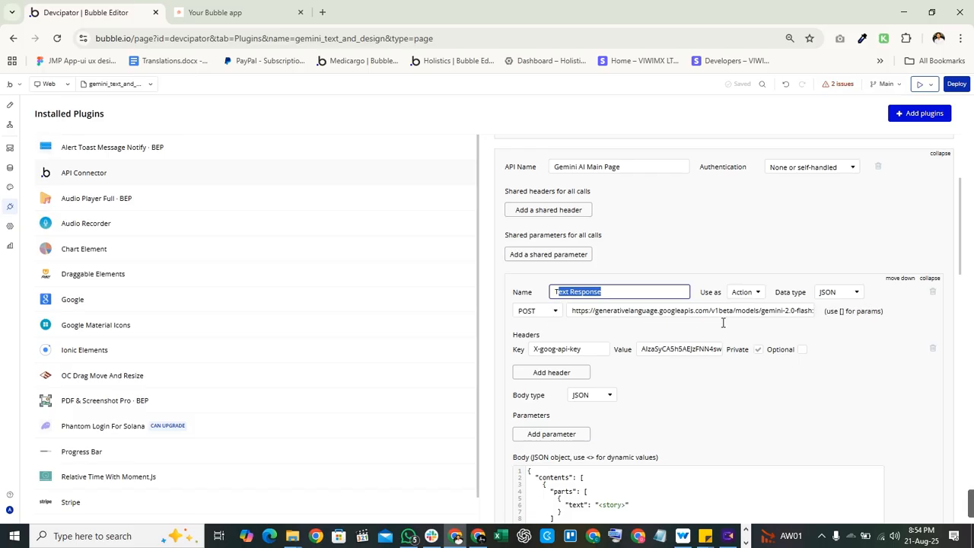
pyautogui.moveTo(763, 313); pyautogui.dragTo(849, 314)
pyautogui.click(827, 327)
pyautogui.click(824, 326)
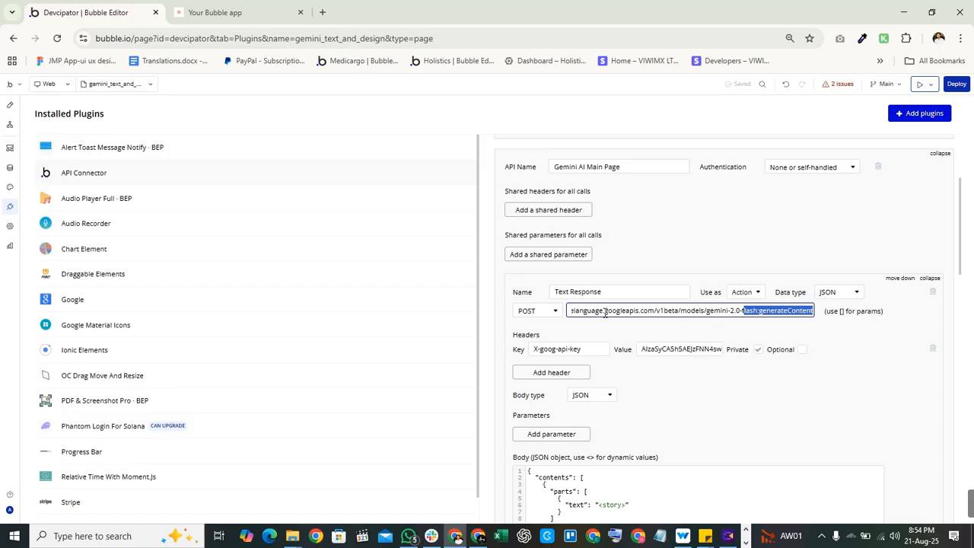
pyautogui.click(635, 370)
# Review the Text Response call's header and JSON body, highlighting the body and its story placeholder
pyautogui.scroll(-3, 553, 304)
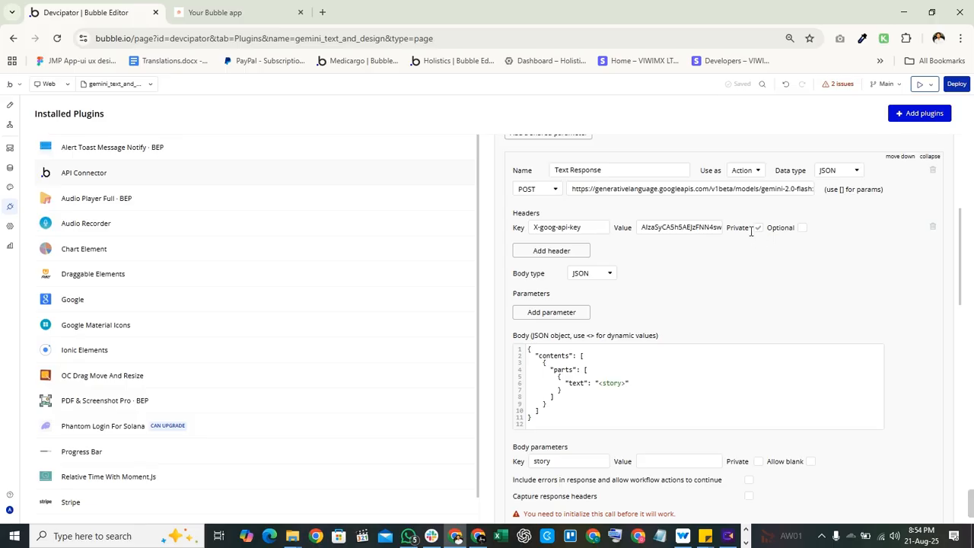
pyautogui.scroll(1, 745, 263)
pyautogui.scroll(-1, 720, 295)
pyautogui.scroll(-1, 720, 295)
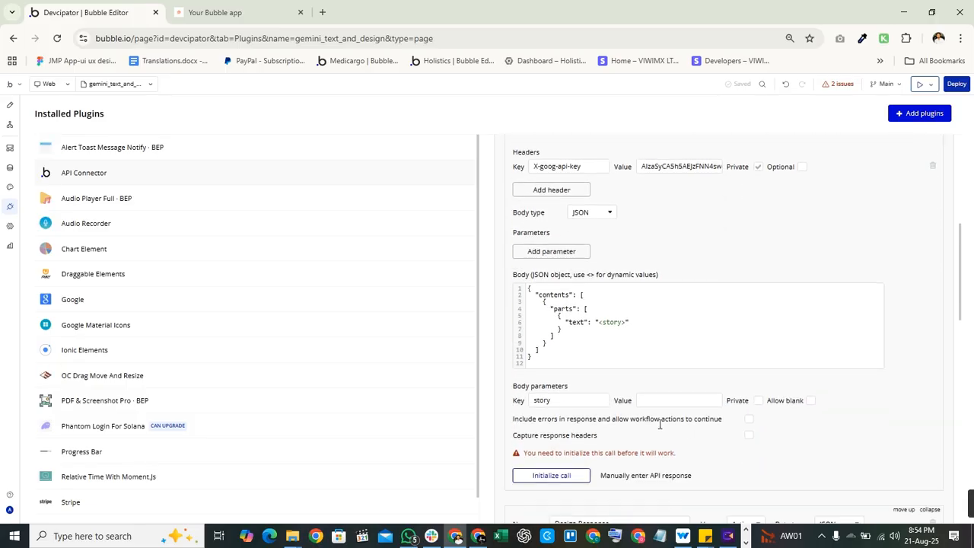
pyautogui.moveTo(545, 358); pyautogui.dragTo(516, 269)
pyautogui.click(558, 290)
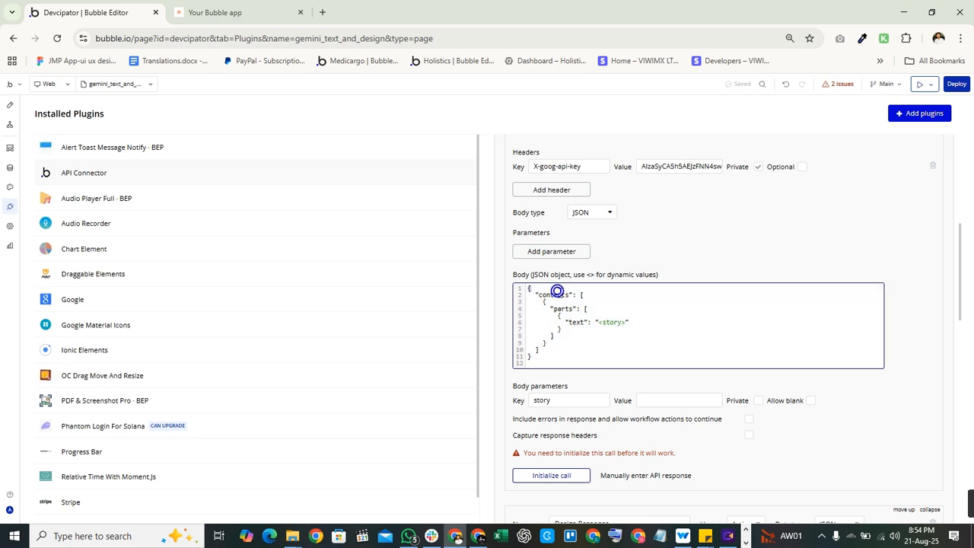
pyautogui.click(613, 321)
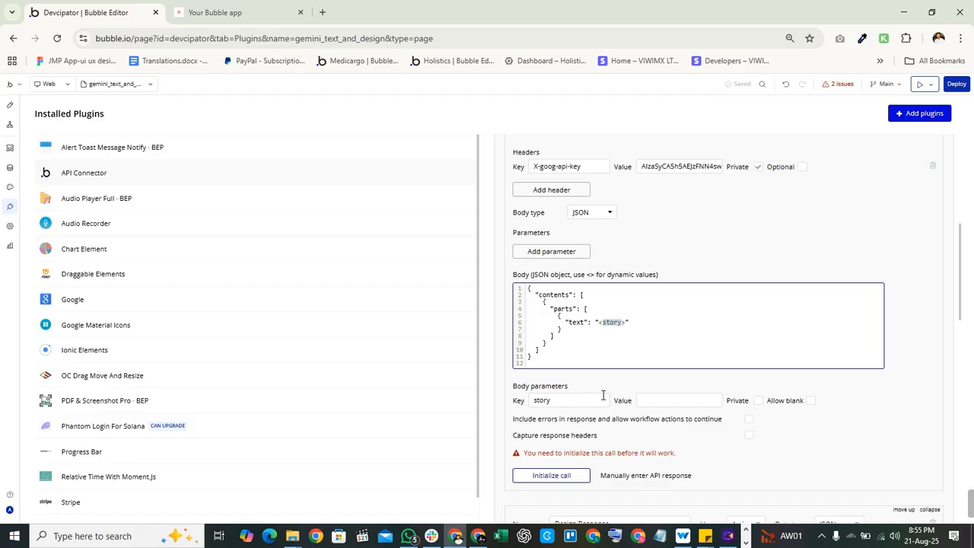
# Examine the UI/UX design prompt in the Design Response call's JSON body
pyautogui.scroll(5, 662, 380)
pyautogui.scroll(-10, 662, 369)
pyautogui.scroll(-1, 594, 330)
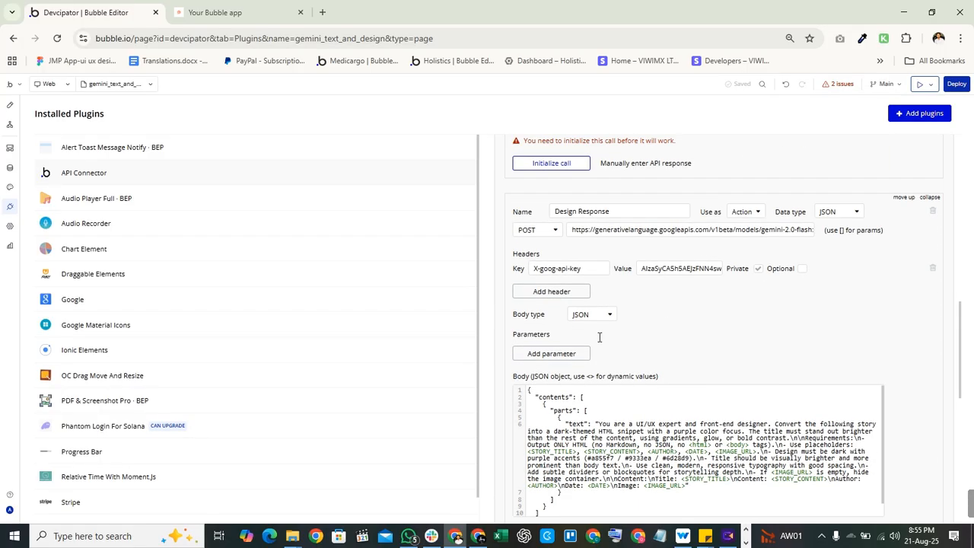
pyautogui.scroll(-2, 585, 336)
pyautogui.scroll(-1, 577, 374)
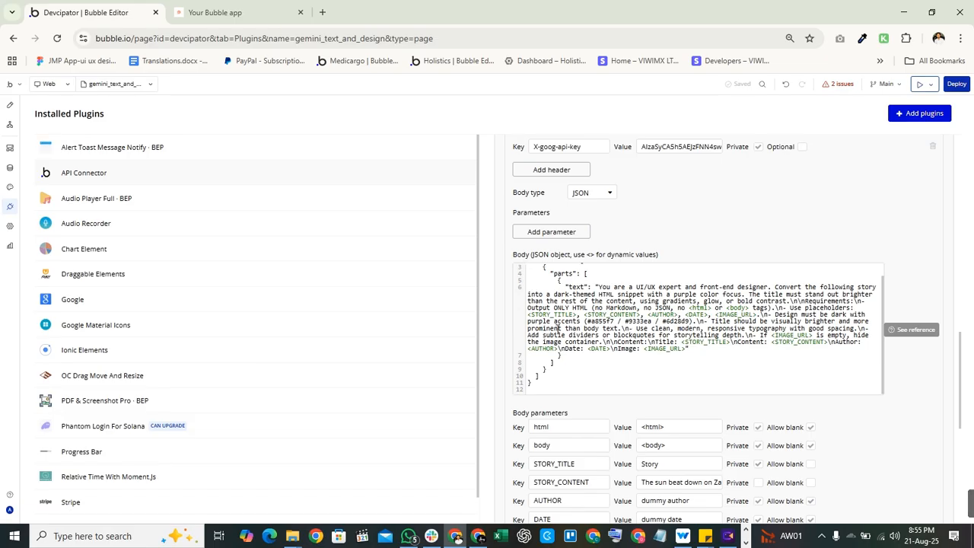
pyautogui.click(597, 384)
pyautogui.scroll(2, 648, 309)
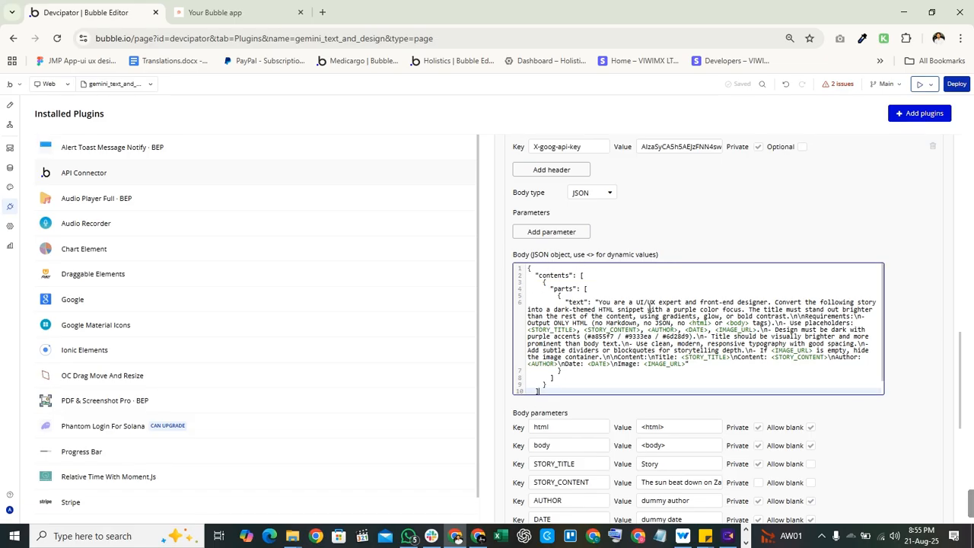
# Show the ChatGPT window and return to the Design Response JSON body in the Bubble editor
pyautogui.click(525, 537)
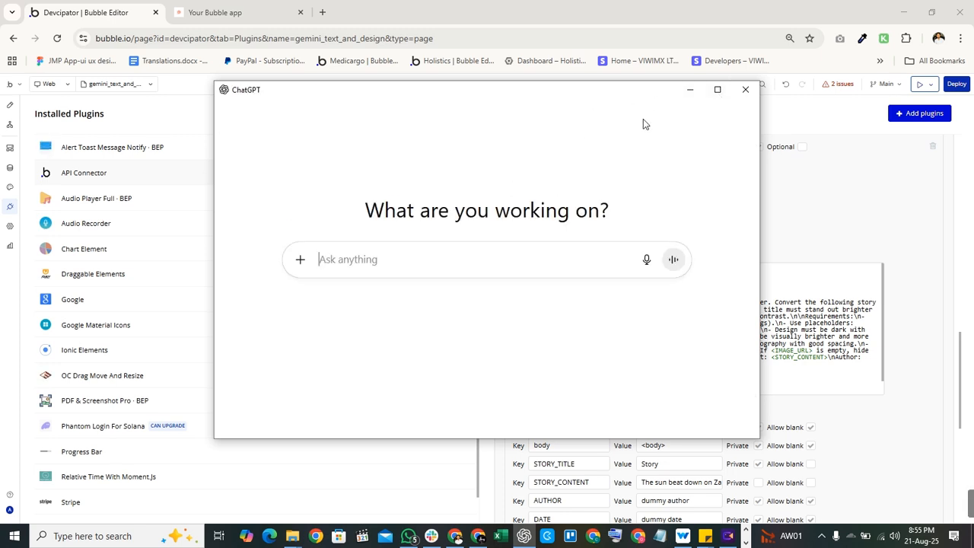
pyautogui.click(689, 90)
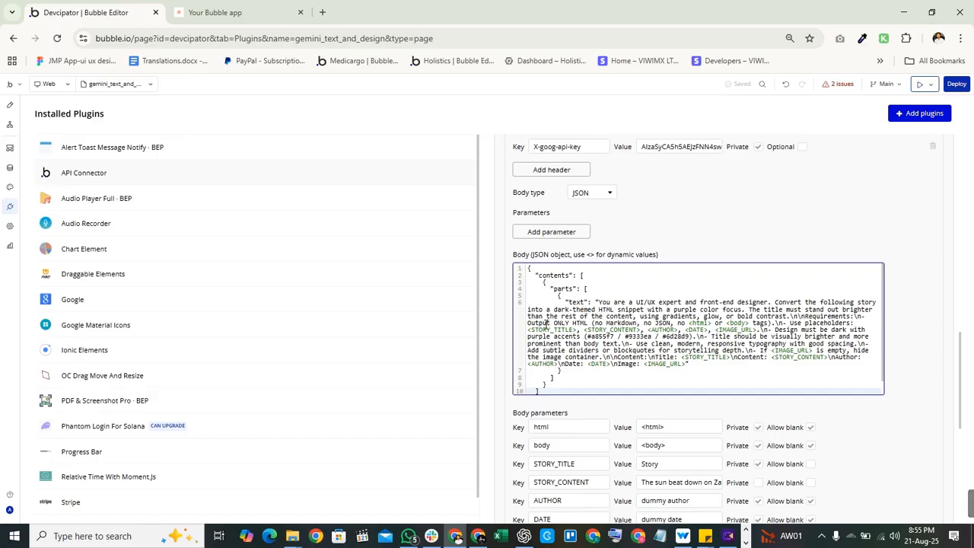
pyautogui.click(582, 384)
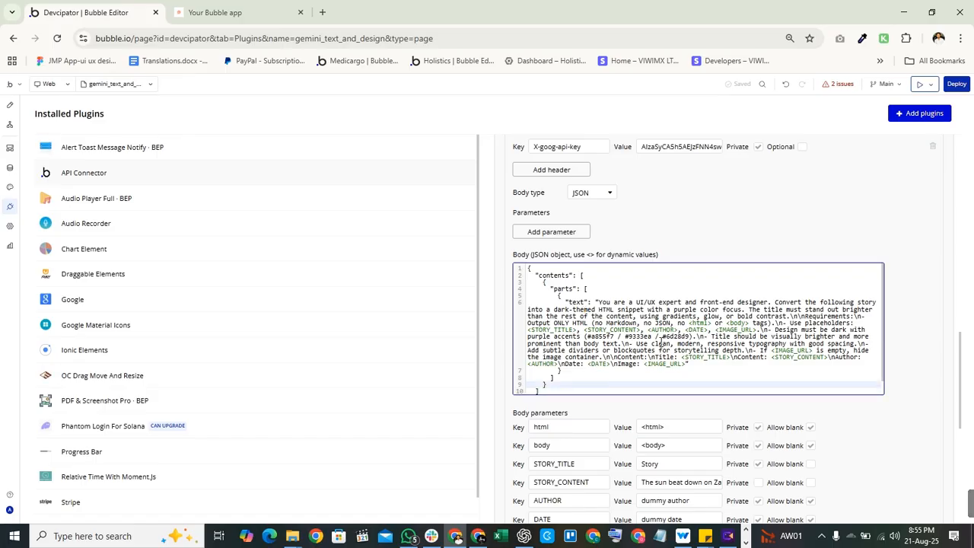
pyautogui.click(725, 254)
# Inspect the Design Response call's request URL and compare its JSON body with the Text Response call's
pyautogui.scroll(1, 712, 247)
pyautogui.scroll(2, 684, 251)
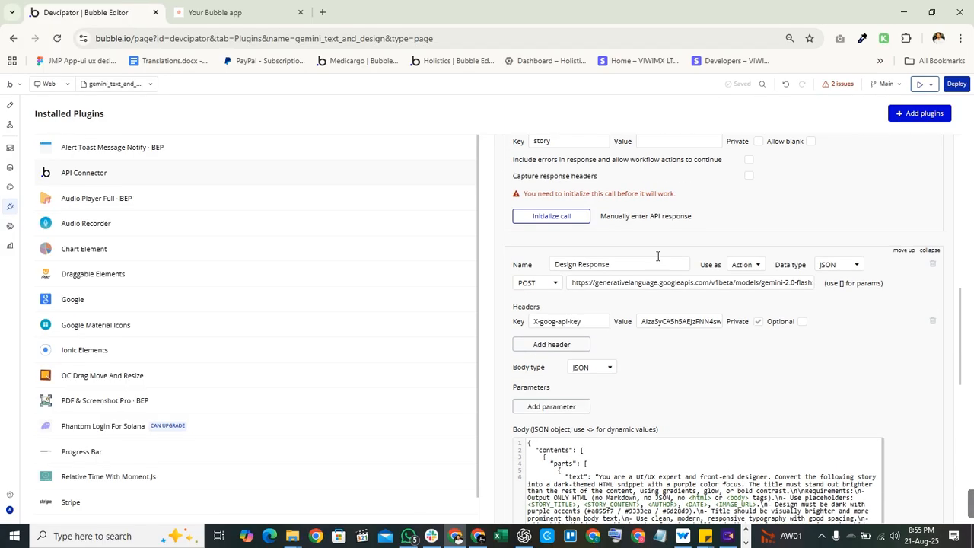
pyautogui.moveTo(775, 280); pyautogui.dragTo(912, 286)
pyautogui.click(660, 385)
pyautogui.scroll(4, 682, 375)
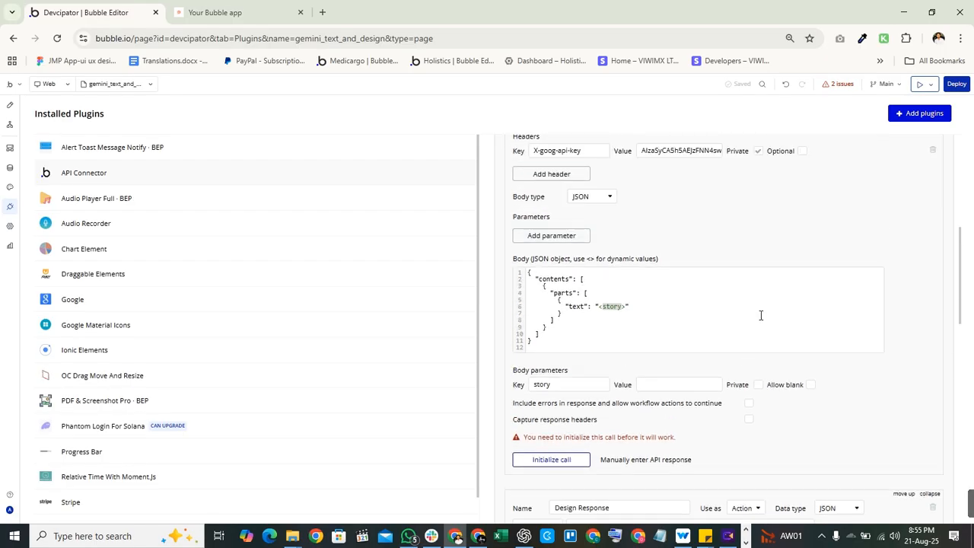
pyautogui.scroll(-6, 760, 315)
pyautogui.scroll(-1, 707, 350)
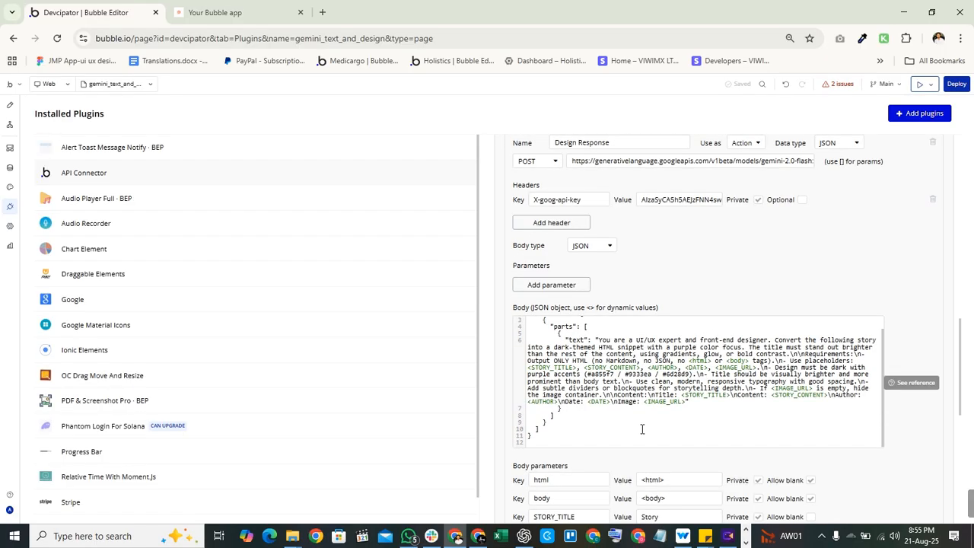
# Review the Design Response body parameters, highlighting the STORY_TITLE and STORY_CONTENT keys and the story content value
pyautogui.scroll(-2, 641, 426)
pyautogui.scroll(-3, 646, 381)
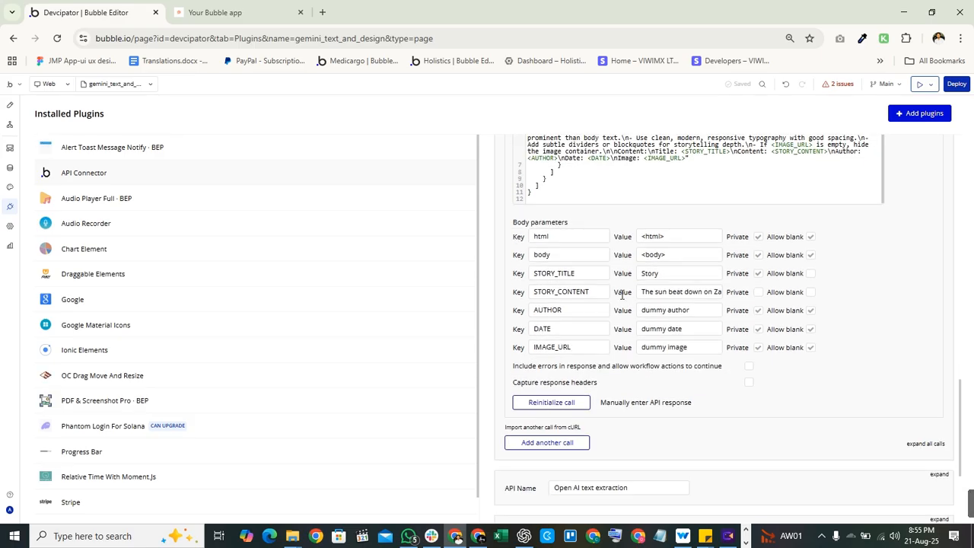
pyautogui.doubleClick(601, 272)
pyautogui.doubleClick(603, 292)
pyautogui.doubleClick(658, 291)
pyautogui.tripleClick(656, 291)
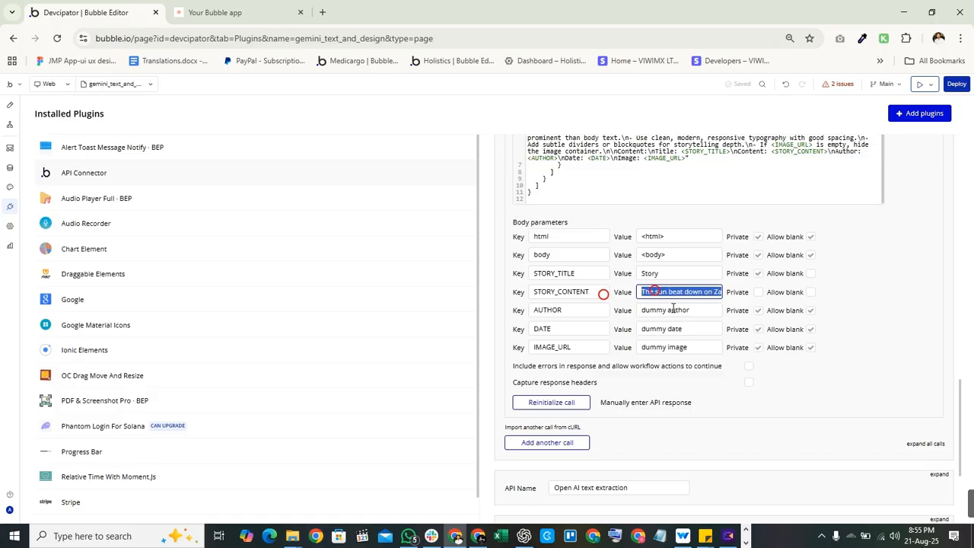
pyautogui.click(600, 282)
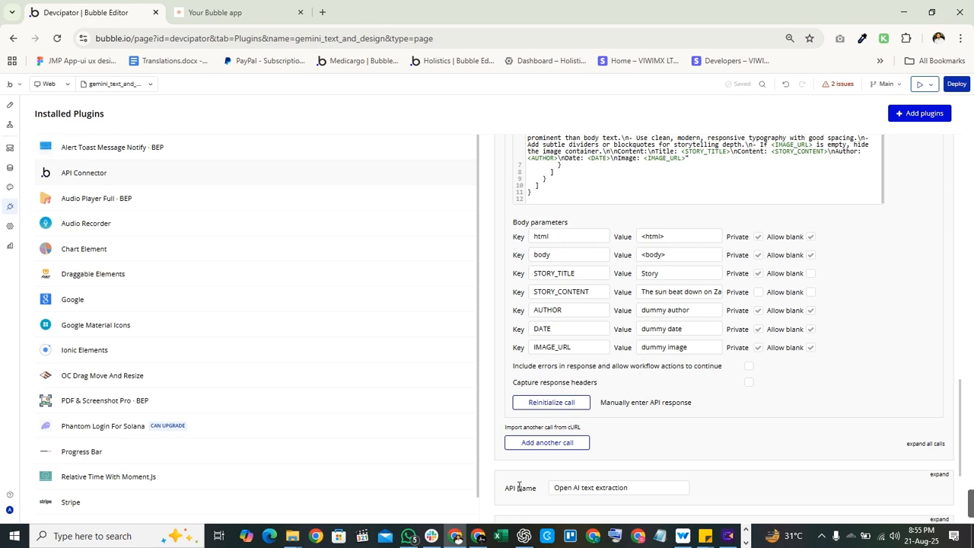
# Look over the Text Response JSON body again and come back to the Design Response prompt
pyautogui.scroll(3, 525, 319)
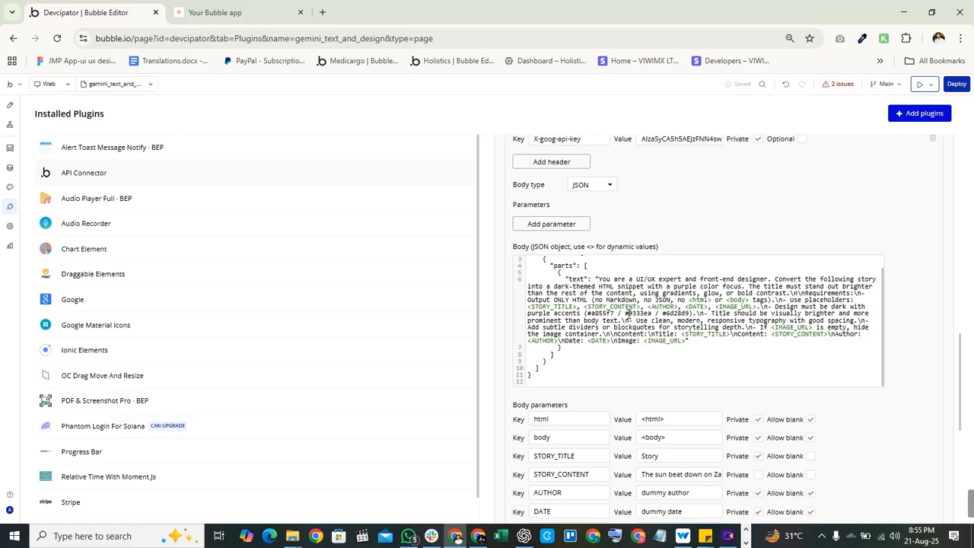
pyautogui.scroll(5, 629, 313)
pyautogui.scroll(3, 609, 316)
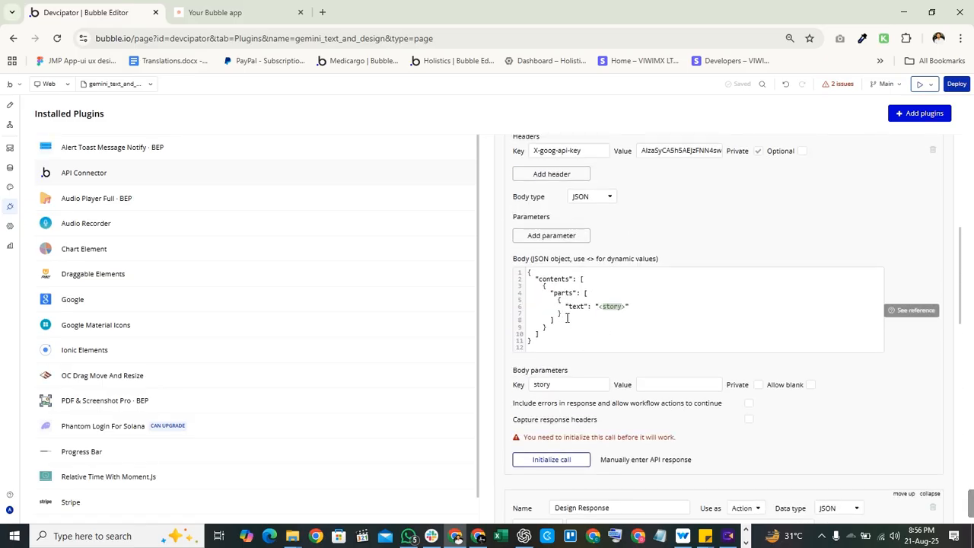
pyautogui.scroll(-5, 601, 346)
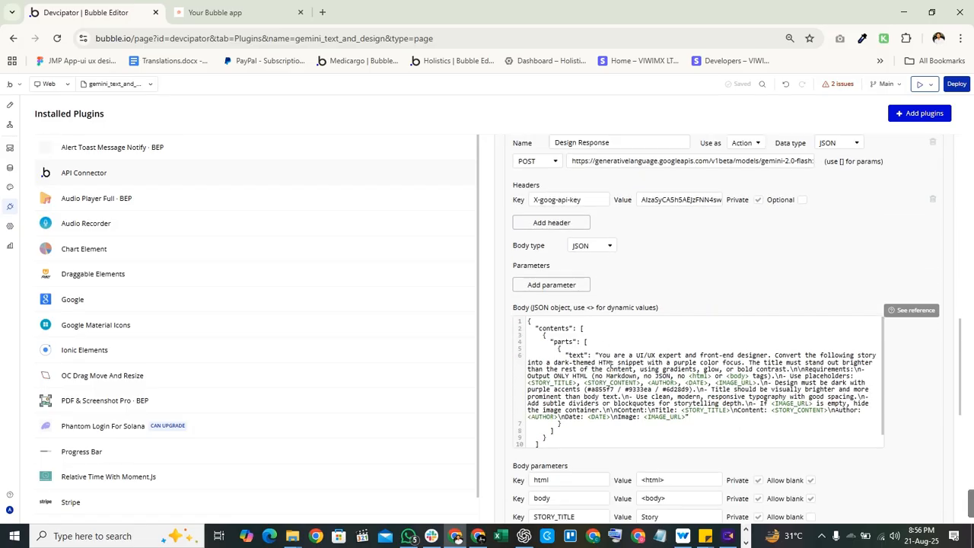
# Switch to ChatGPT and write a request for Gemini API call JSON that takes a story and returns a Bubble.io HTML element friendly response
pyautogui.click(523, 536)
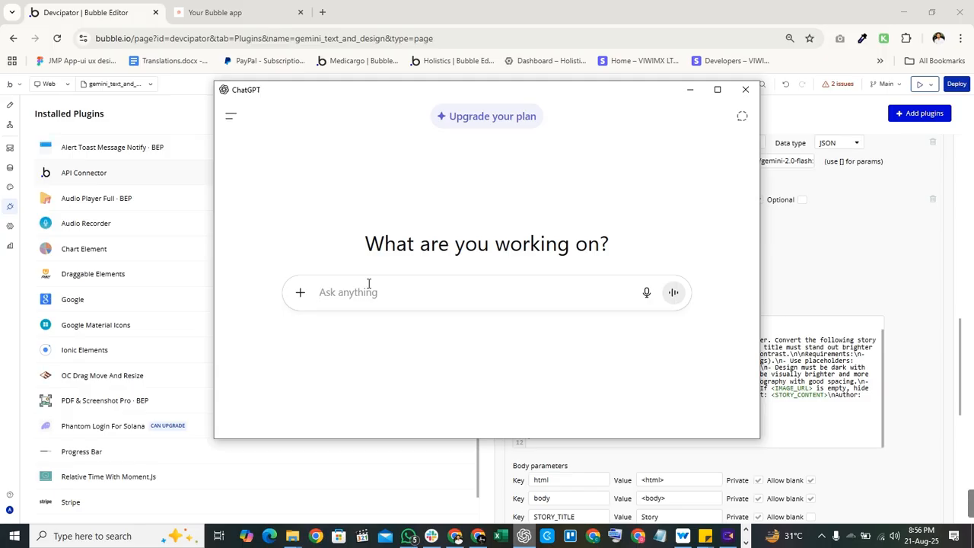
pyautogui.write('give me json for gee')
pyautogui.press('BackSpace')
pyautogui.write('mini api call where i give it a story and it re')
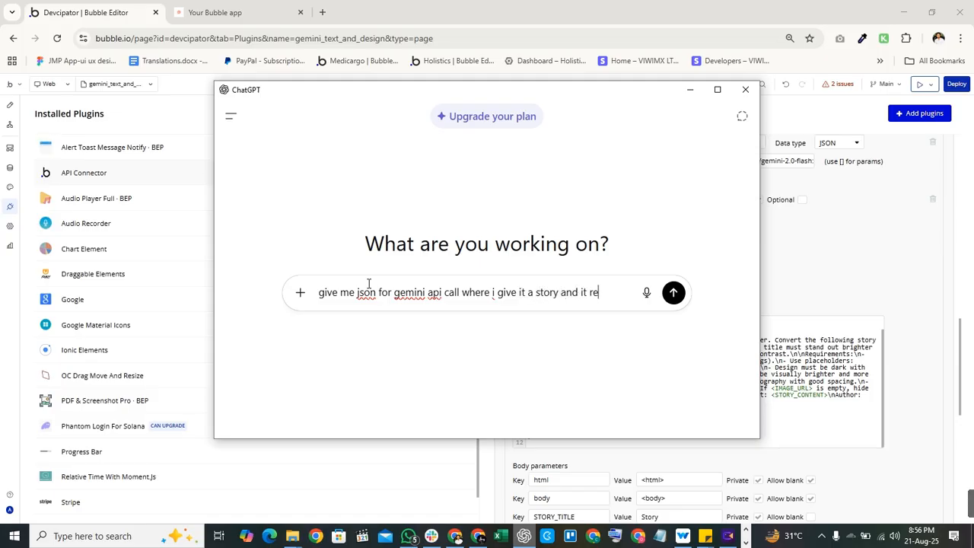
pyautogui.write('turns me resposne ')
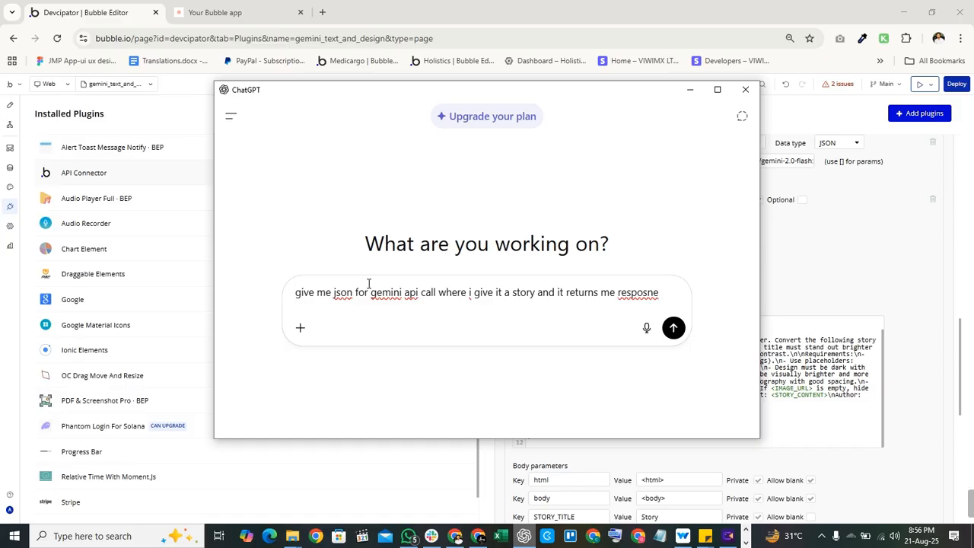
pyautogui.write('that is bubble io h')
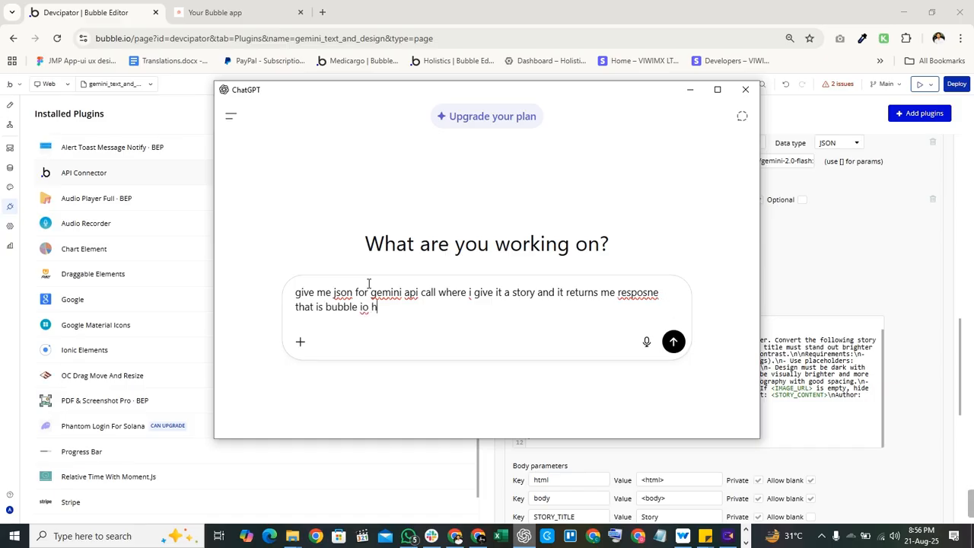
pyautogui.write('tml element friendly , and a')
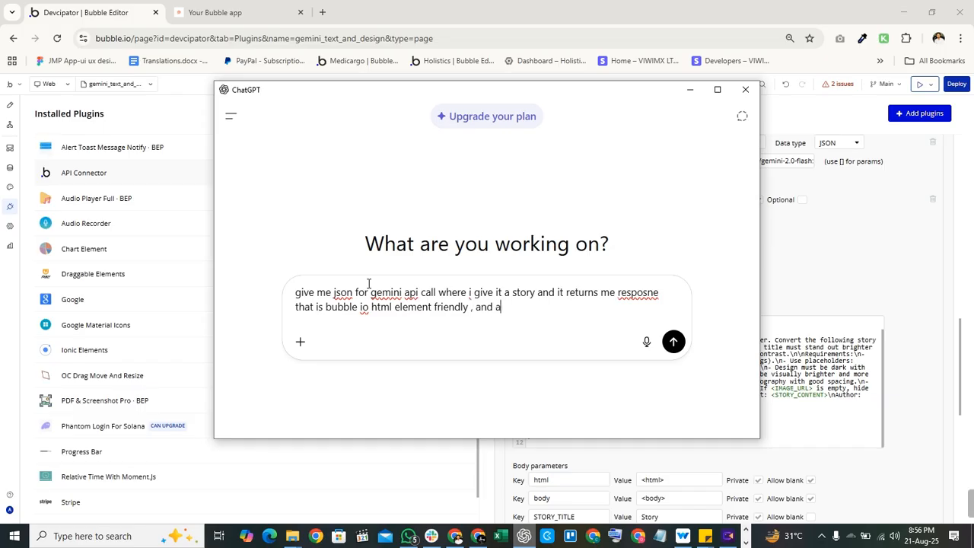
# Add that the design should be dark themed with dark background, bright text and better UI/UX, and send the prompt
pyautogui.write('lso the de')
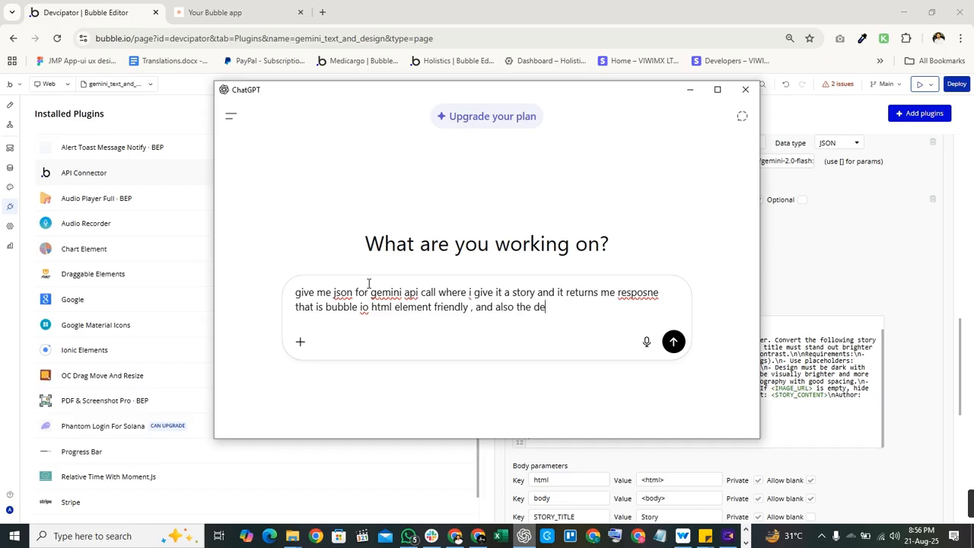
pyautogui.write('sign should')
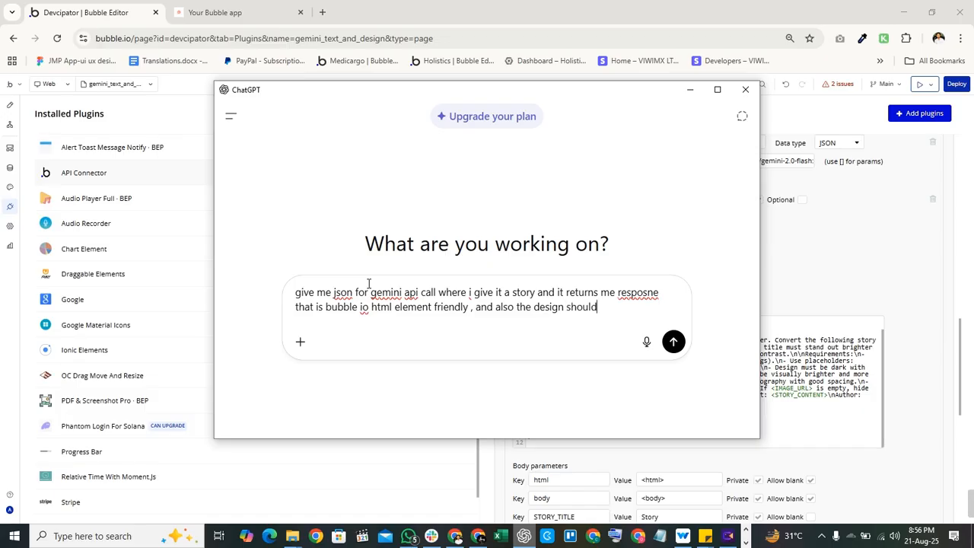
pyautogui.write(' be dar')
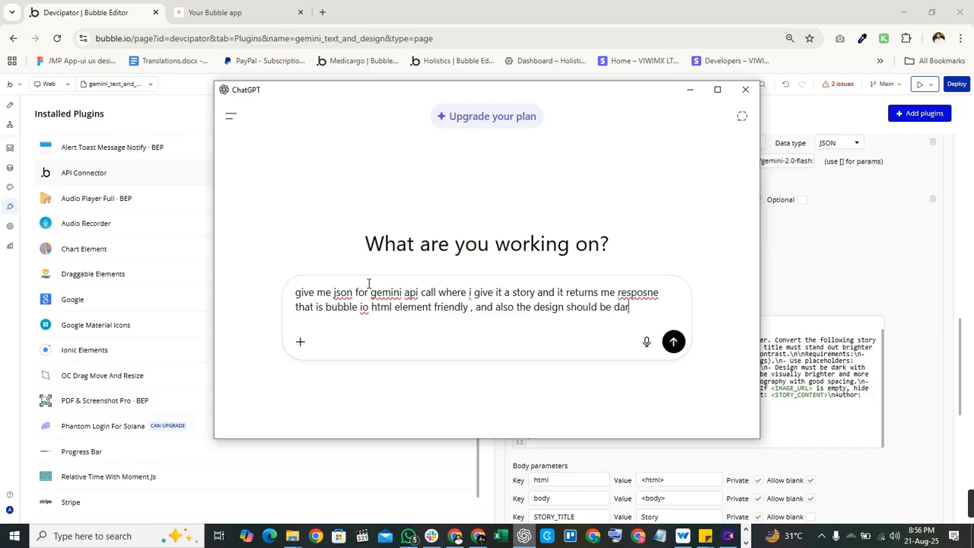
pyautogui.write('k themen')
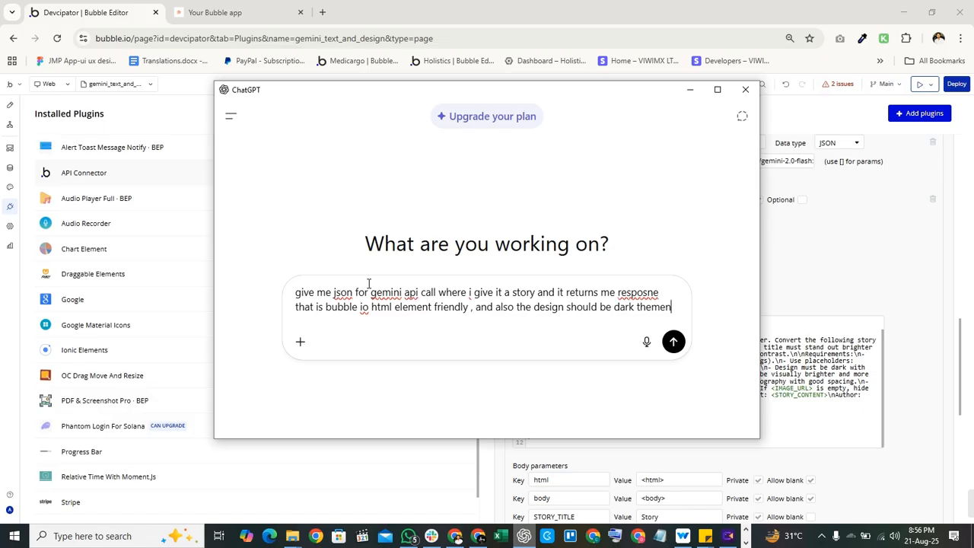
pyautogui.write(' like backgrou')
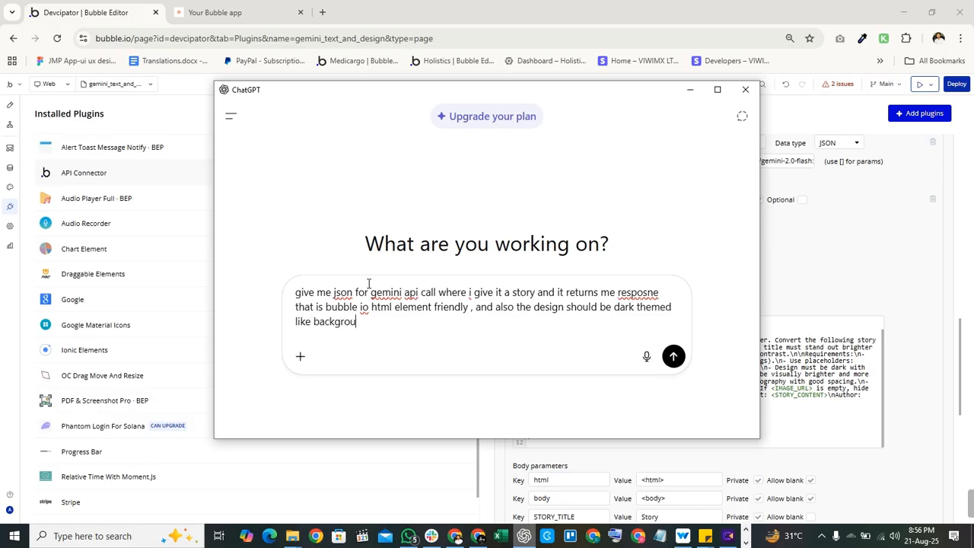
pyautogui.write('nd dark')
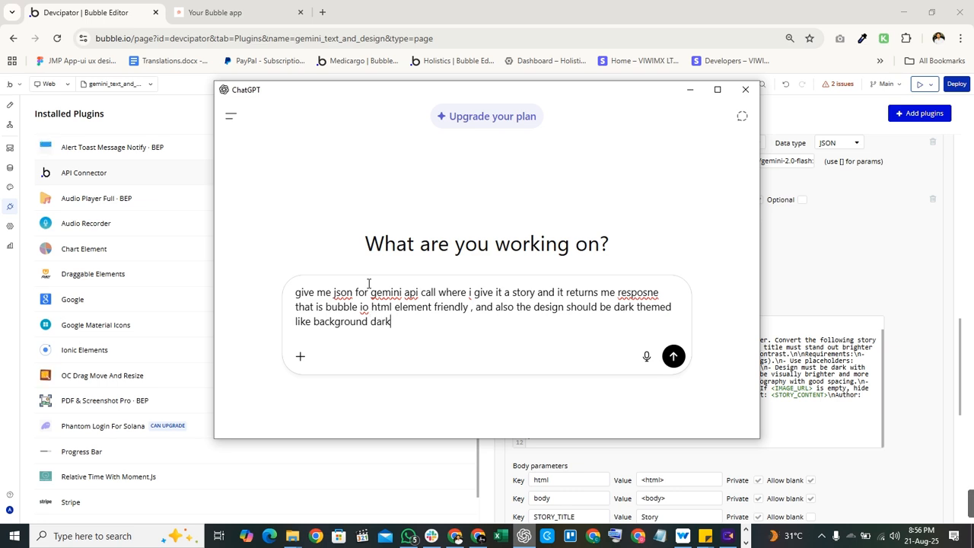
pyautogui.write(' and text bright , and make it mo')
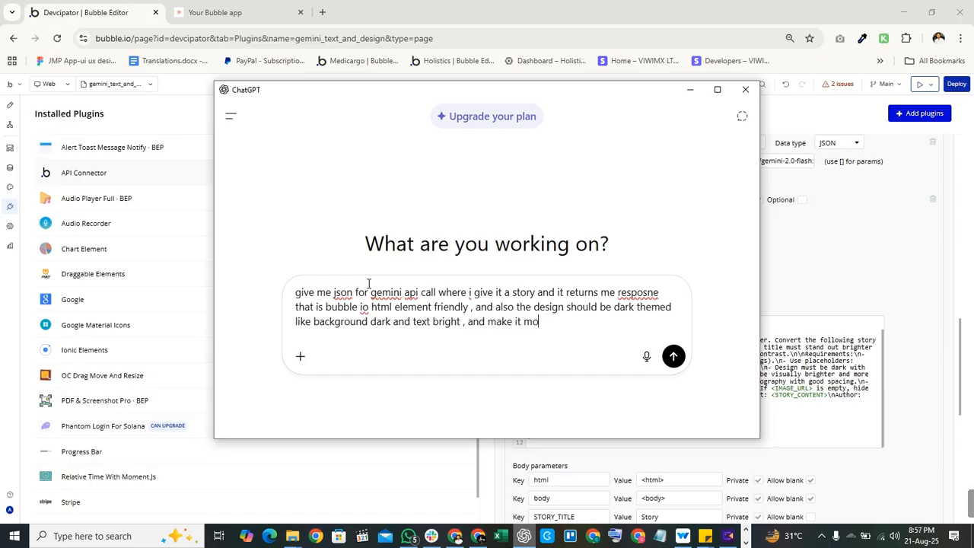
pyautogui.write('re ui ux')
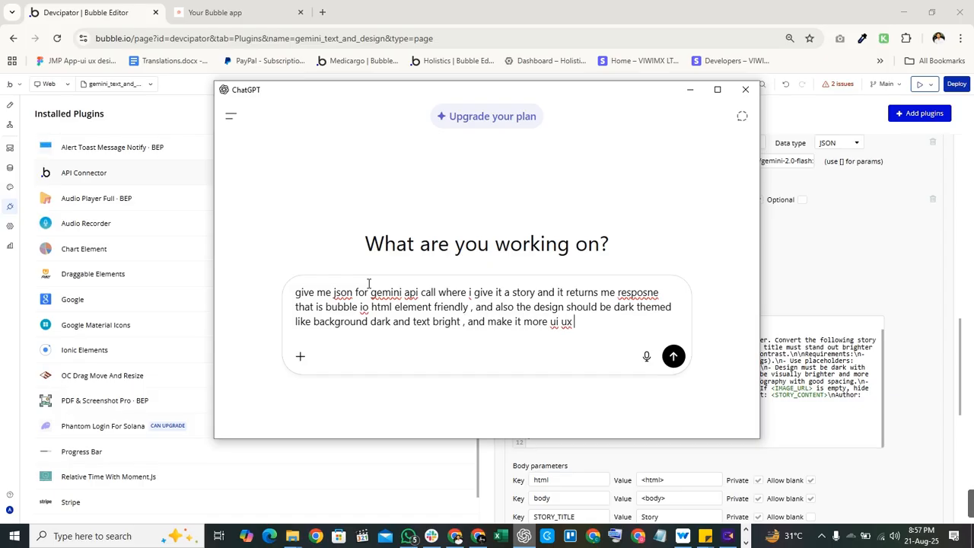
pyautogui.write(' better design')
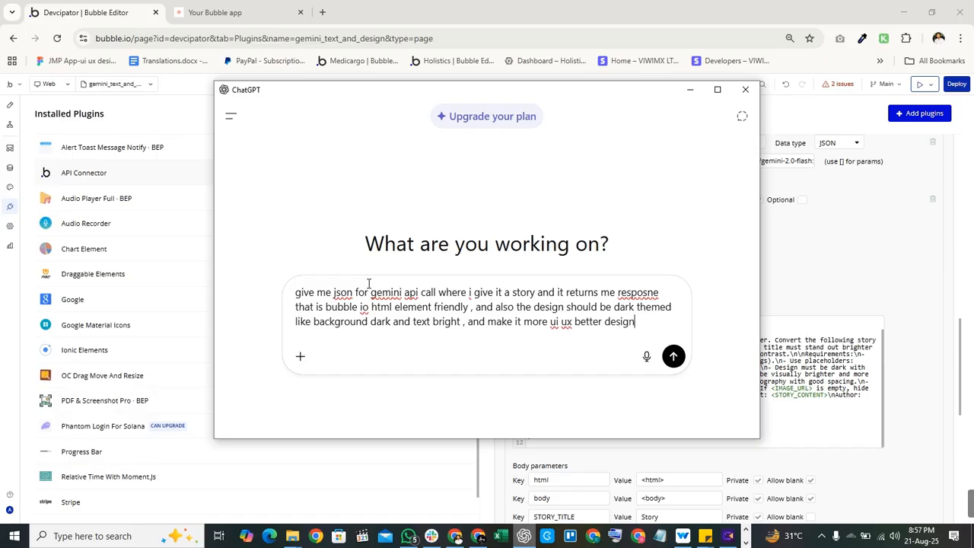
pyautogui.press('Return')
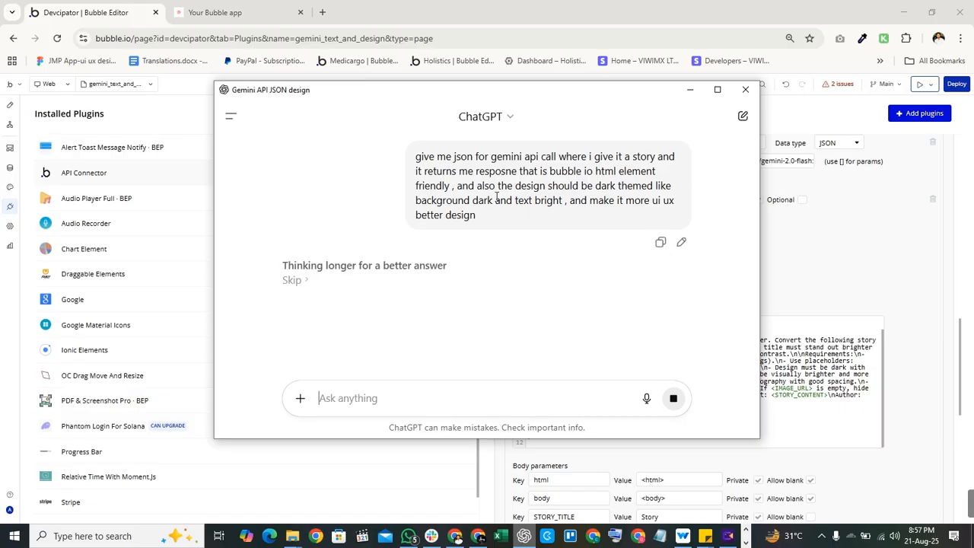
# Maximize the ChatGPT window and examine the generated JSON, highlighting "openai" in the request URL
pyautogui.moveTo(525, 89); pyautogui.dragTo(504, 1)
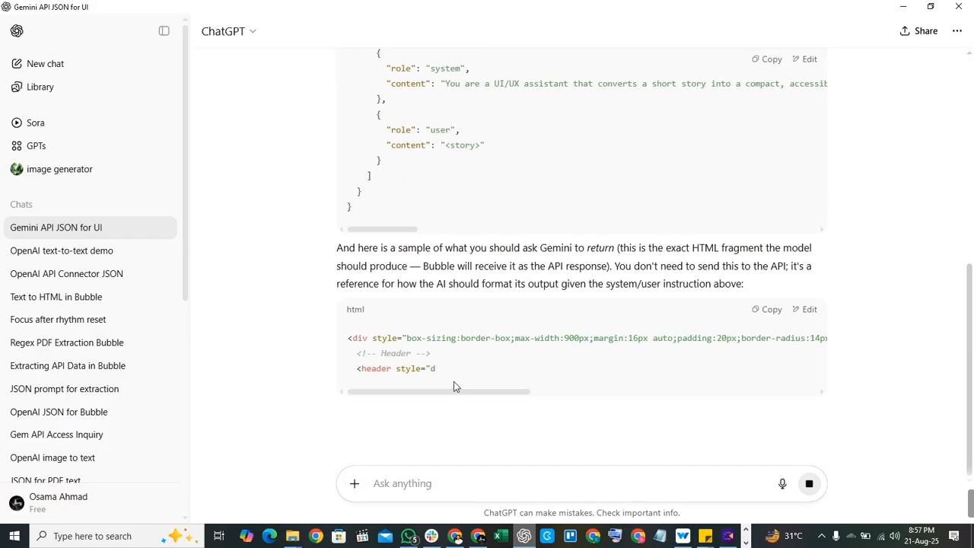
pyautogui.scroll(4, 383, 167)
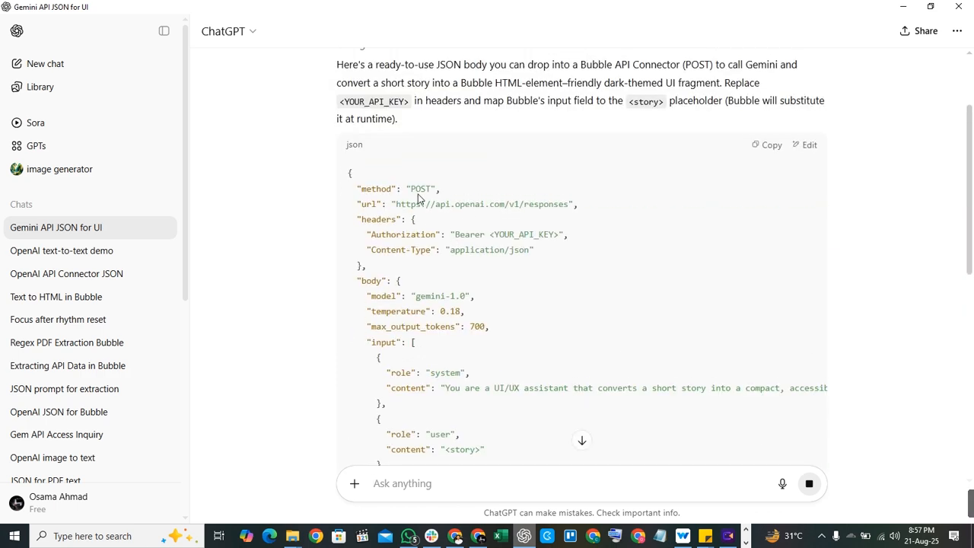
pyautogui.doubleClick(467, 206)
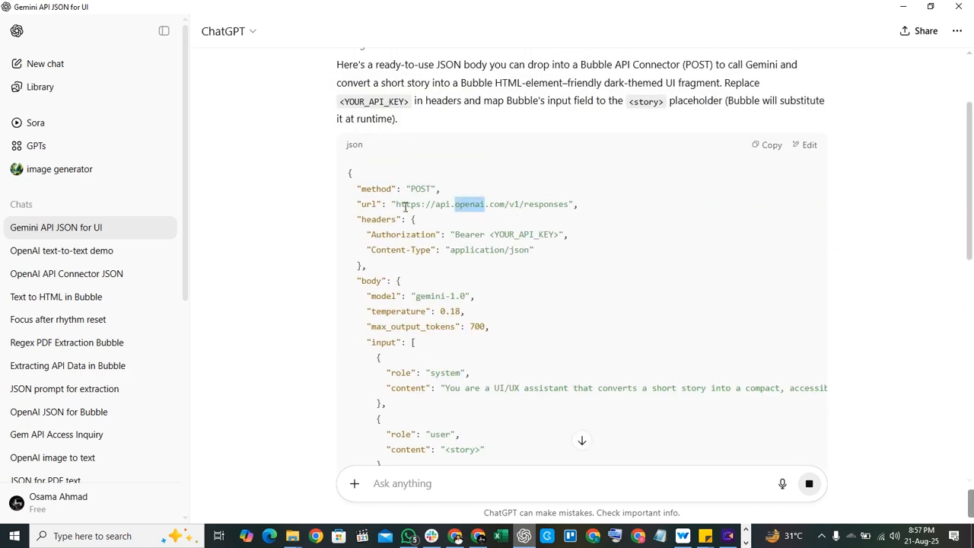
pyautogui.scroll(2, 410, 209)
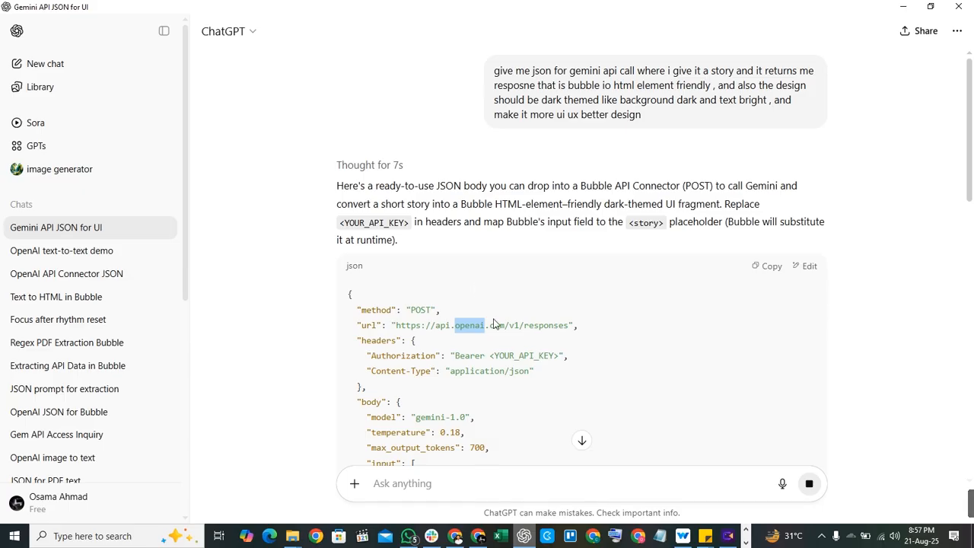
pyautogui.scroll(-3, 487, 412)
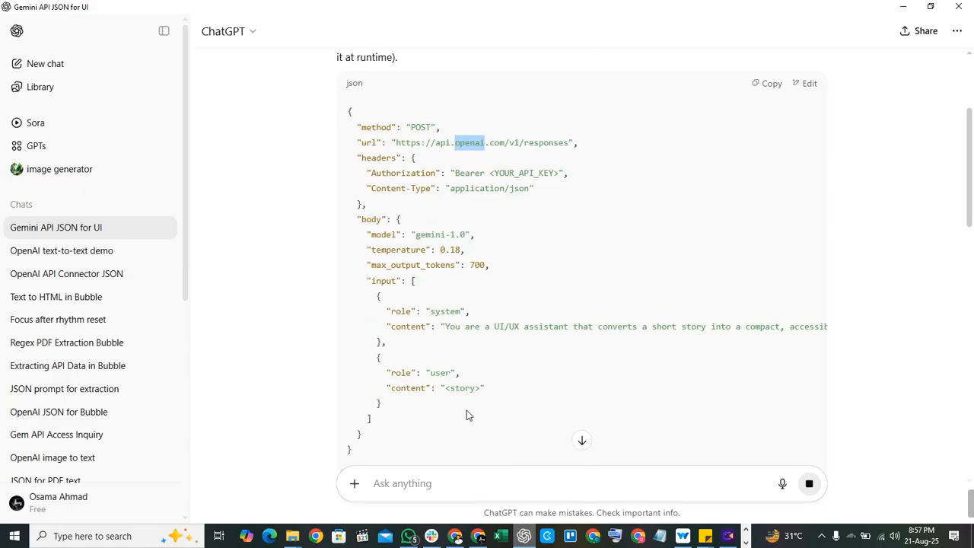
# Reply to ChatGPT that this is an OpenAI API call while a Gemini API call is being used
pyautogui.click(458, 496)
pyautogui.scroll(-10, 511, 308)
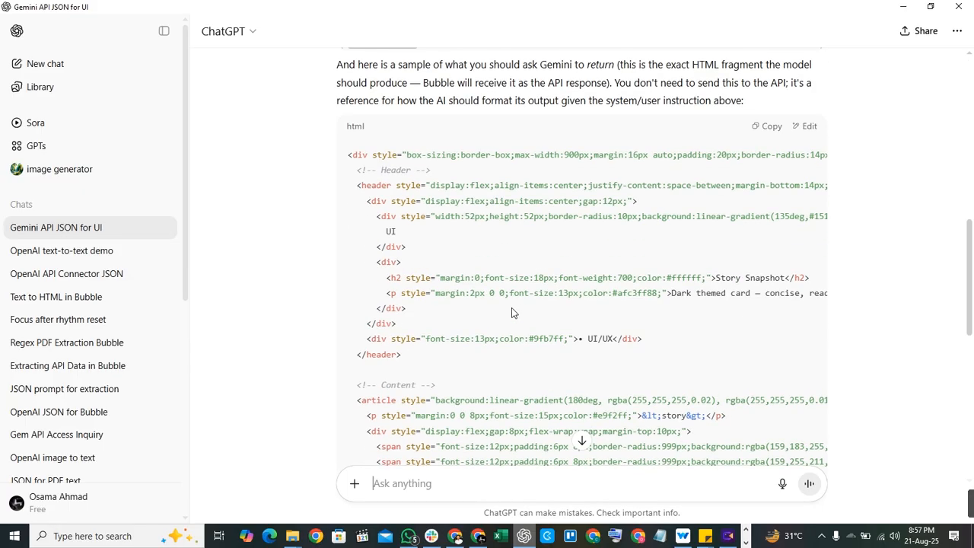
pyautogui.scroll(-4, 492, 339)
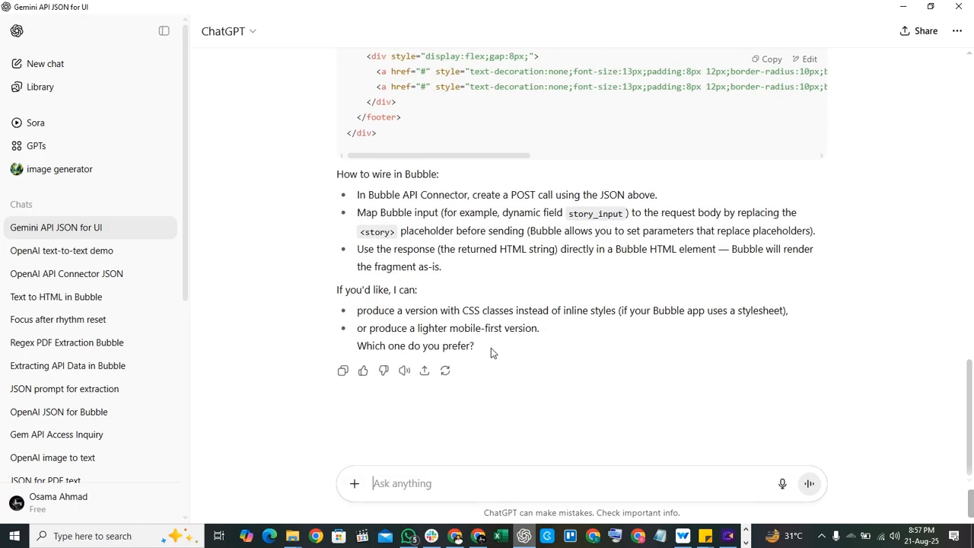
pyautogui.write('this is openi ')
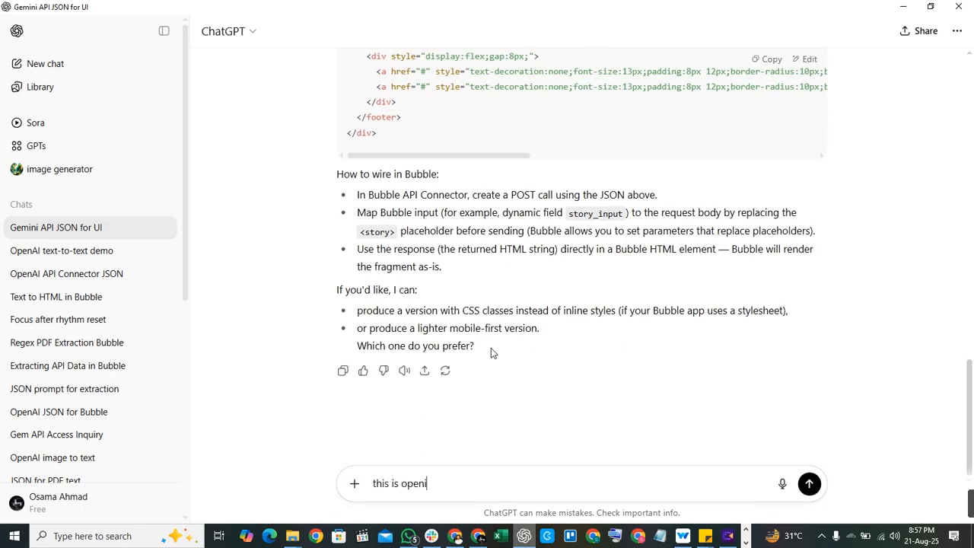
pyautogui.write('api call , i ')
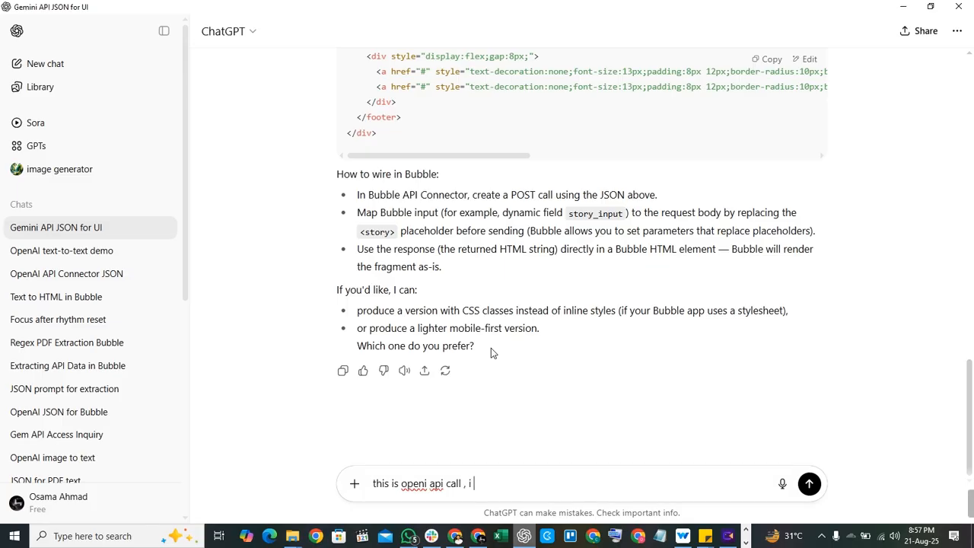
pyautogui.write('am using gemini api call')
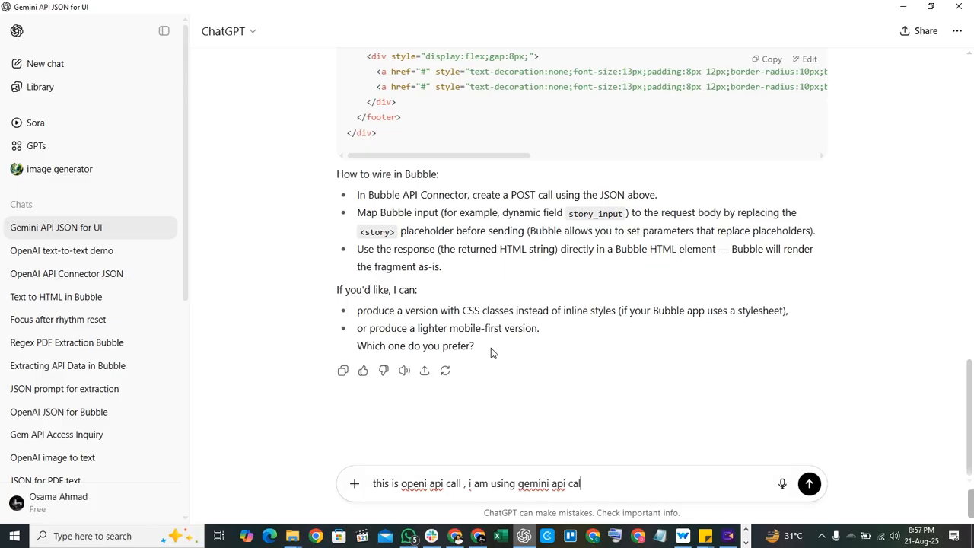
pyautogui.press('Return')
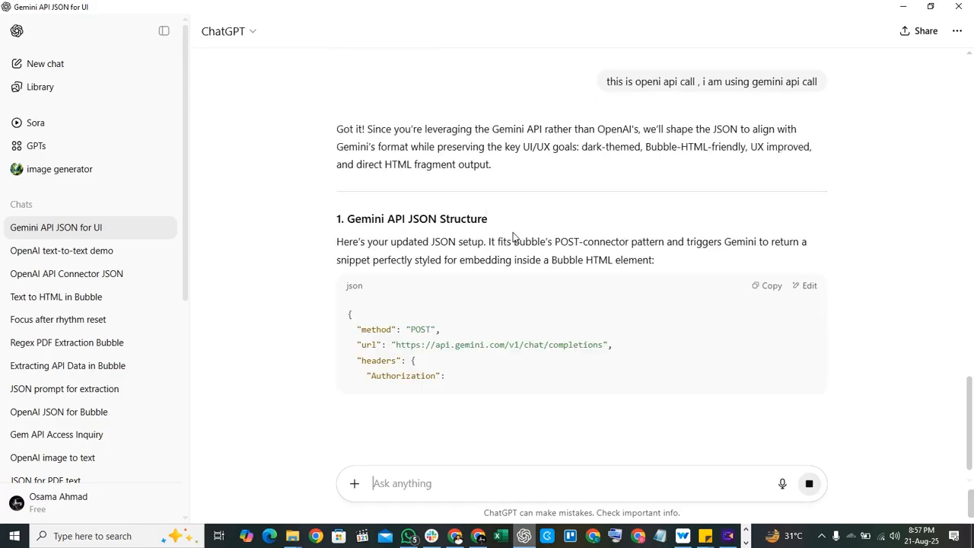
# Review the revised Gemini JSON structure, highlighting its url line and reading through the body messages
pyautogui.scroll(-1, 513, 233)
pyautogui.scroll(-2, 513, 238)
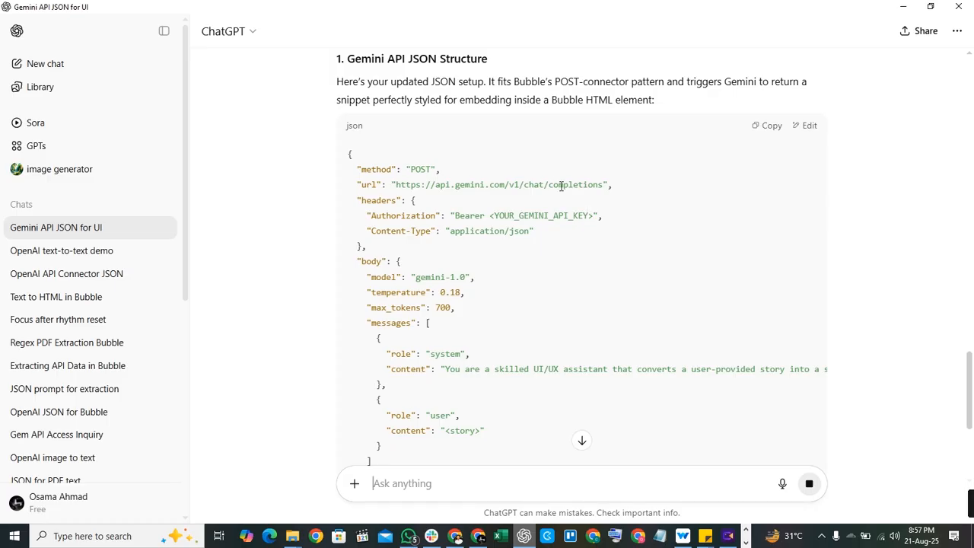
pyautogui.tripleClick(561, 186)
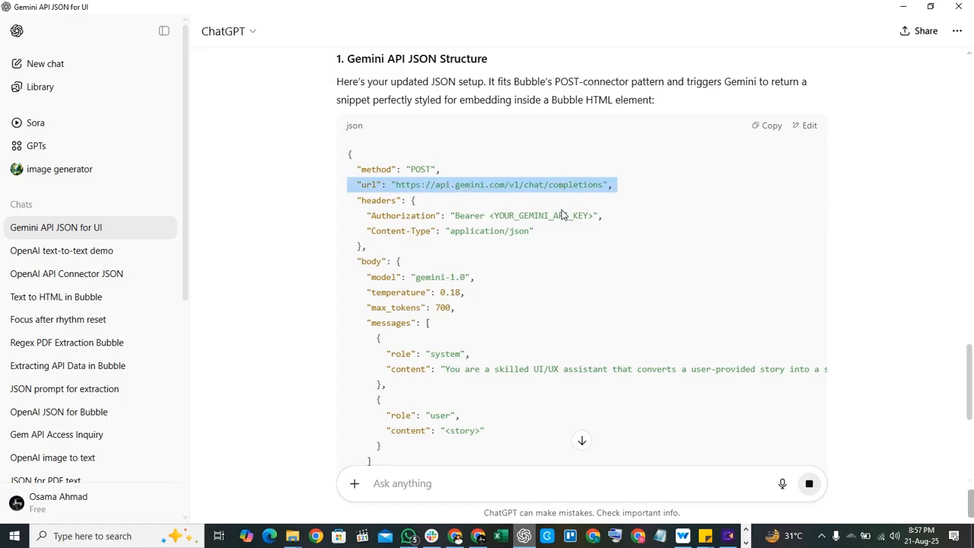
pyautogui.scroll(-1, 547, 289)
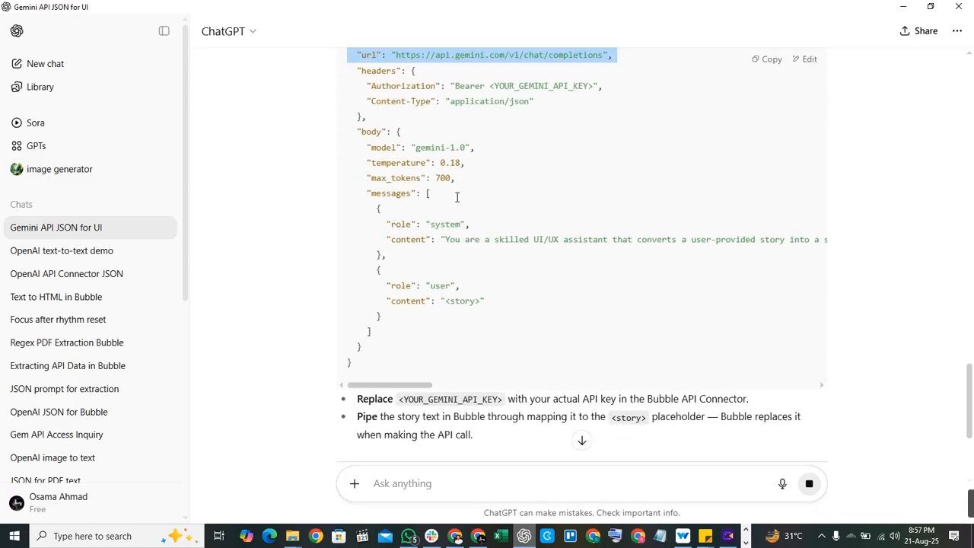
pyautogui.scroll(-2, 457, 189)
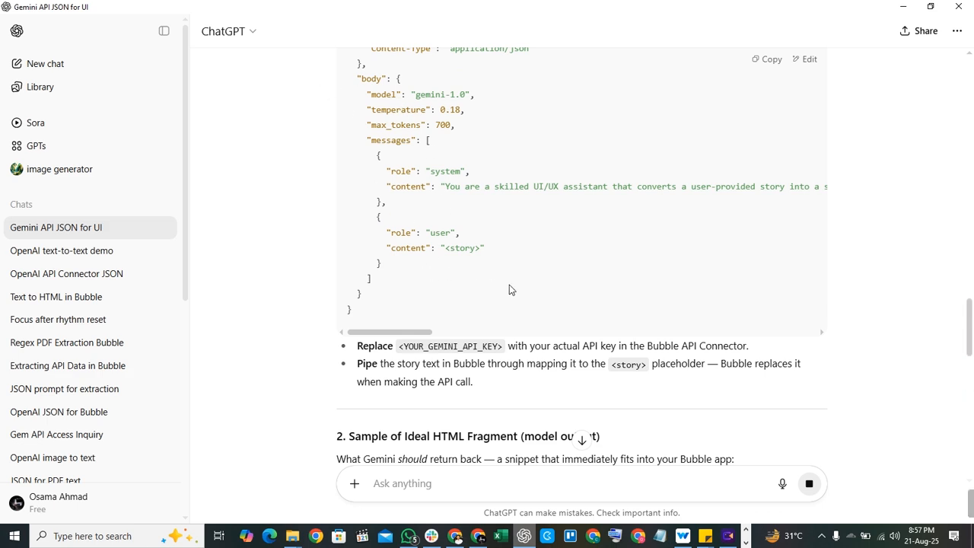
# Ask ChatGPT for just the JSON part to copy and paste into Bubble, telling it to think again because the response is not for Gemini
pyautogui.scroll(-10, 509, 298)
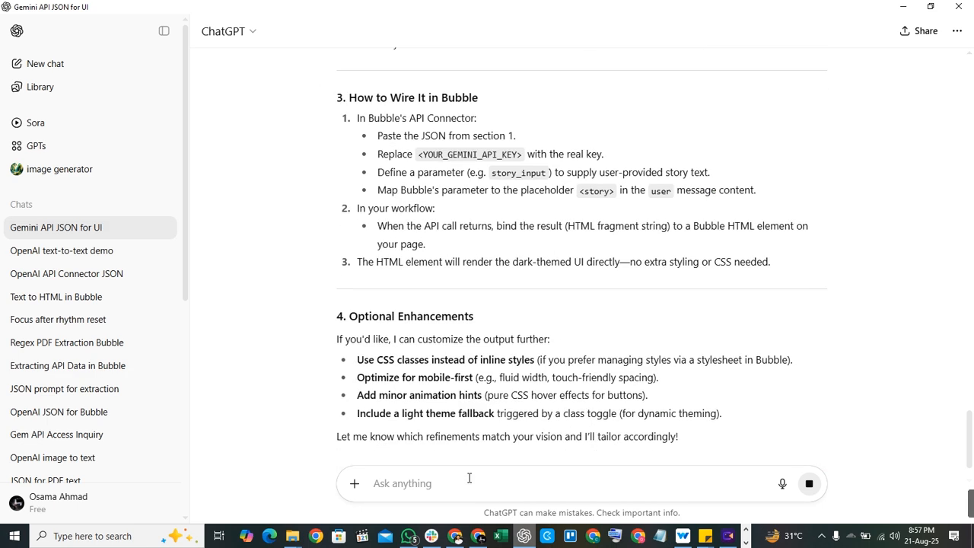
pyautogui.write('give ')
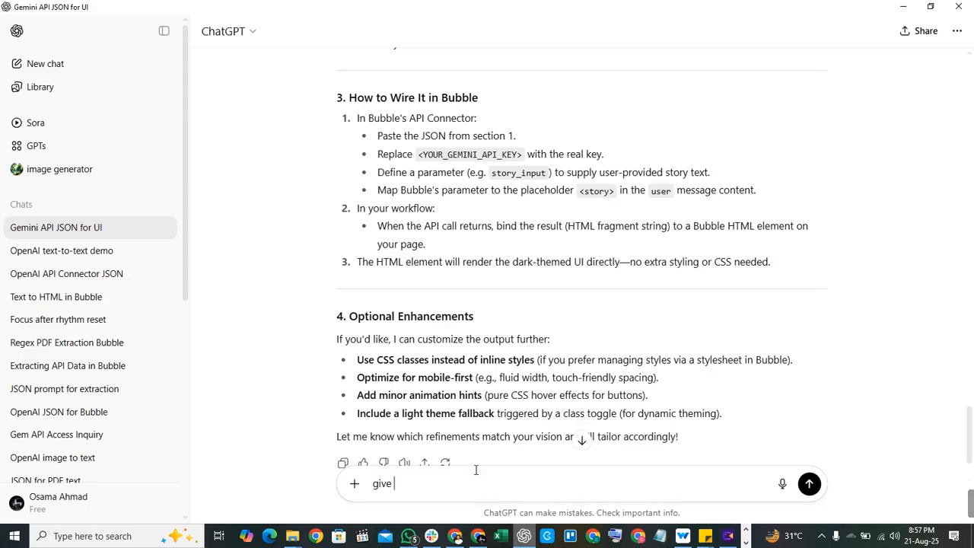
pyautogui.write('me just the js')
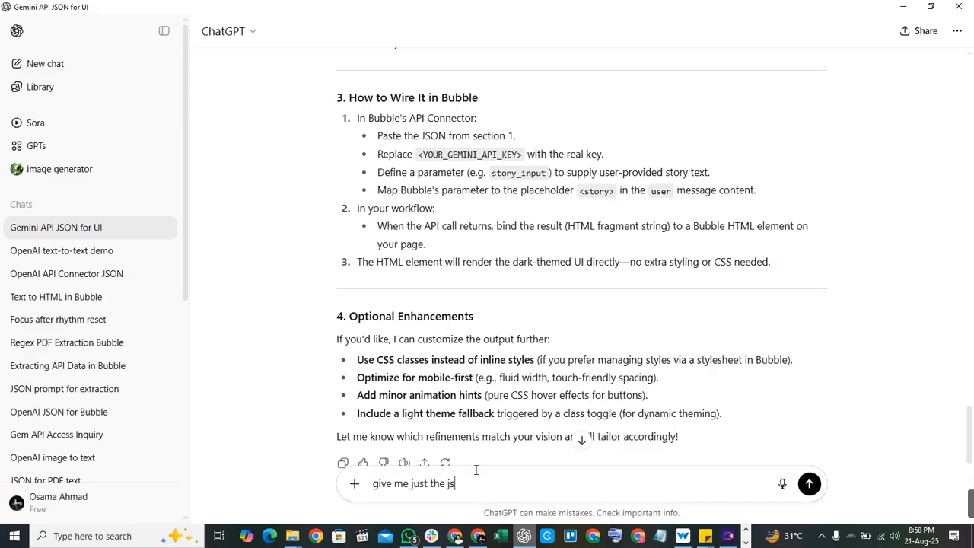
pyautogui.write('on part that i can coopy and paste into bubb')
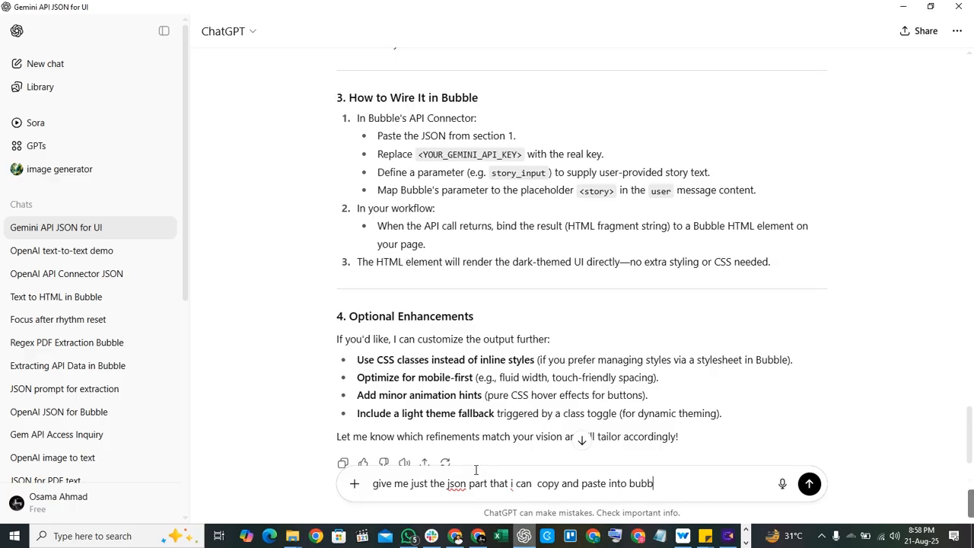
pyautogui.write('le , and think again , the response i')
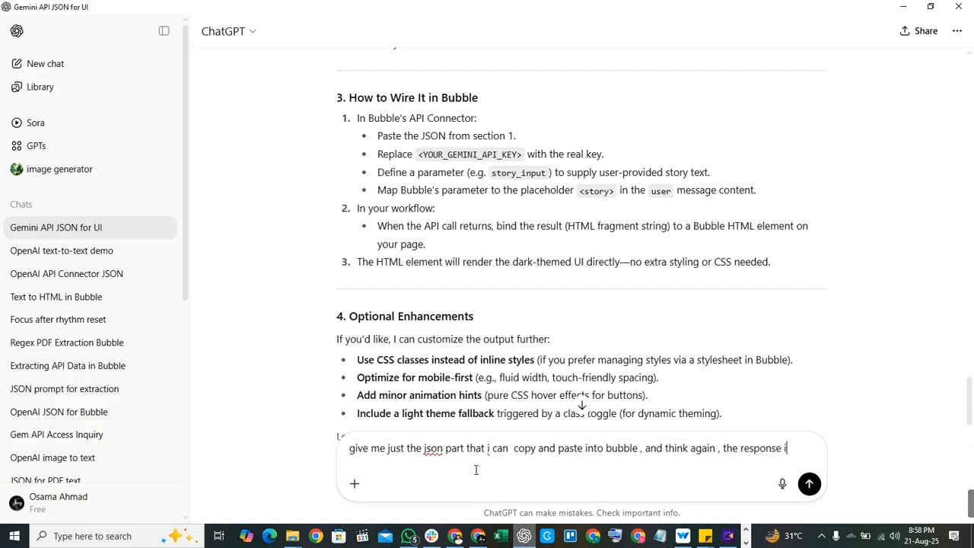
pyautogui.write('s not for ')
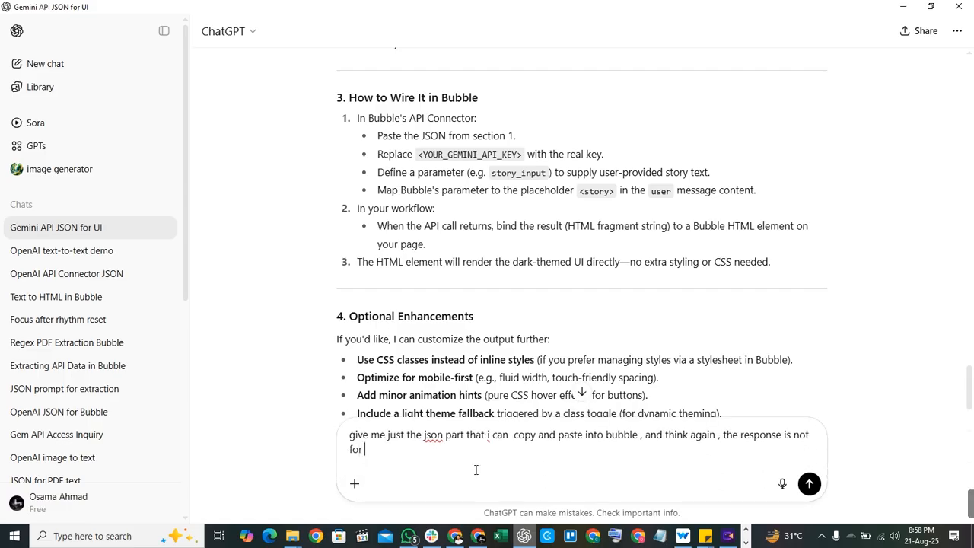
pyautogui.write('gemini')
pyautogui.press('Return')
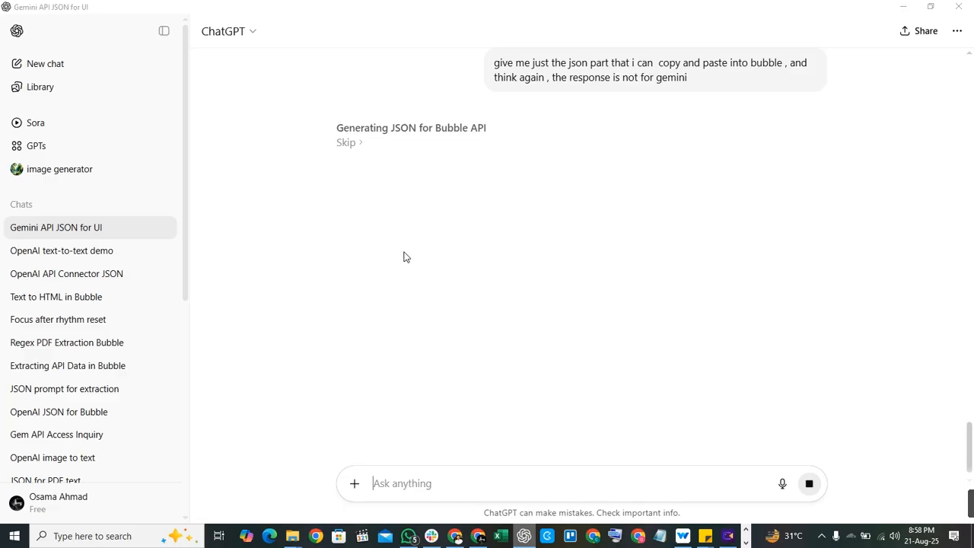
# Switch to Bubble and examine the existing Design Response JSON body, highlighting "contents"
pyautogui.hotkey('alt', 'Tab')
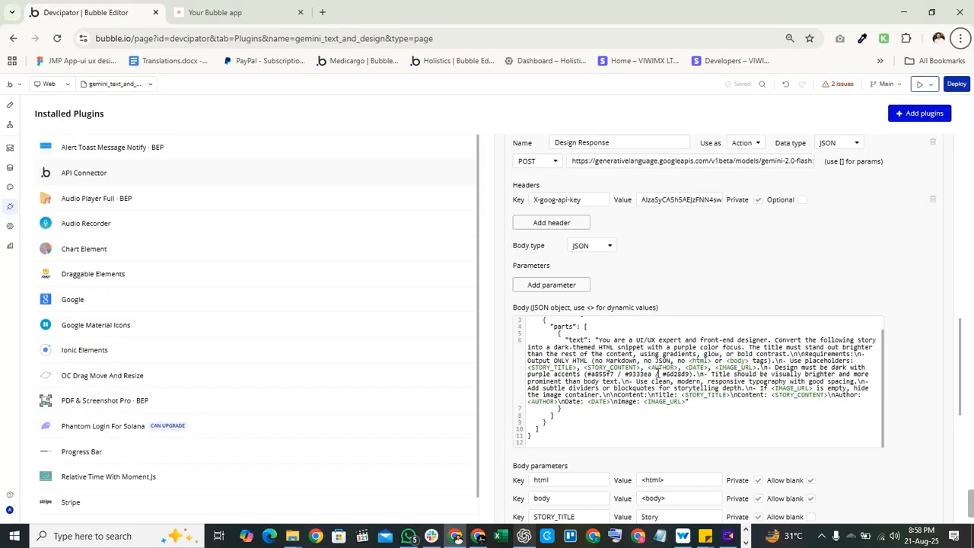
pyautogui.scroll(1, 559, 327)
pyautogui.doubleClick(559, 327)
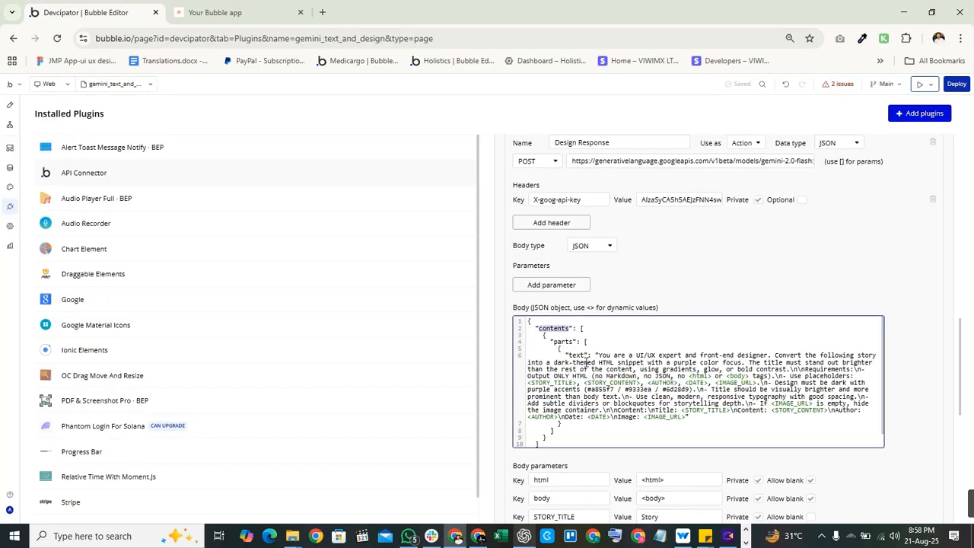
pyautogui.scroll(-1, 608, 426)
# Return to ChatGPT, review the regenerated JSON and reply "i just need the body part"
pyautogui.hotkey('alt', 'Tab')
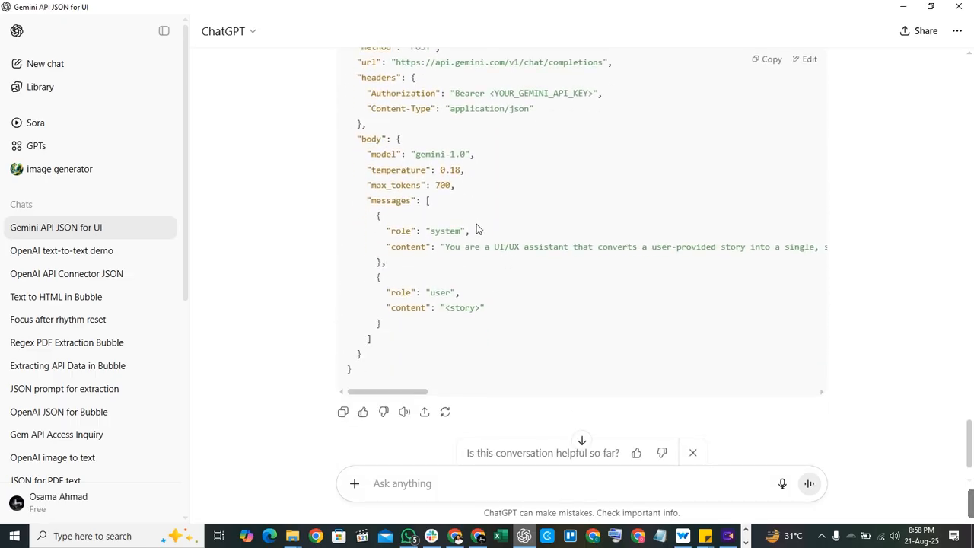
pyautogui.scroll(-1, 478, 228)
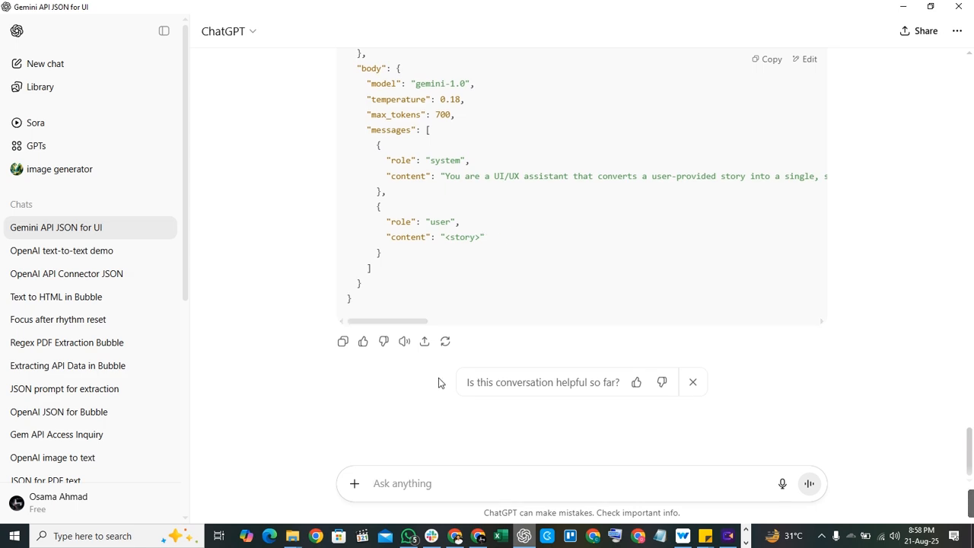
pyautogui.scroll(6, 544, 325)
pyautogui.scroll(-6, 520, 317)
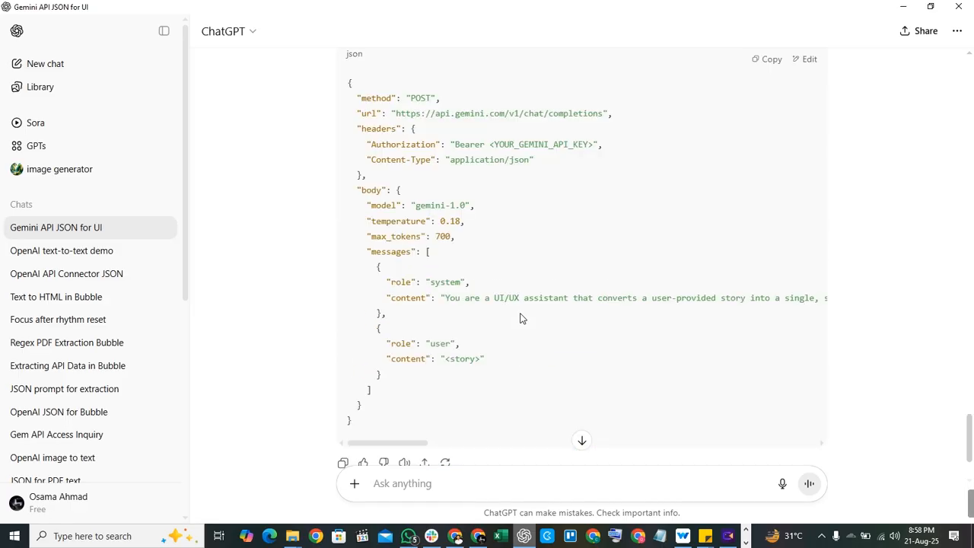
pyautogui.scroll(2, 426, 312)
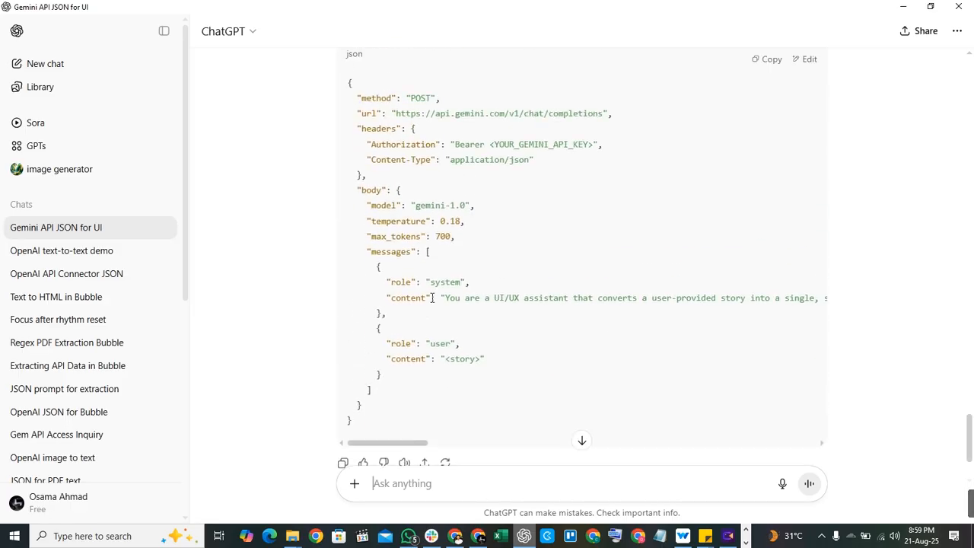
pyautogui.scroll(-2, 438, 383)
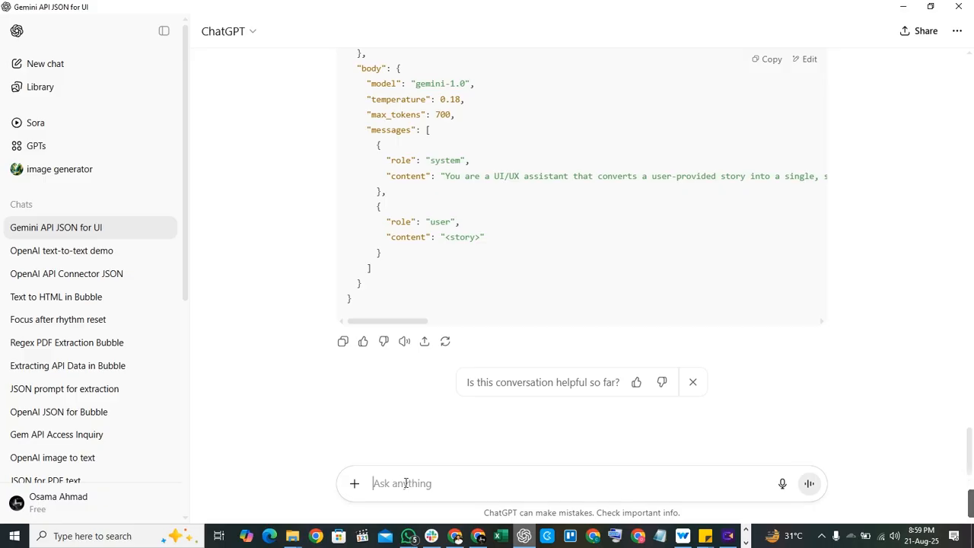
pyautogui.write('i just need the body part')
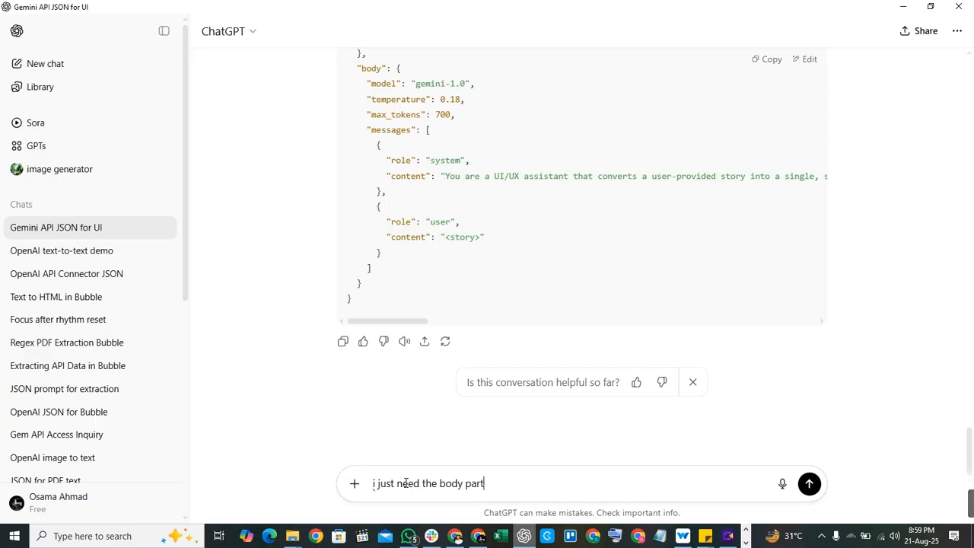
pyautogui.press('Return')
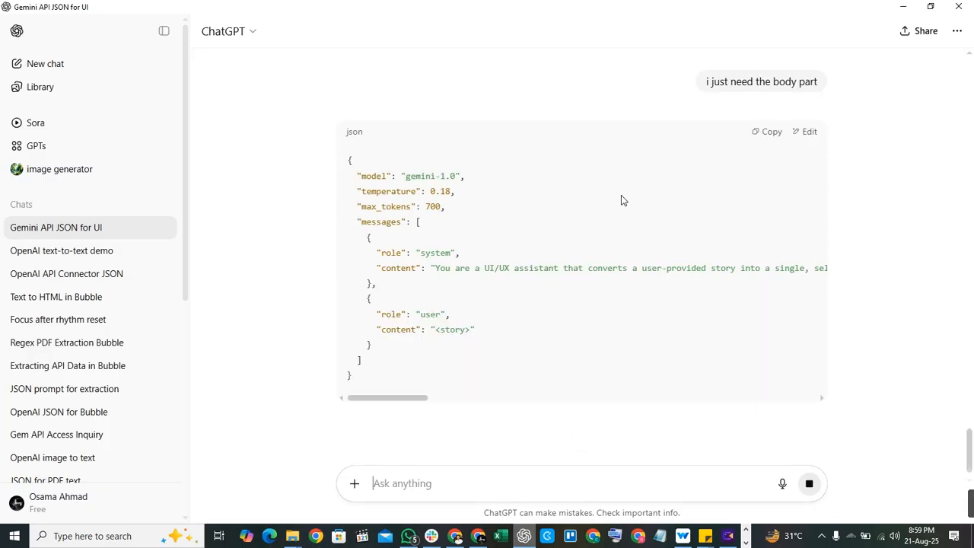
# Copy the body-only JSON from ChatGPT and replace the whole Design Response body in Bubble with it
pyautogui.click(770, 132)
pyautogui.hotkey('alt', 'Tab')
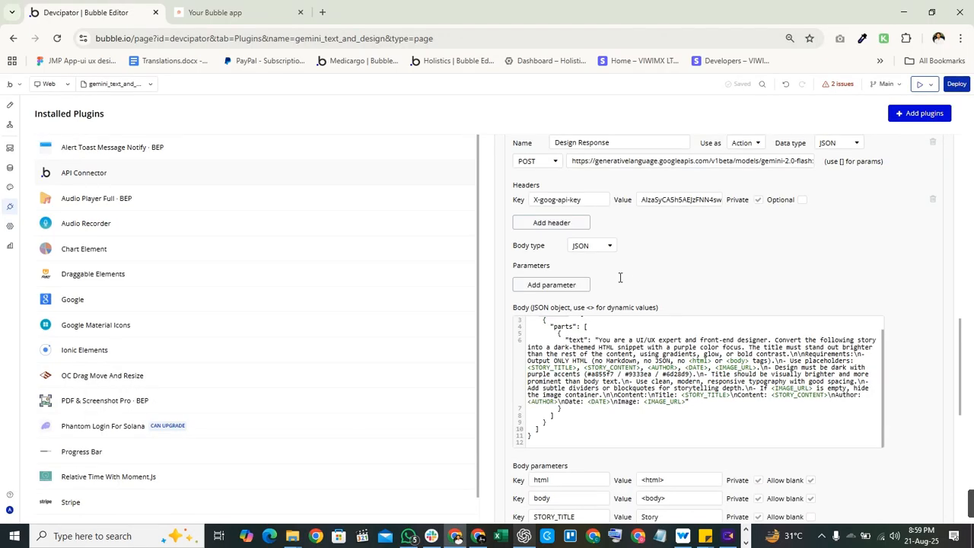
pyautogui.hotkey('ctrl', 'a')
pyautogui.hotkey('ctrl', 'v')
pyautogui.click(723, 276)
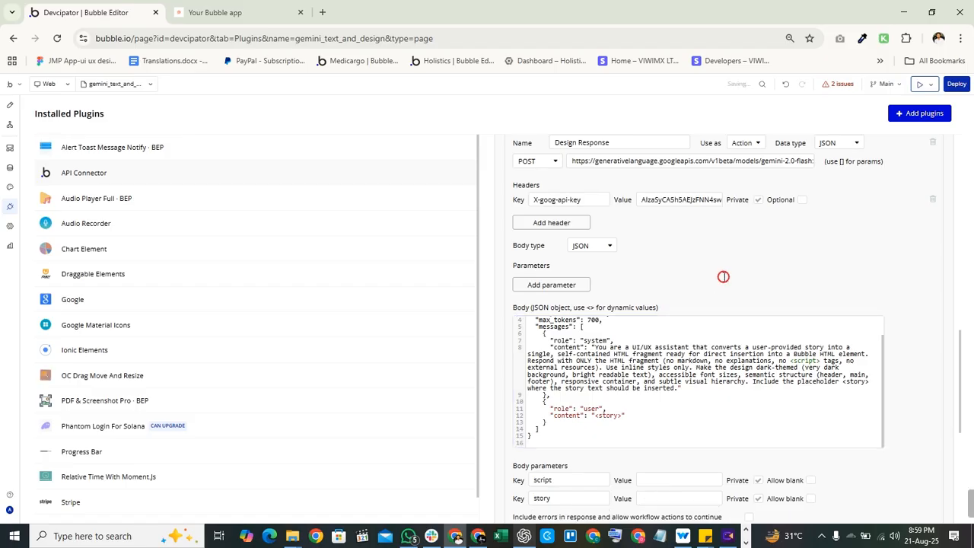
# Set the script parameter to "this is test script" and story to "this is test story", and reinitialize the Design Response call
pyautogui.scroll(-5, 724, 270)
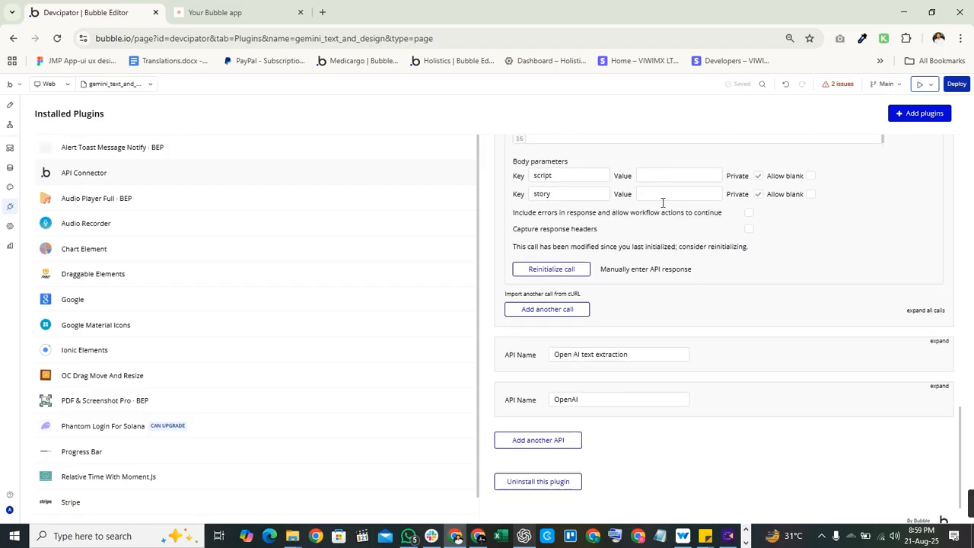
pyautogui.click(669, 171)
pyautogui.write('this is test script')
pyautogui.press('Tab')
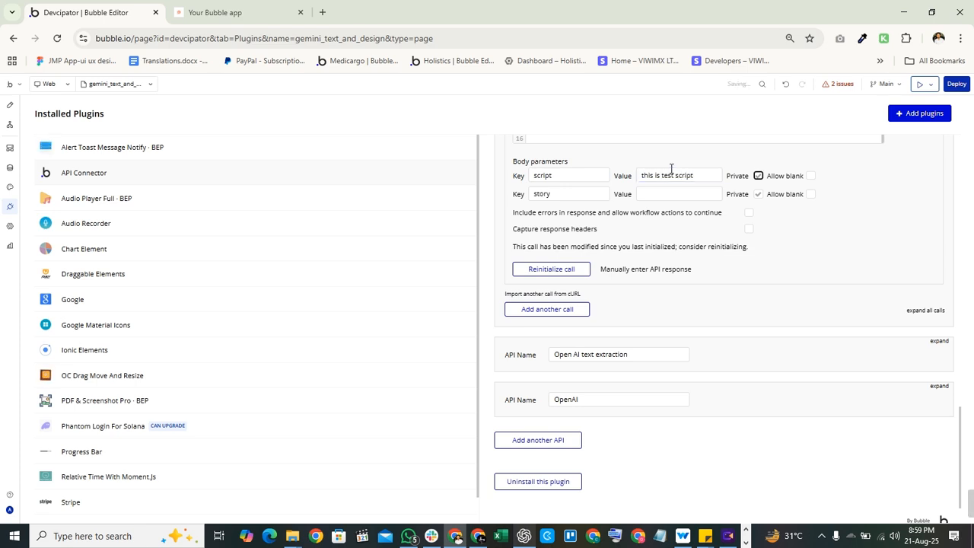
pyautogui.click(661, 201)
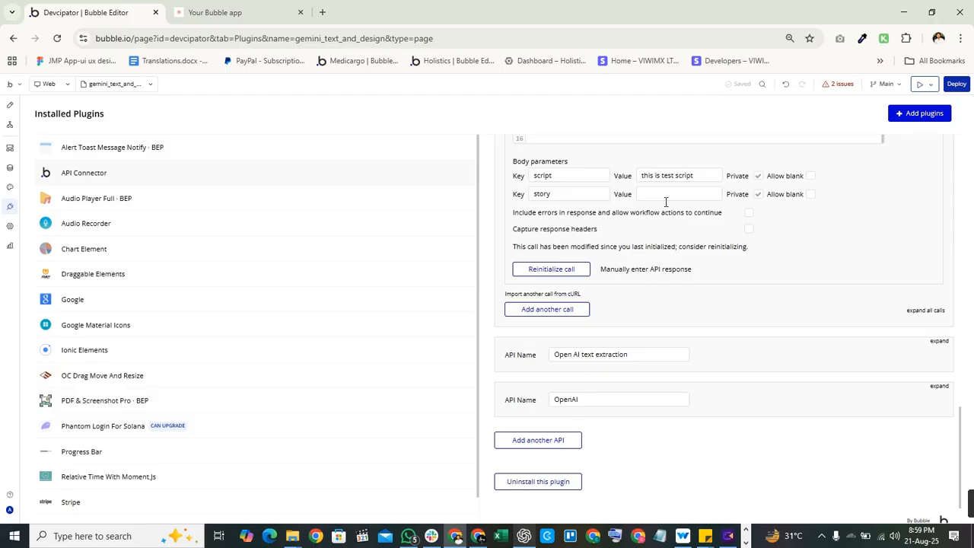
pyautogui.click(662, 195)
pyautogui.scroll(3, 662, 194)
pyautogui.click(556, 391)
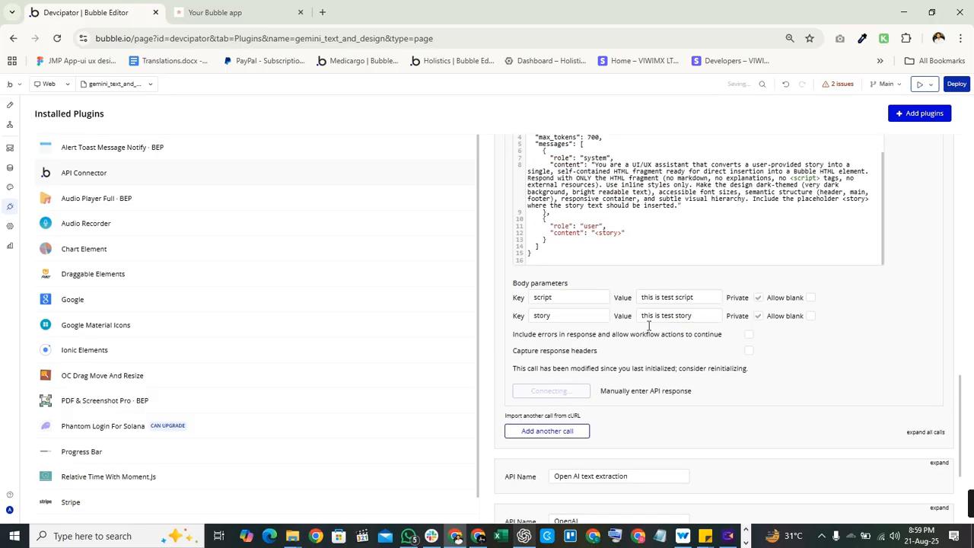
pyautogui.scroll(1, 711, 317)
pyautogui.scroll(1, 711, 316)
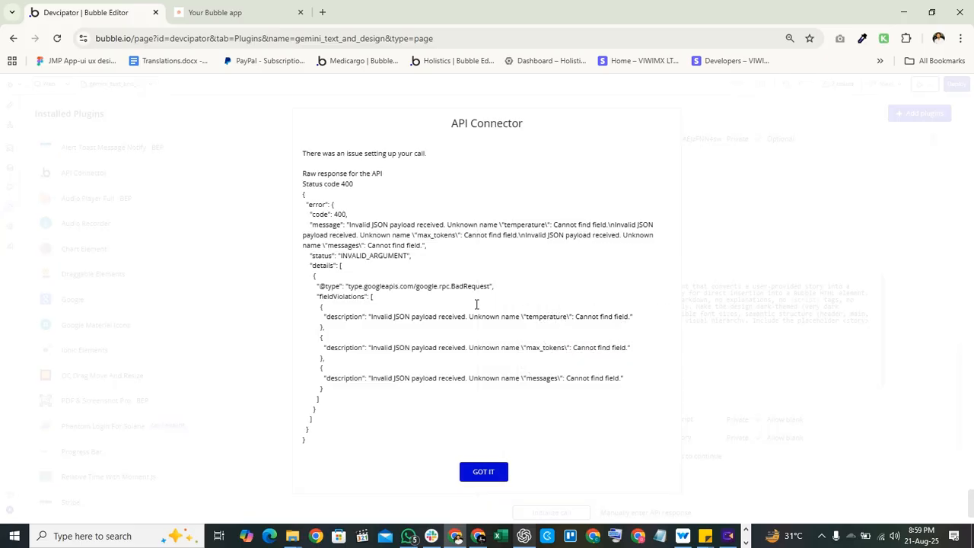
# Copy the full API Connector error response, switch to ChatGPT and send it as a message
pyautogui.moveTo(306, 148); pyautogui.dragTo(352, 439)
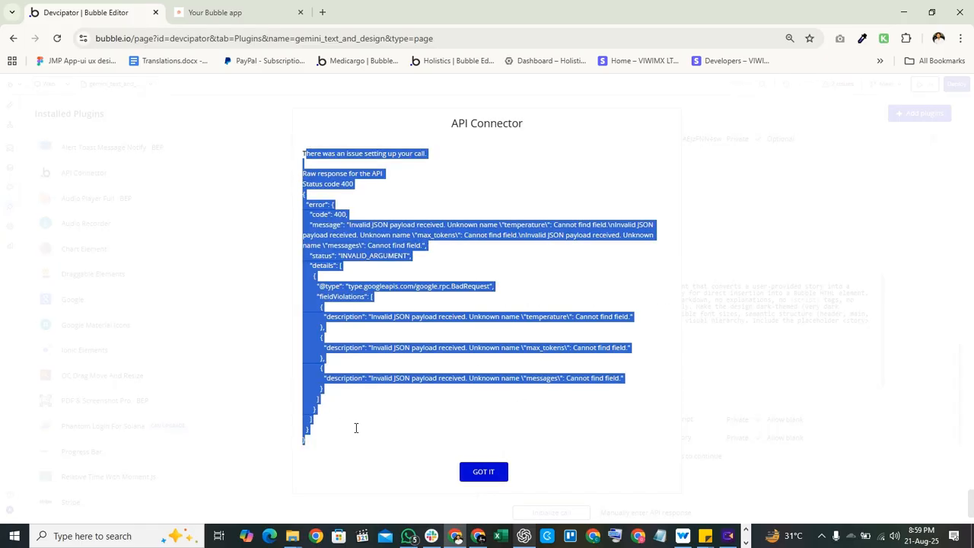
pyautogui.hotkey('alt', 'Tab')
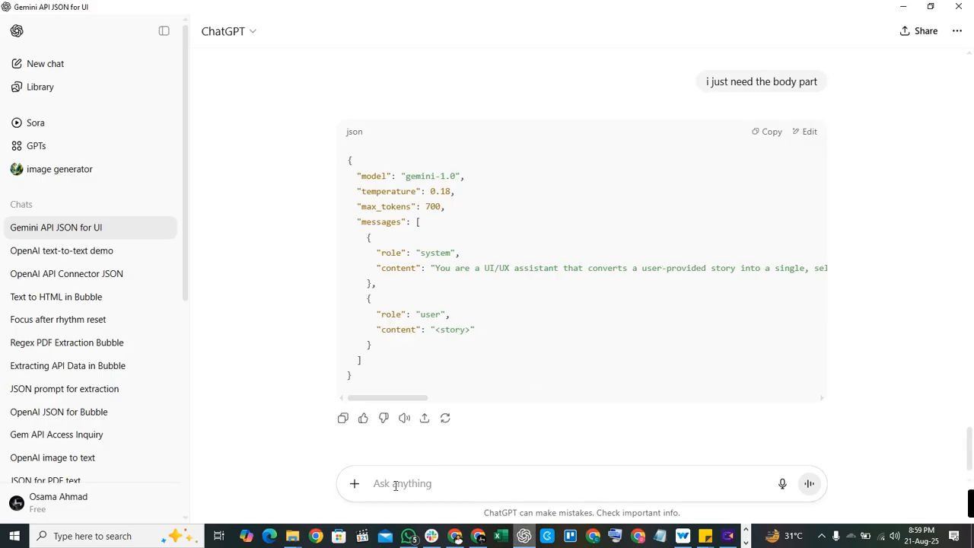
pyautogui.click(394, 484)
pyautogui.hotkey('ctrl', 'v')
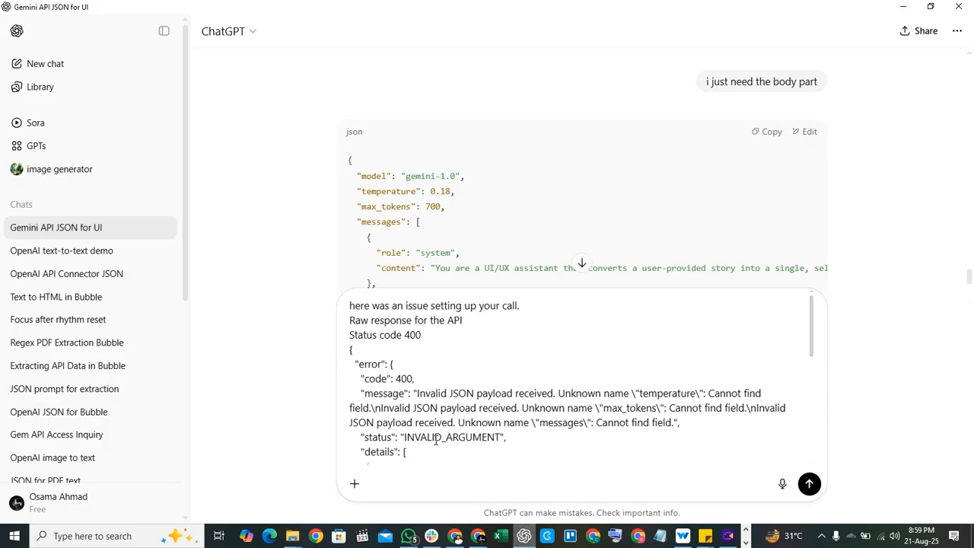
pyautogui.press('Return')
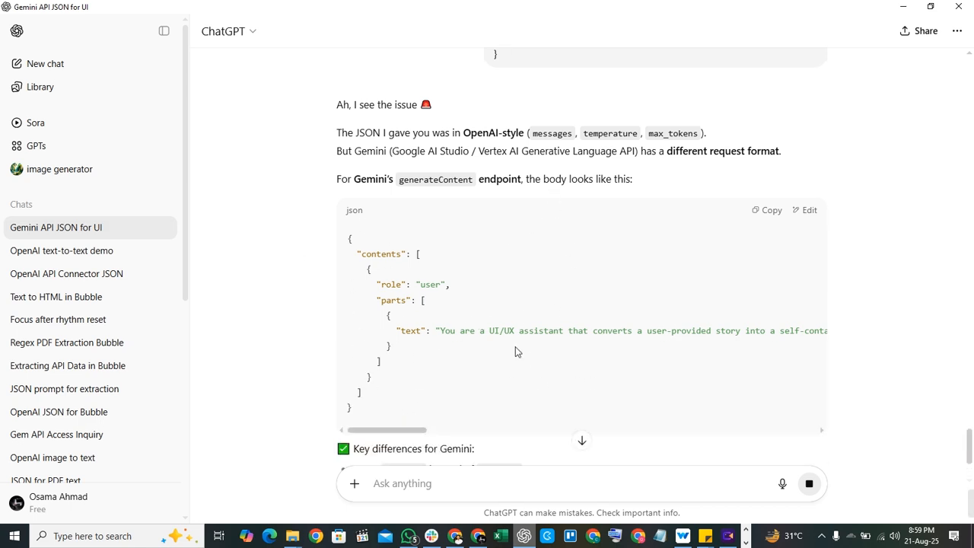
# Copy ChatGPT's generateContent-format JSON, dismiss the error in Bubble and replace the whole Design Response body with it
pyautogui.click(771, 210)
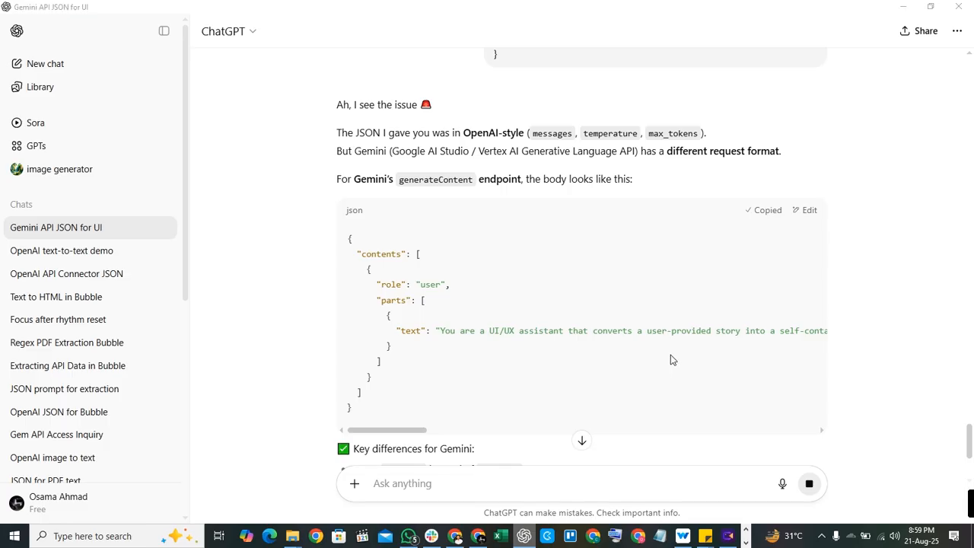
pyautogui.hotkey('alt', 'Tab')
pyautogui.click(484, 471)
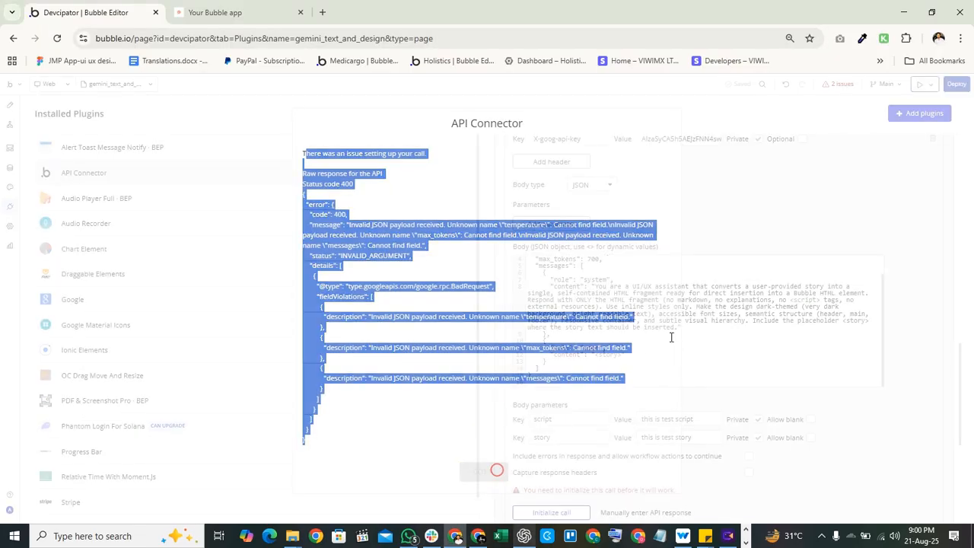
pyautogui.click(671, 296)
pyautogui.hotkey('ctrl', 'a')
pyautogui.hotkey('ctrl', 'v')
pyautogui.click(725, 204)
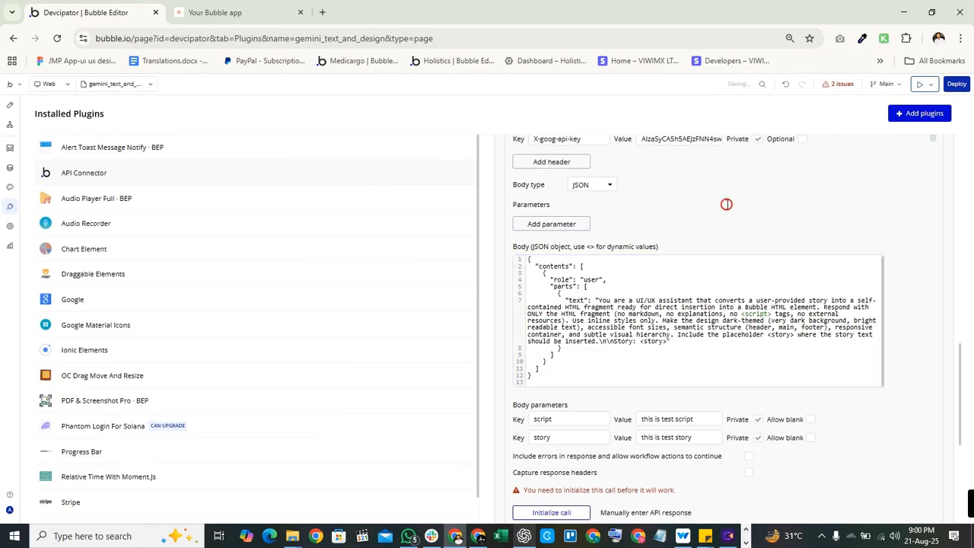
# Initialize the Design Response call, show its raw response data and save the returned values
pyautogui.scroll(-4, 724, 236)
pyautogui.click(793, 301)
pyautogui.click(558, 329)
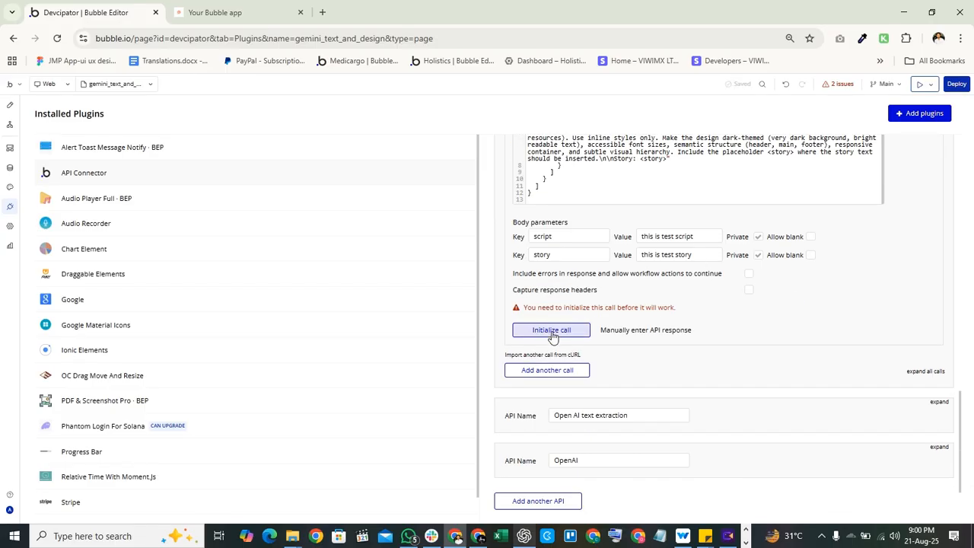
pyautogui.scroll(3, 693, 272)
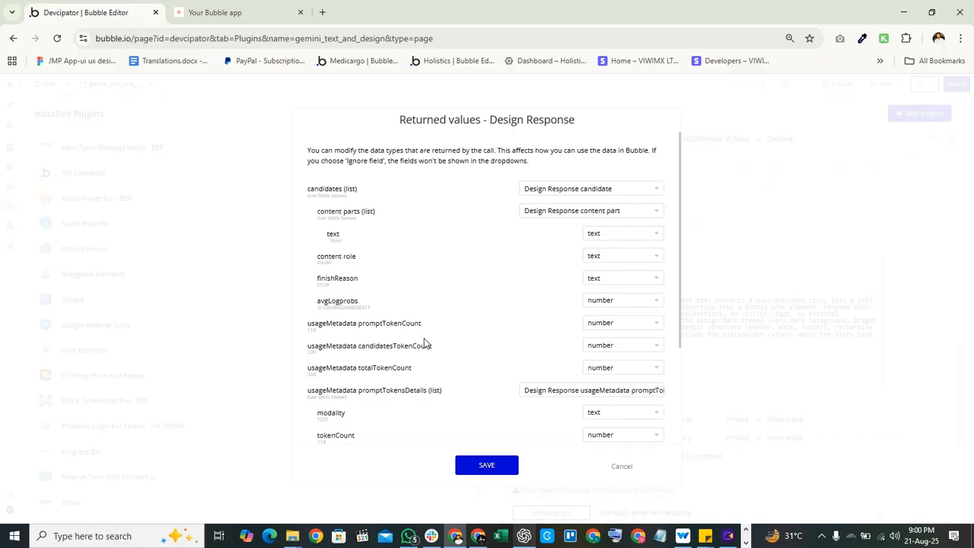
pyautogui.scroll(-2, 380, 365)
pyautogui.scroll(-1, 325, 431)
pyautogui.click(333, 430)
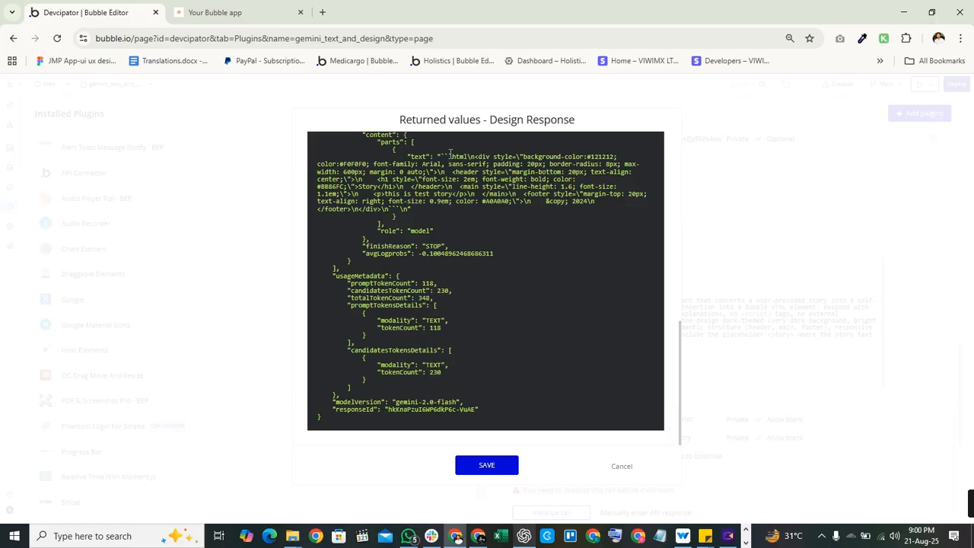
pyautogui.click(487, 465)
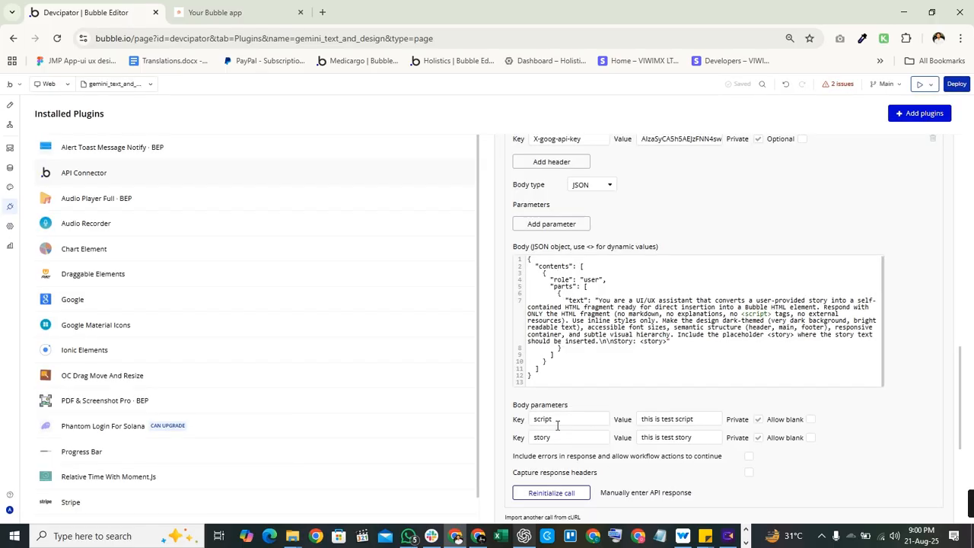
pyautogui.scroll(5, 711, 280)
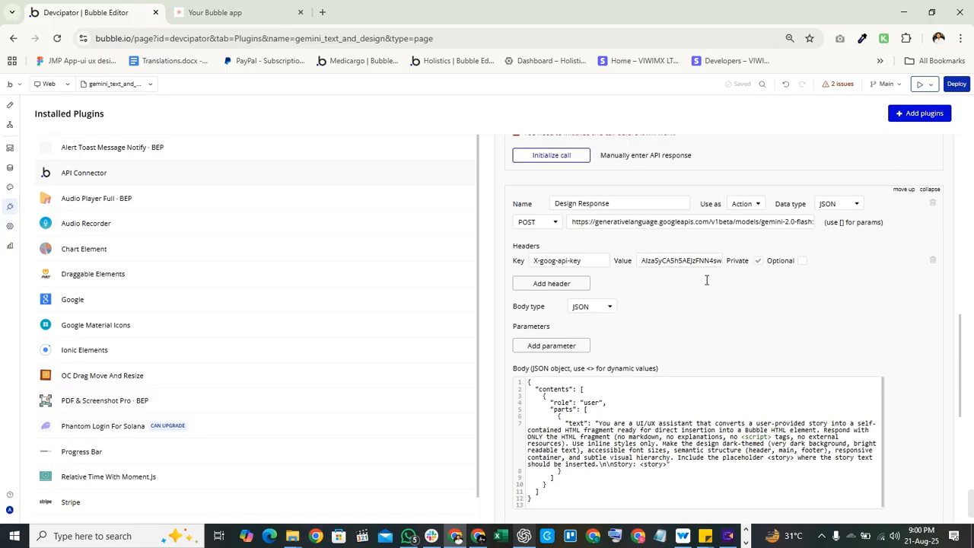
# Review the Design Response call's JSON body, its script and story parameters, ChatGPT's source JSON, and the Text Response call's story parameter
pyautogui.scroll(-3, 633, 351)
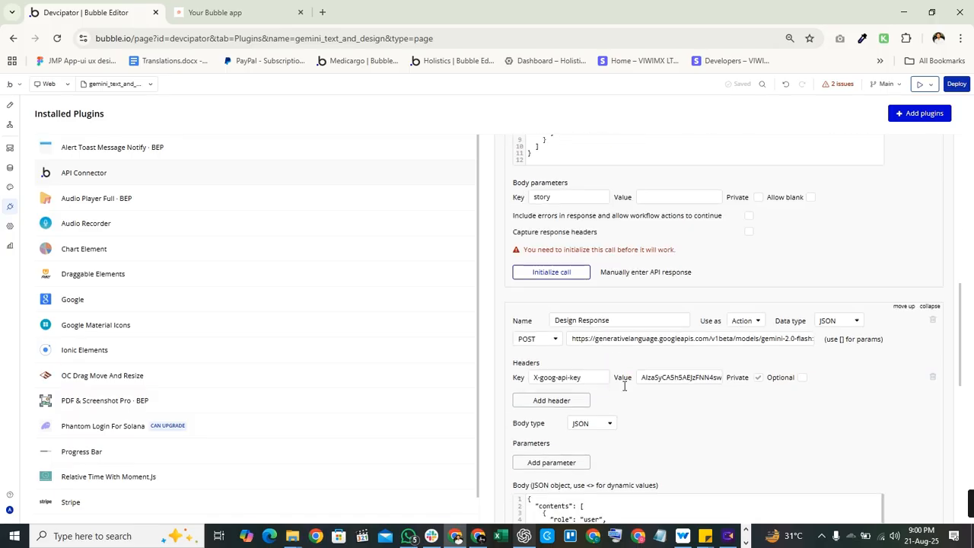
pyautogui.scroll(-1, 623, 289)
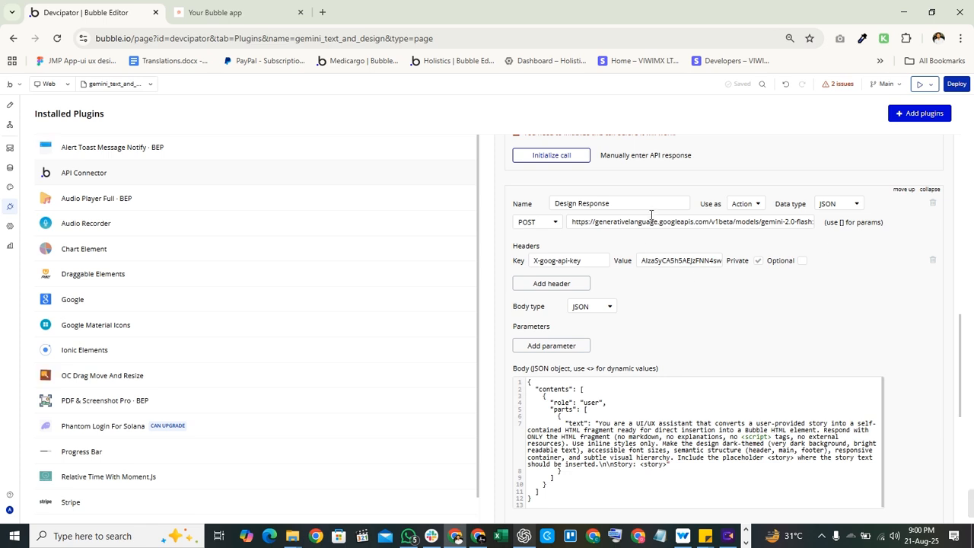
pyautogui.scroll(-2, 630, 283)
pyautogui.scroll(2, 601, 365)
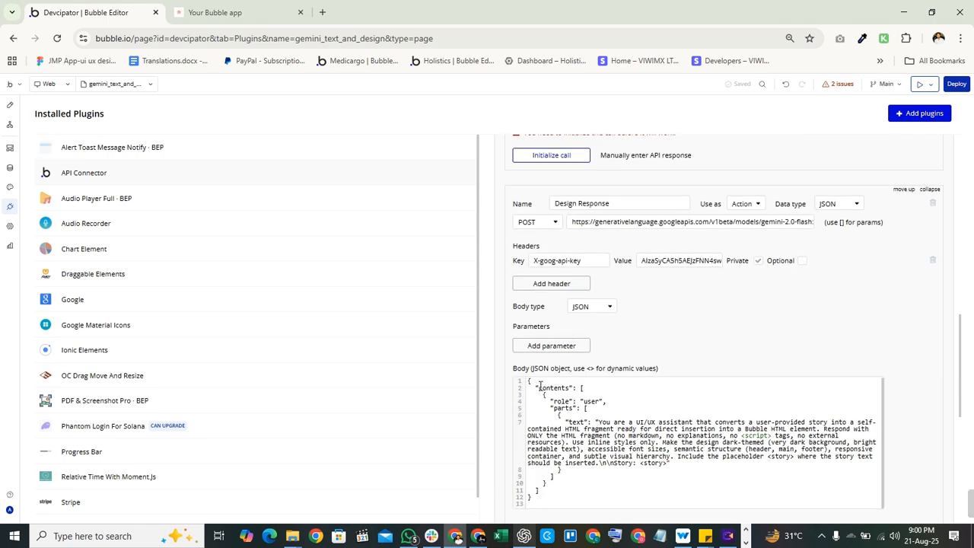
pyautogui.scroll(-2, 539, 386)
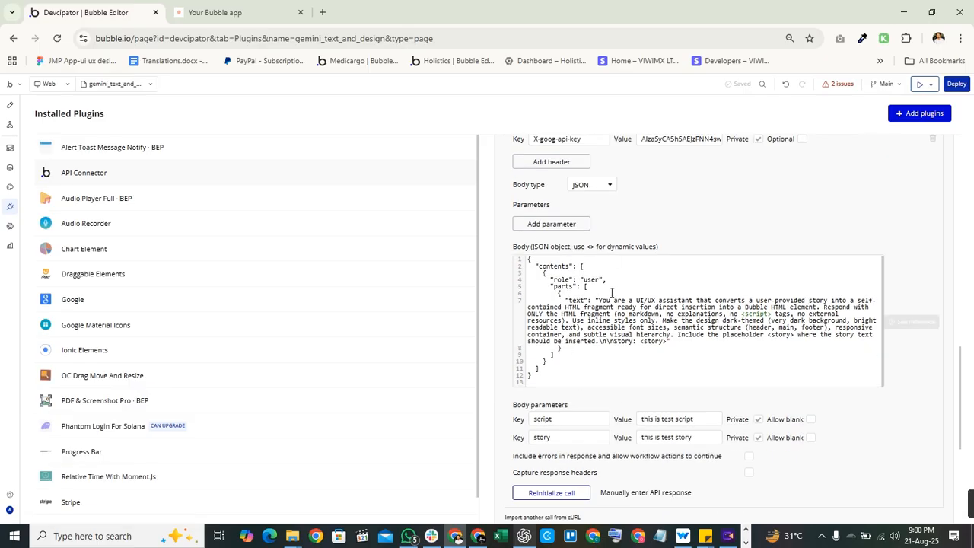
pyautogui.click(524, 535)
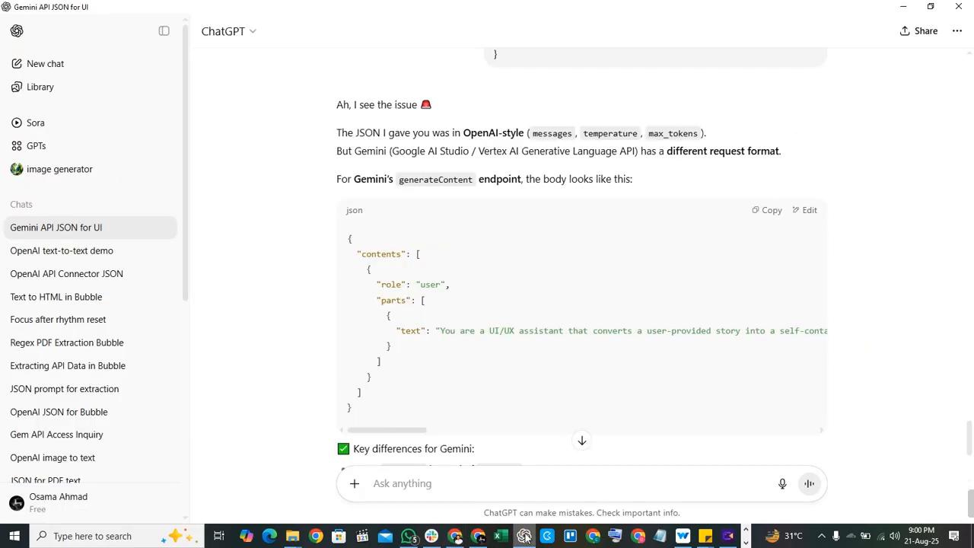
pyautogui.click(523, 535)
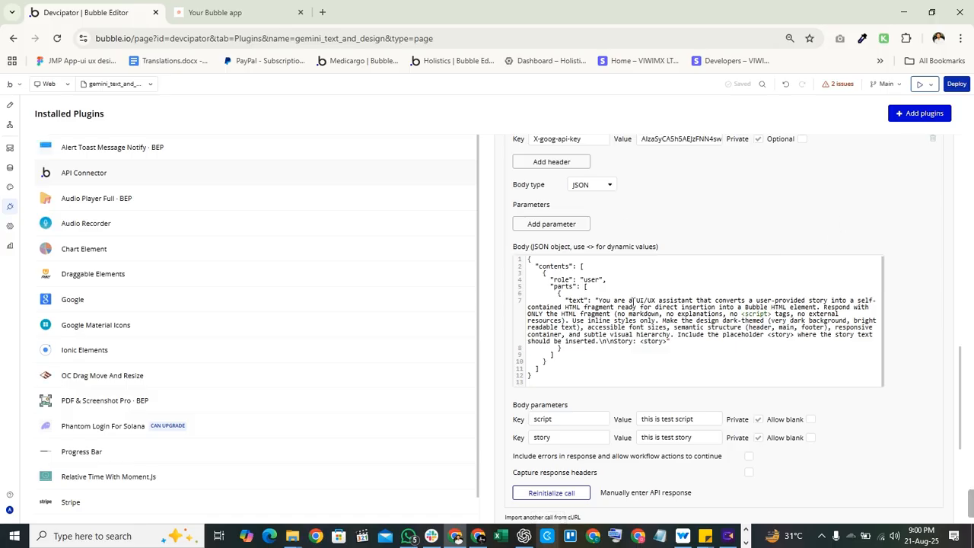
pyautogui.click(525, 536)
pyautogui.click(525, 536)
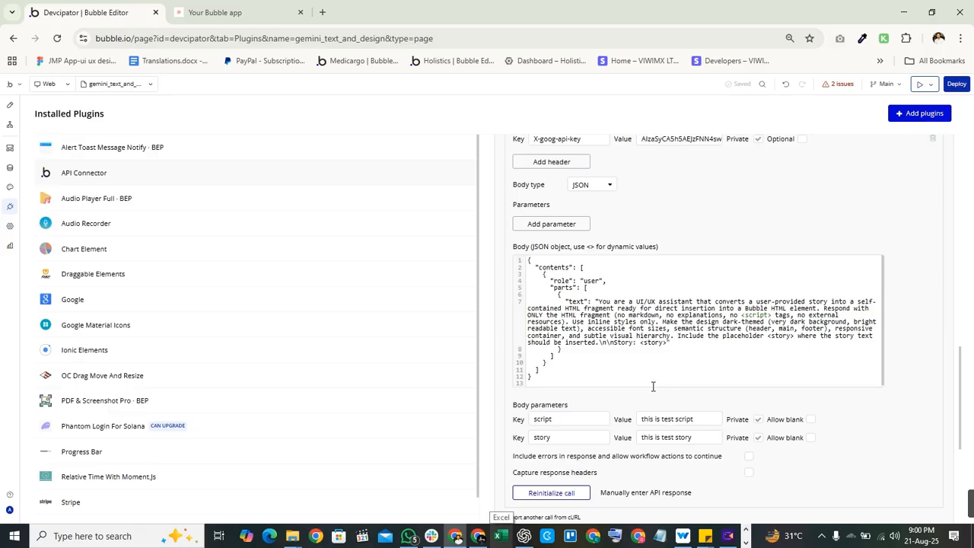
pyautogui.doubleClick(554, 417)
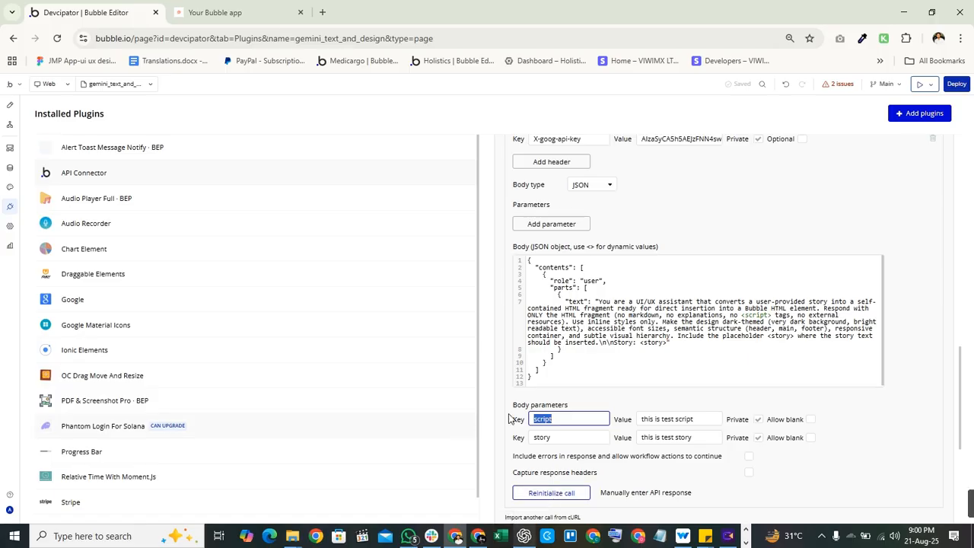
pyautogui.scroll(5, 624, 439)
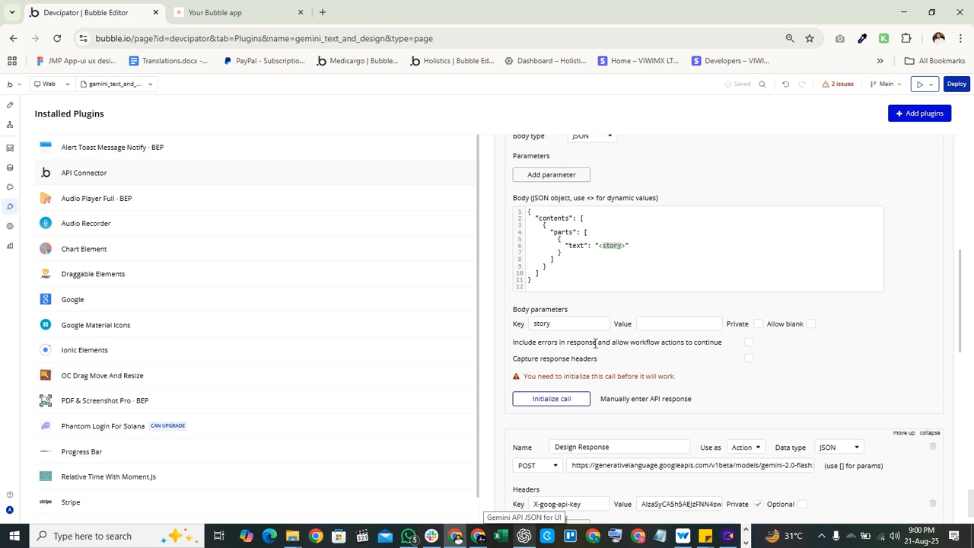
pyautogui.click(651, 323)
# Examine the Geerate text button's workflow, comparing the Text Response action's story input with the matching parameter in the API Connector
pyautogui.click(7, 108)
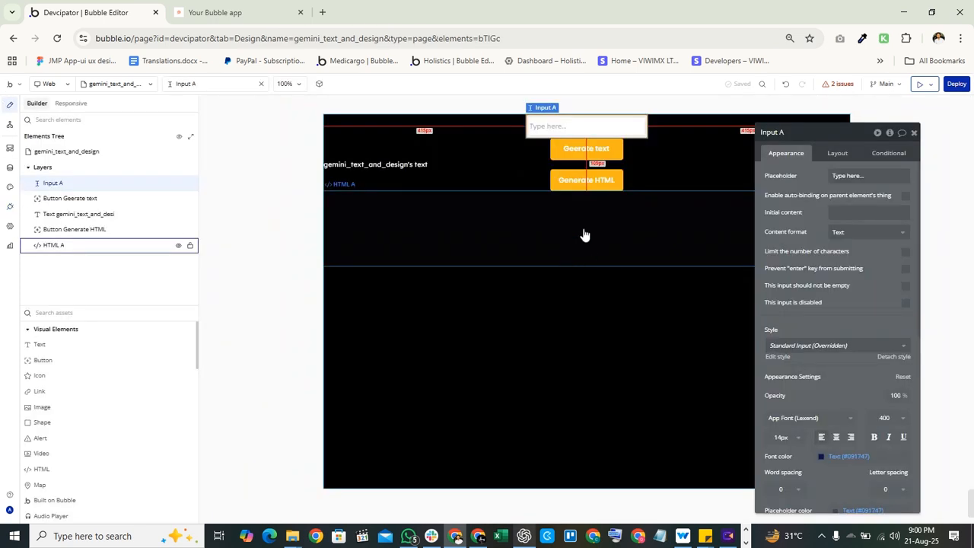
pyautogui.click(577, 143)
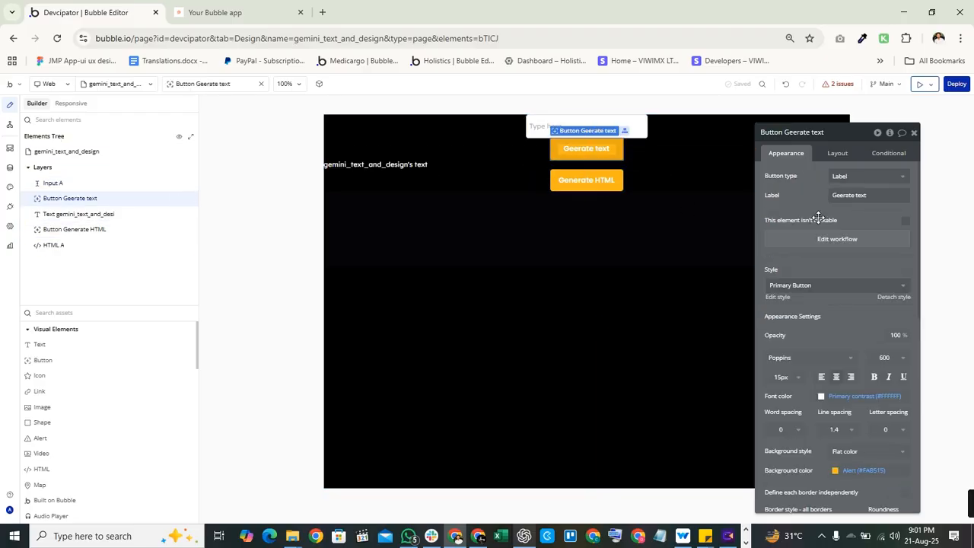
pyautogui.click(816, 240)
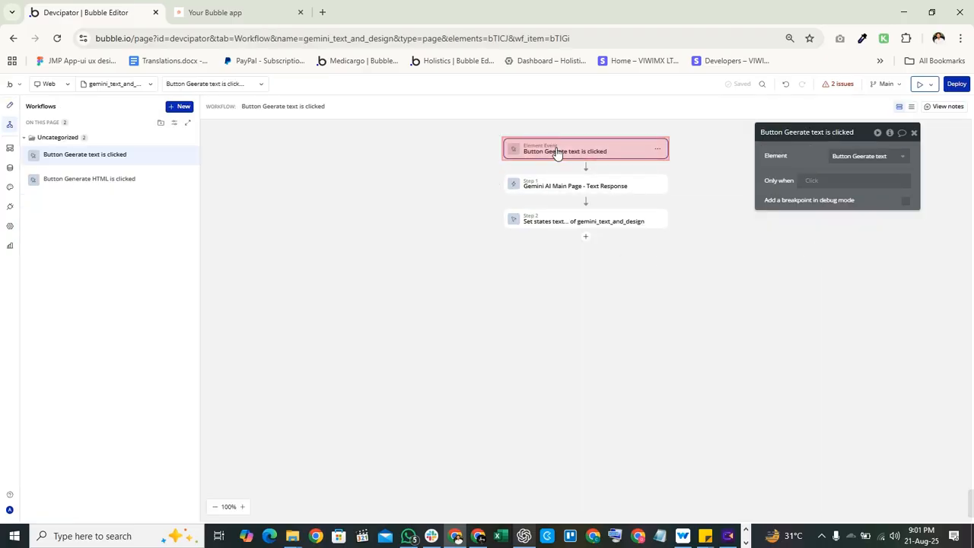
pyautogui.click(561, 187)
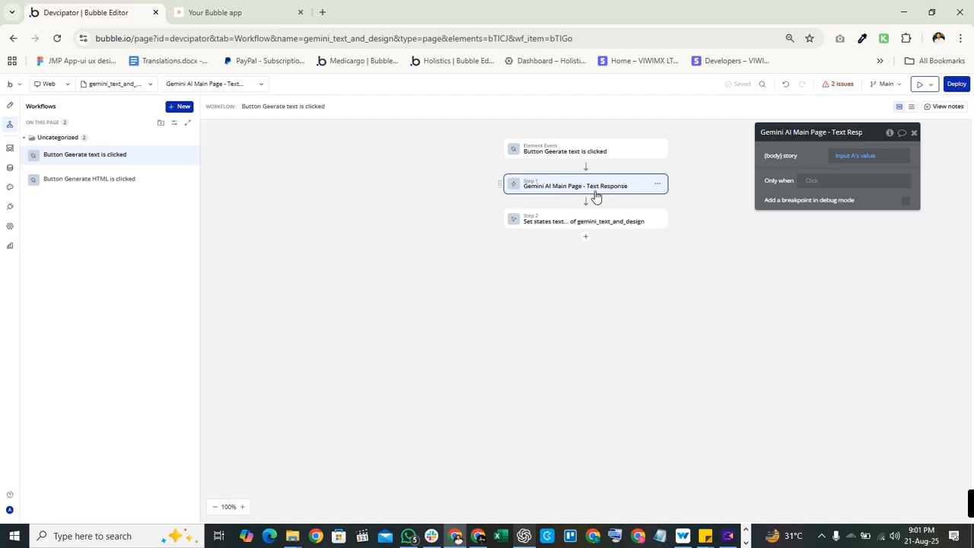
pyautogui.moveTo(807, 162); pyautogui.dragTo(328, 185)
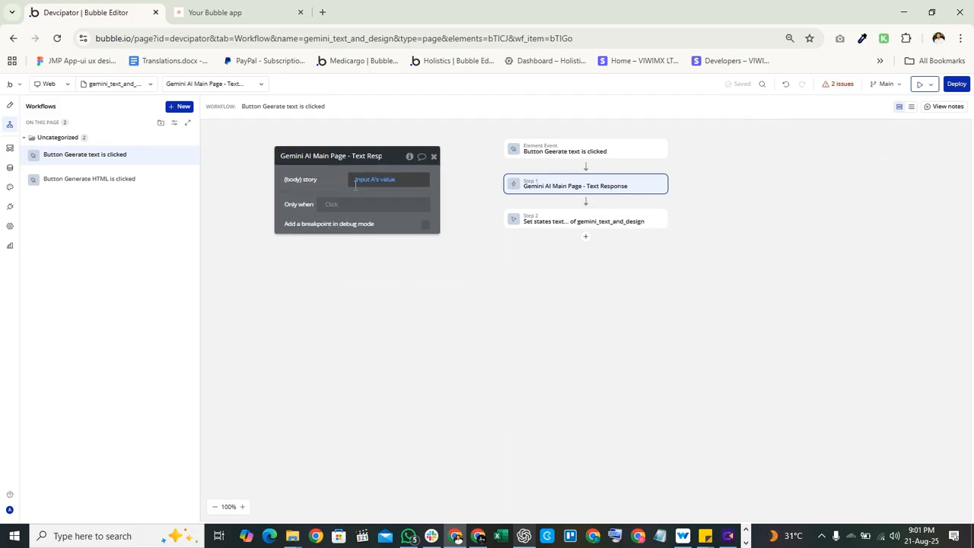
pyautogui.click(10, 206)
pyautogui.click(608, 246)
pyautogui.click(10, 104)
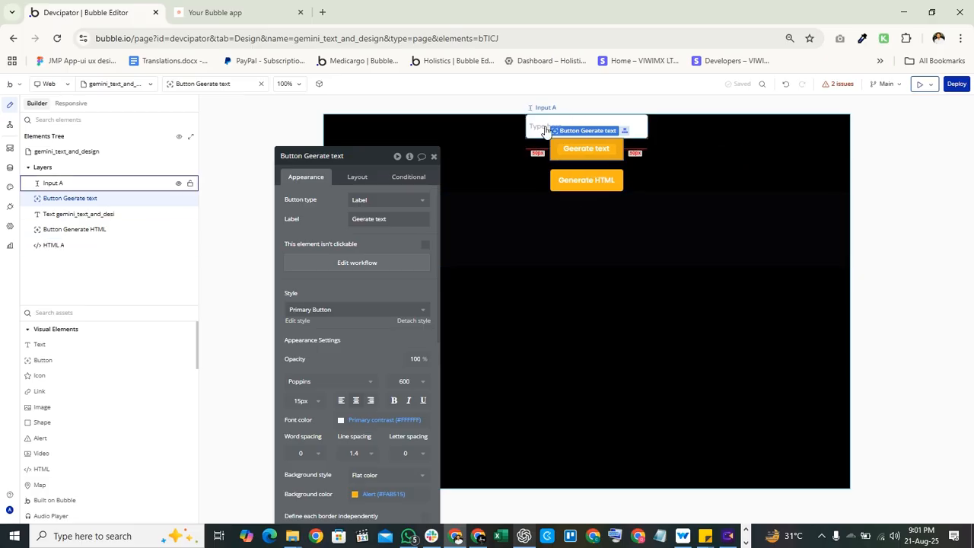
# Reopen the Geerate text button's workflow and inspect how its second action sets the page's text custom state from the API result
pyautogui.click(385, 262)
pyautogui.click(592, 189)
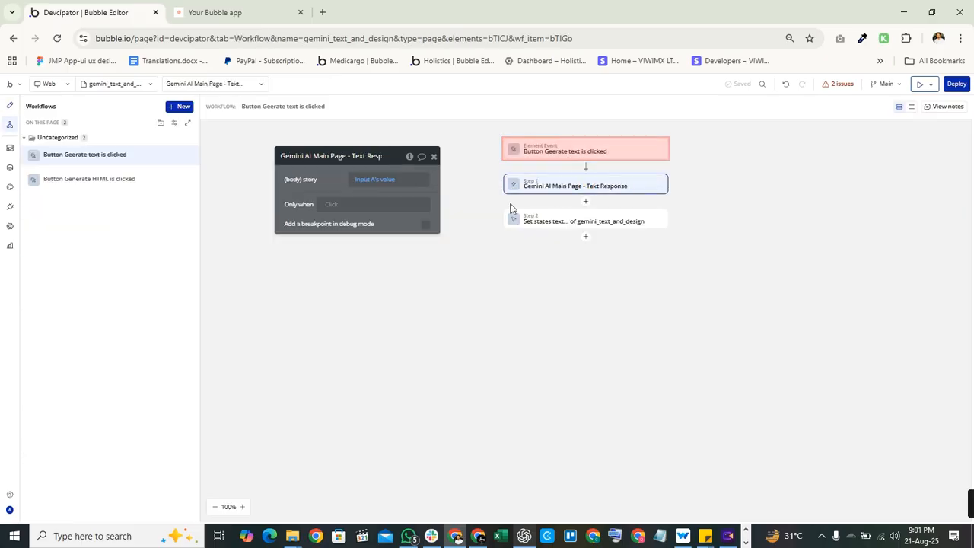
pyautogui.click(531, 220)
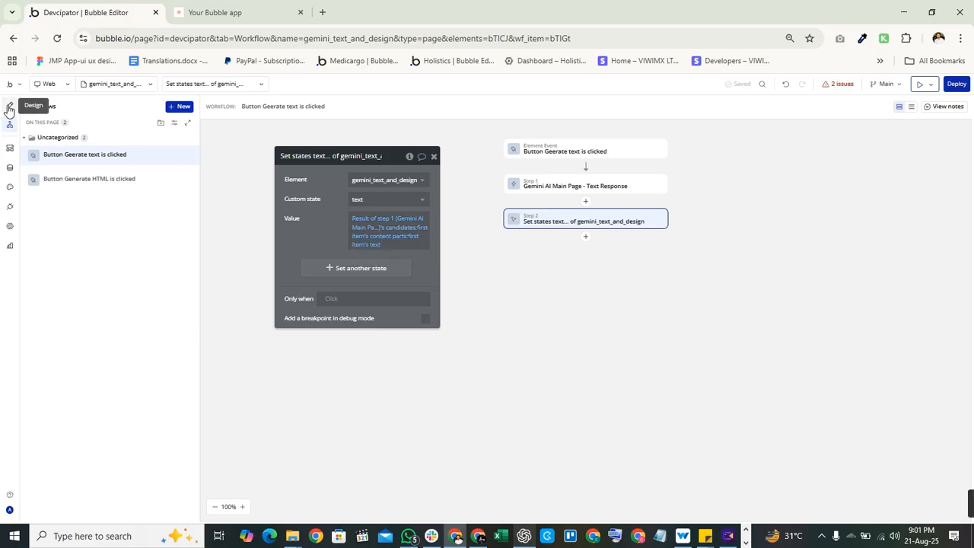
# Switch to the app preview of the gemini_text_and_design page and disable debugger mode
pyautogui.click(209, 12)
pyautogui.click(396, 88)
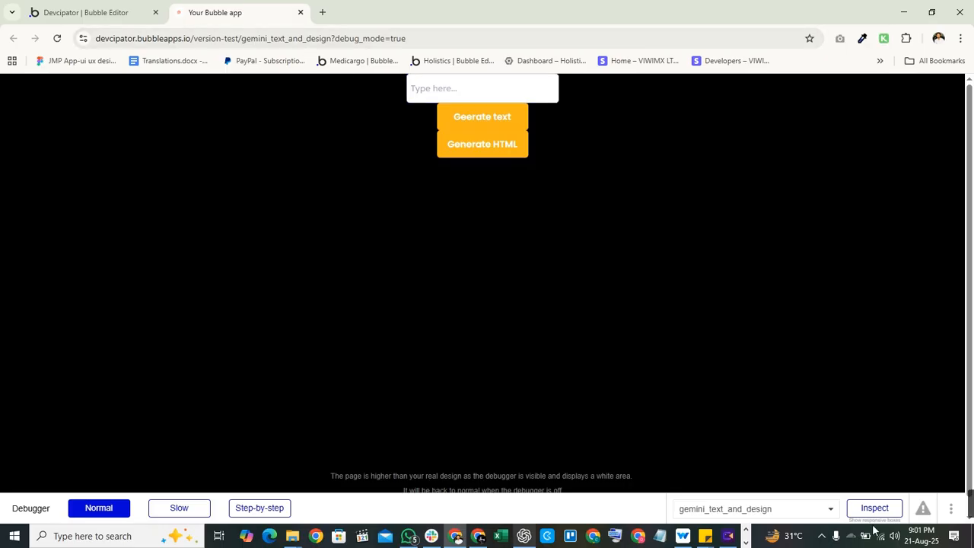
pyautogui.click(951, 509)
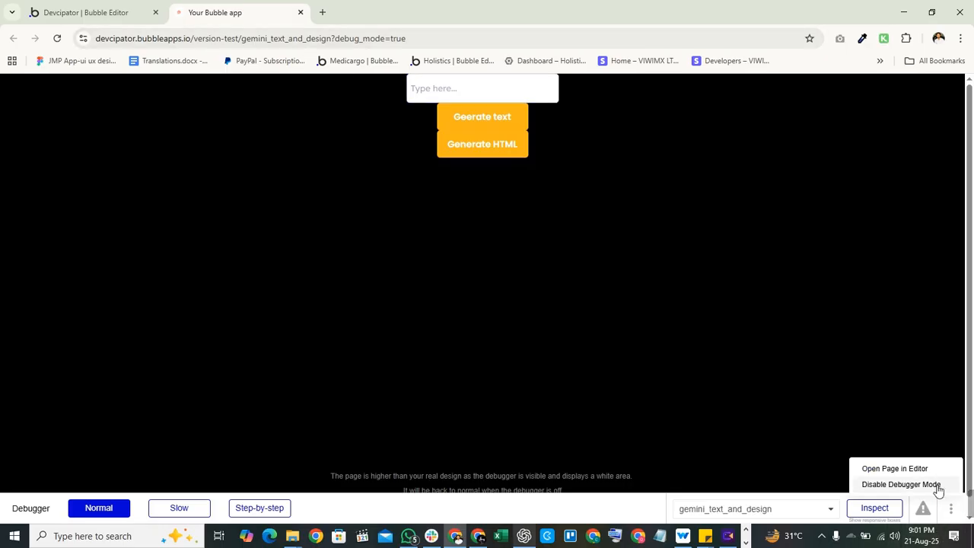
pyautogui.click(909, 483)
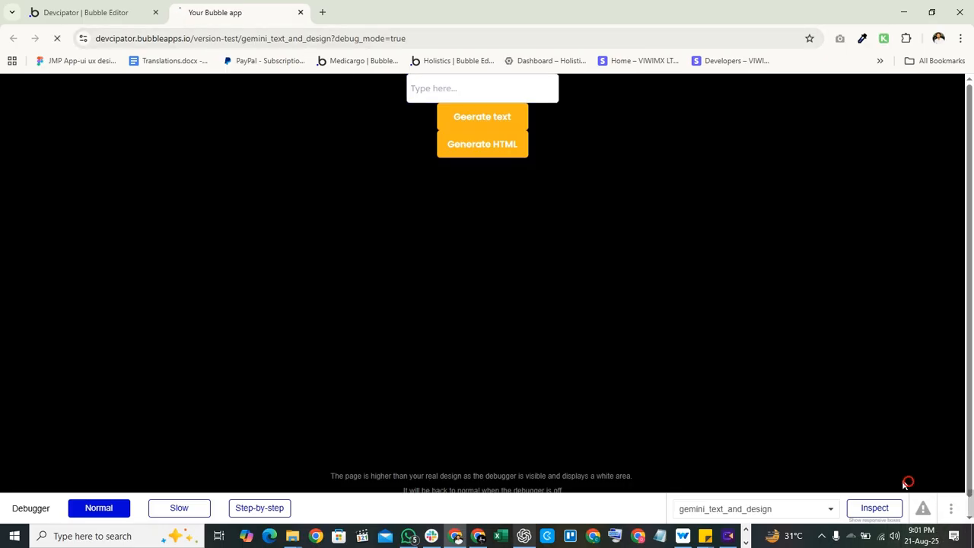
# Generate text from the prompt "give me a story of fox and deer in text only response no characters used" and highlight the resulting story
pyautogui.click(447, 91)
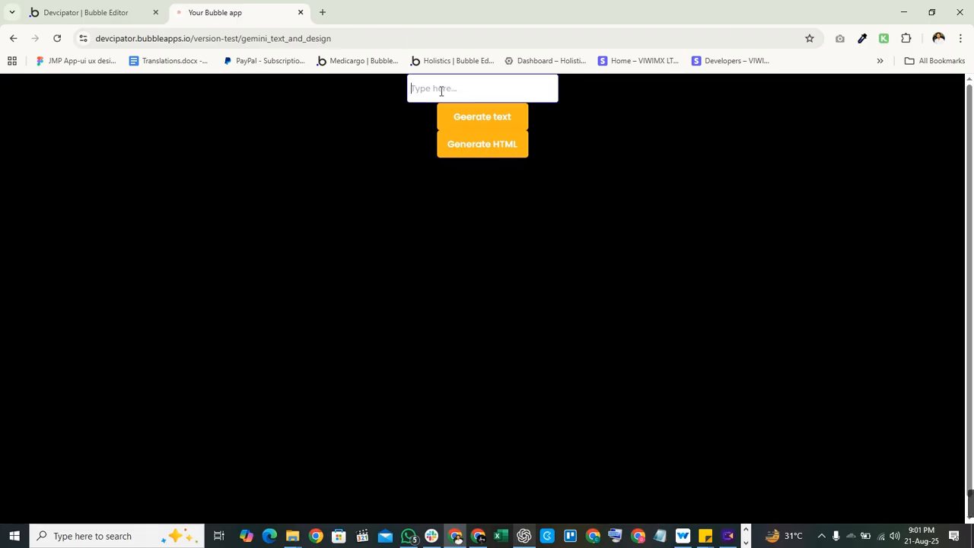
pyautogui.write('give me a story of fox and deer')
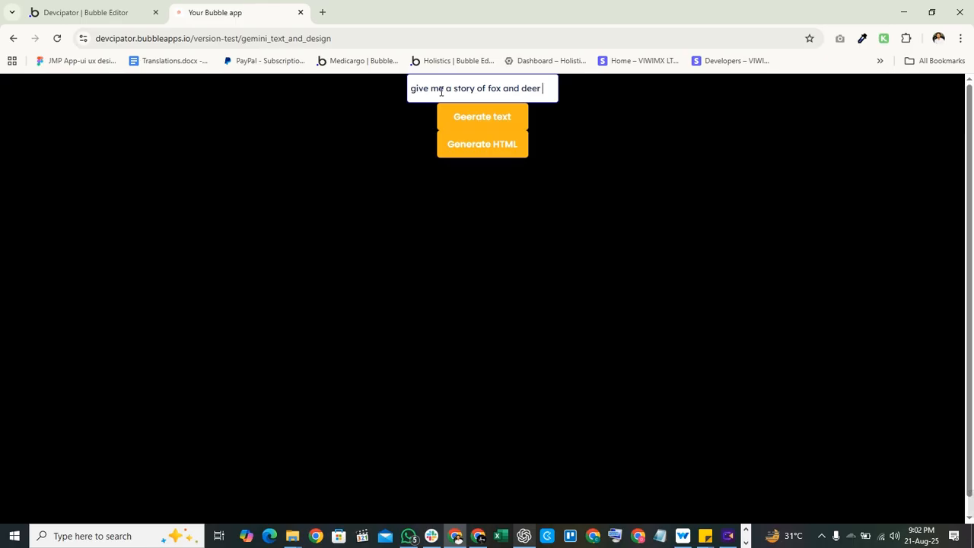
pyautogui.write('text only')
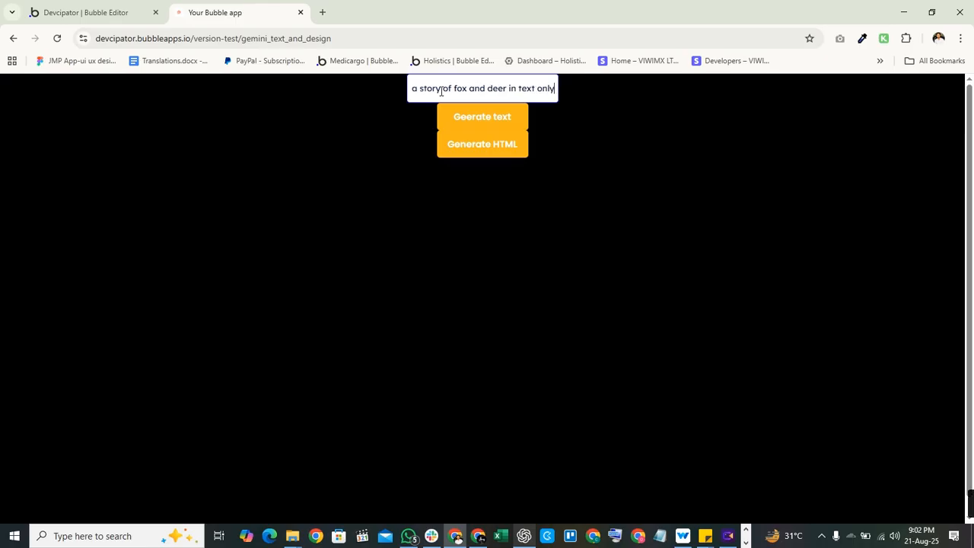
pyautogui.write(' response no c')
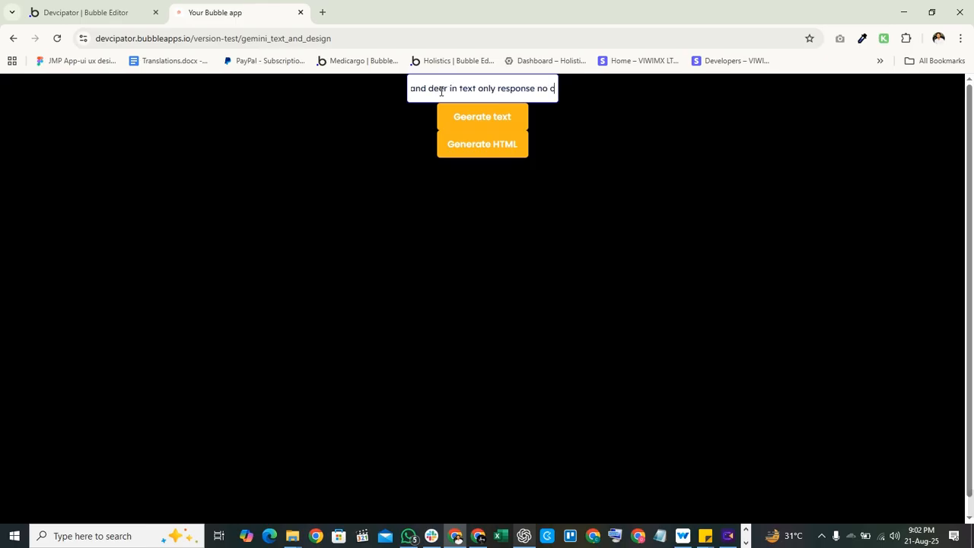
pyautogui.write('haracters used')
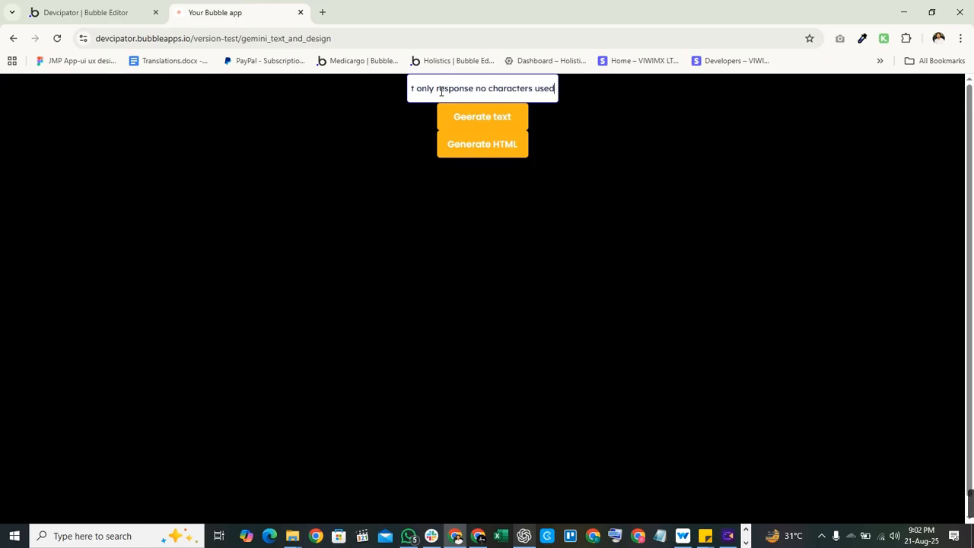
pyautogui.press('Return')
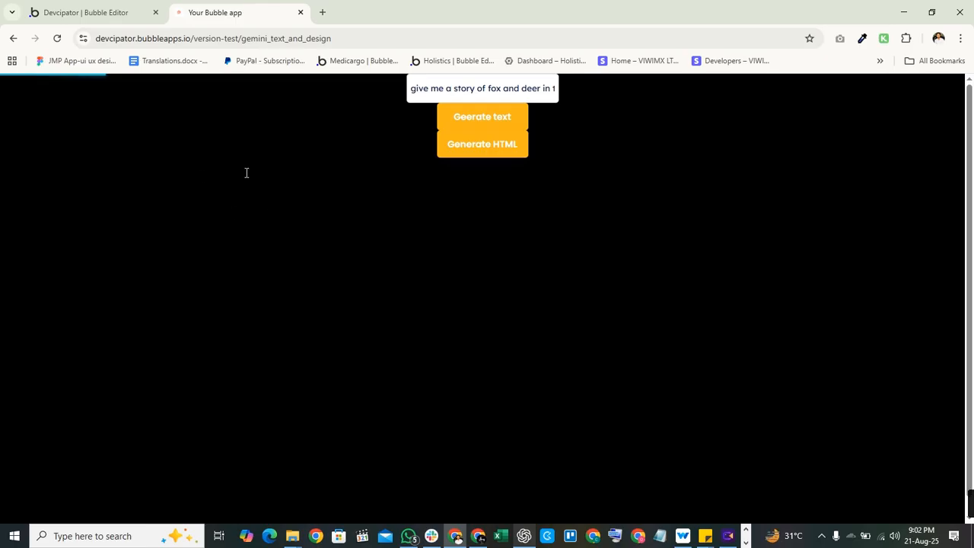
pyautogui.moveTo(6, 137); pyautogui.dragTo(633, 193)
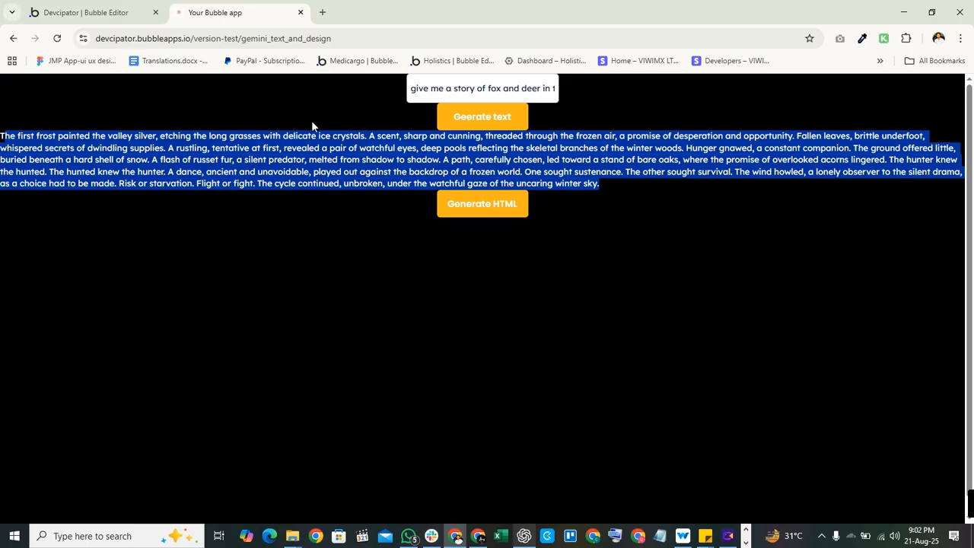
# In the Bubble editor, inspect the Generate HTML button's Design Response and HTML state actions, and return to the app preview
pyautogui.click(85, 12)
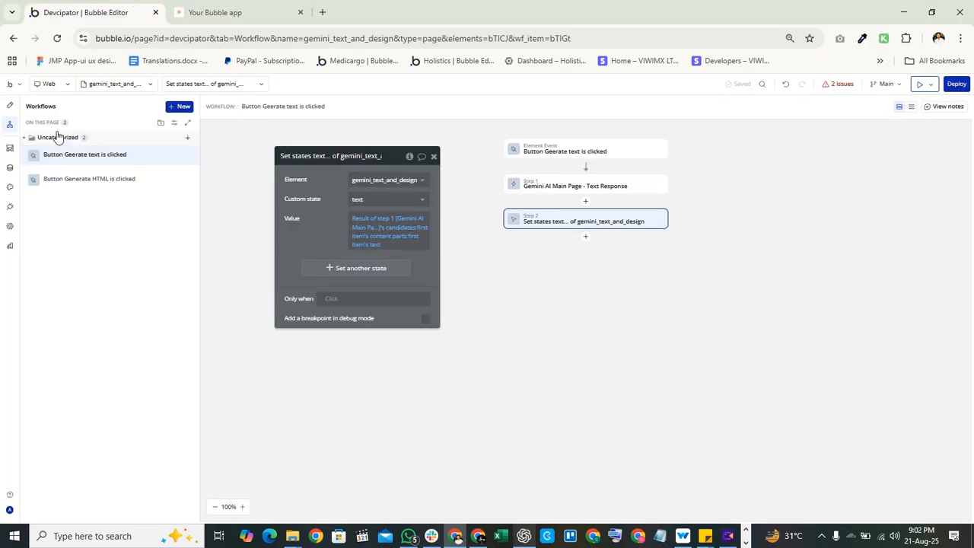
pyautogui.click(9, 104)
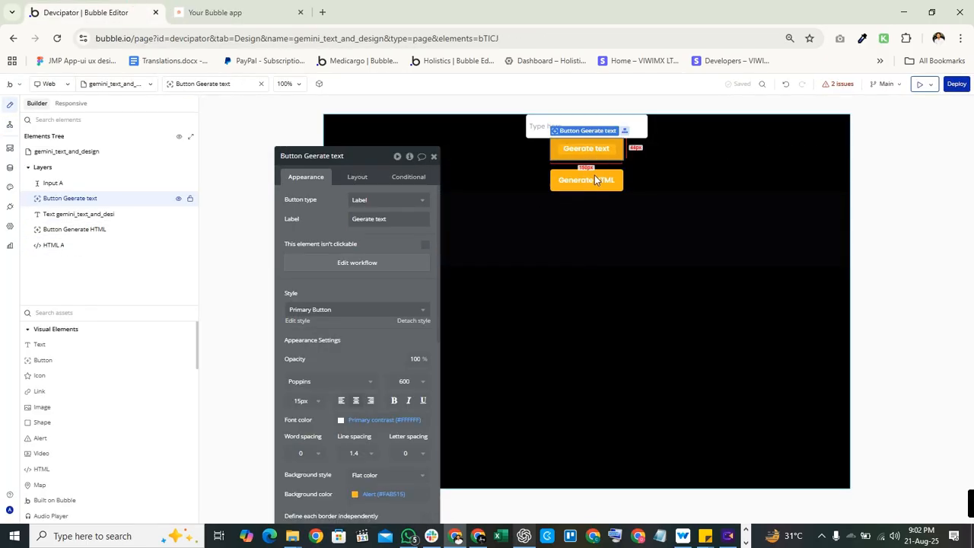
pyautogui.click(585, 192)
pyautogui.click(587, 181)
pyautogui.click(241, 12)
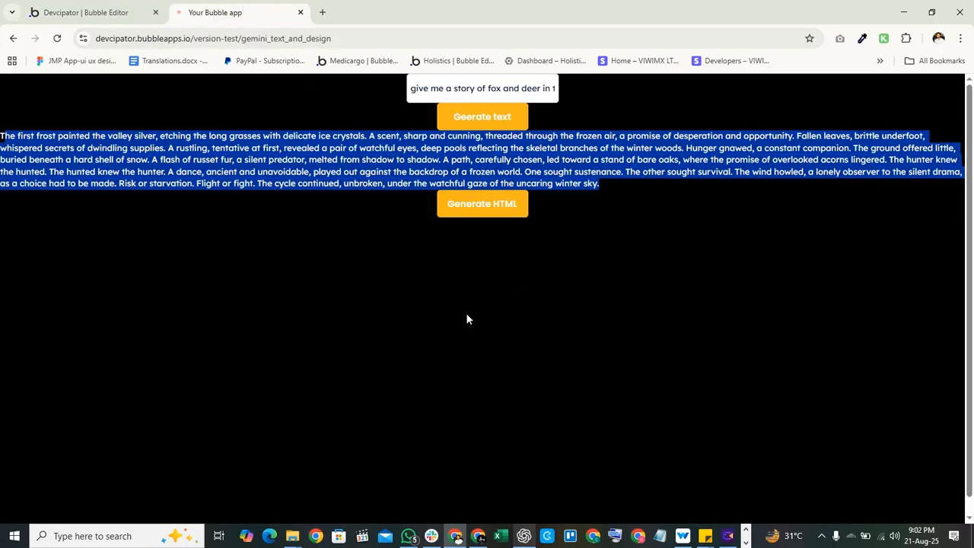
pyautogui.click(91, 12)
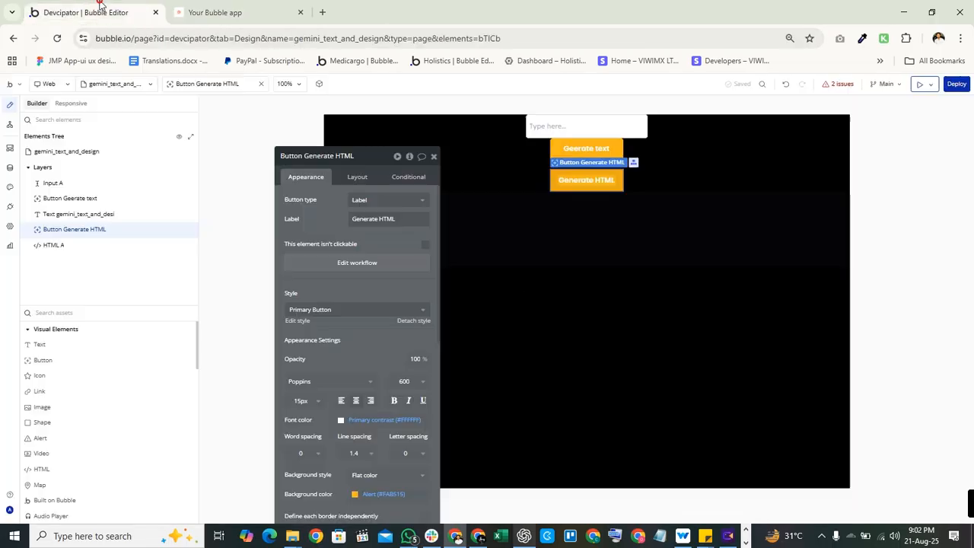
pyautogui.click(358, 264)
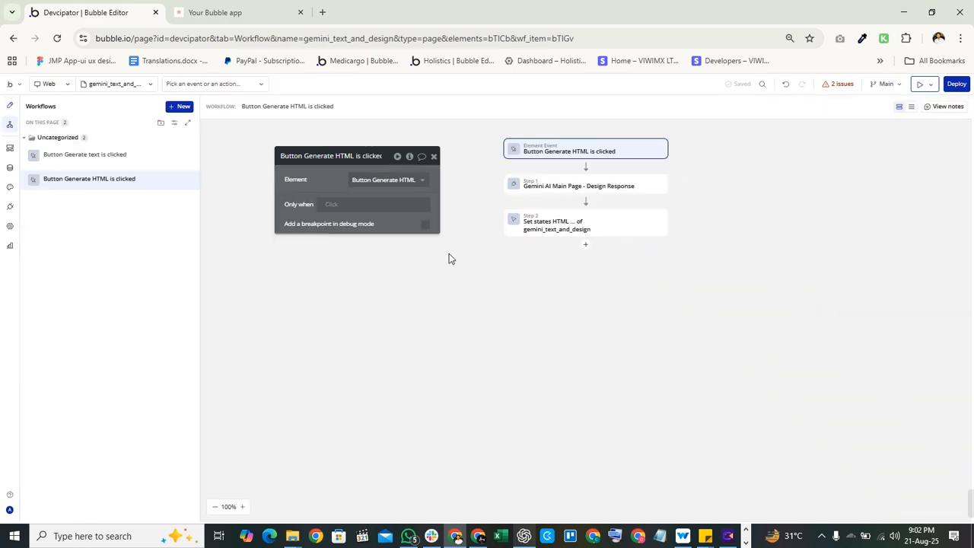
pyautogui.click(536, 190)
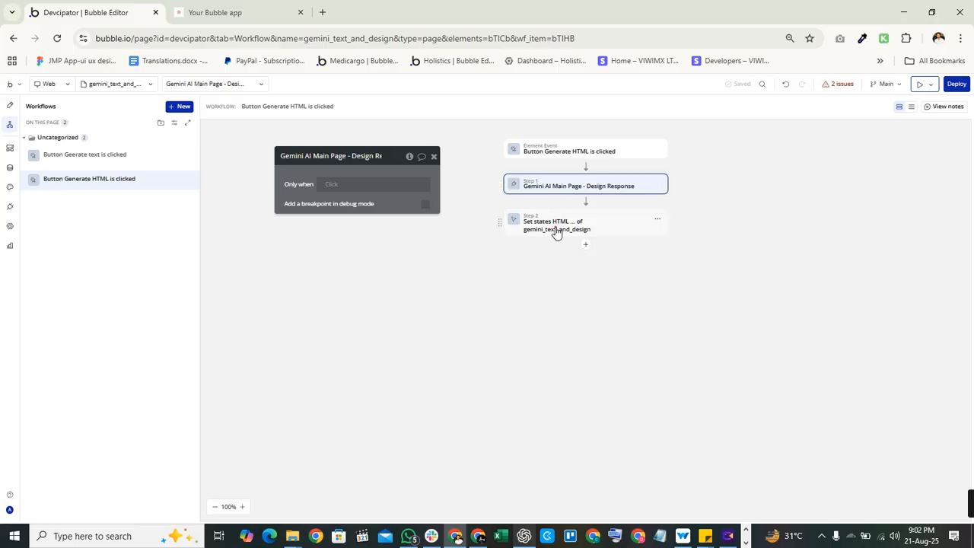
pyautogui.click(555, 232)
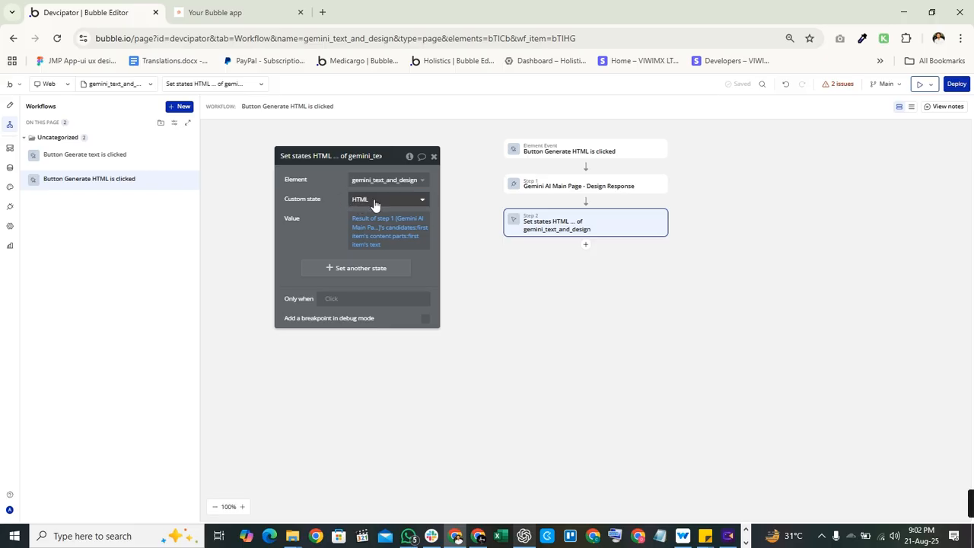
pyautogui.click(209, 6)
pyautogui.click(292, 267)
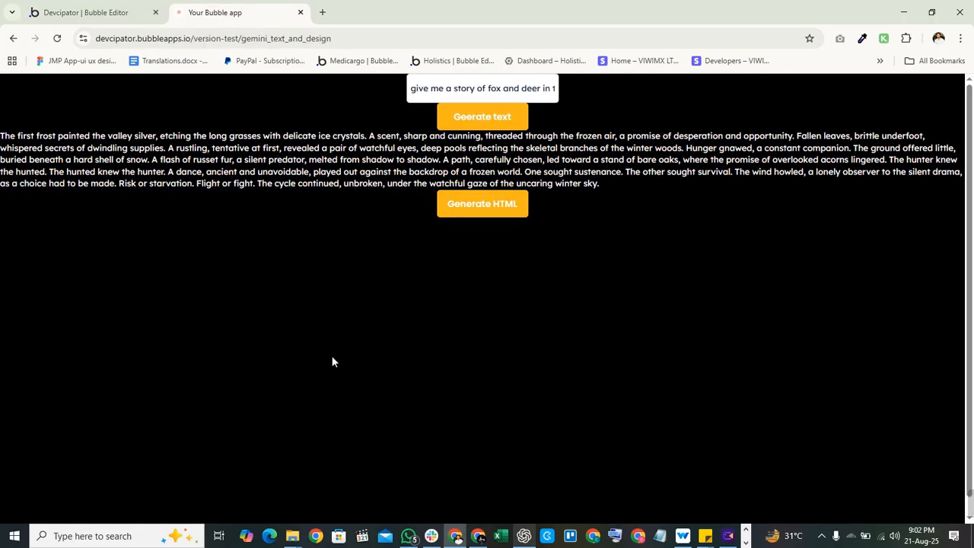
# In the Bubble editor, make the script and story body parameters of the API Connector's Design Response call non-private
pyautogui.click(91, 12)
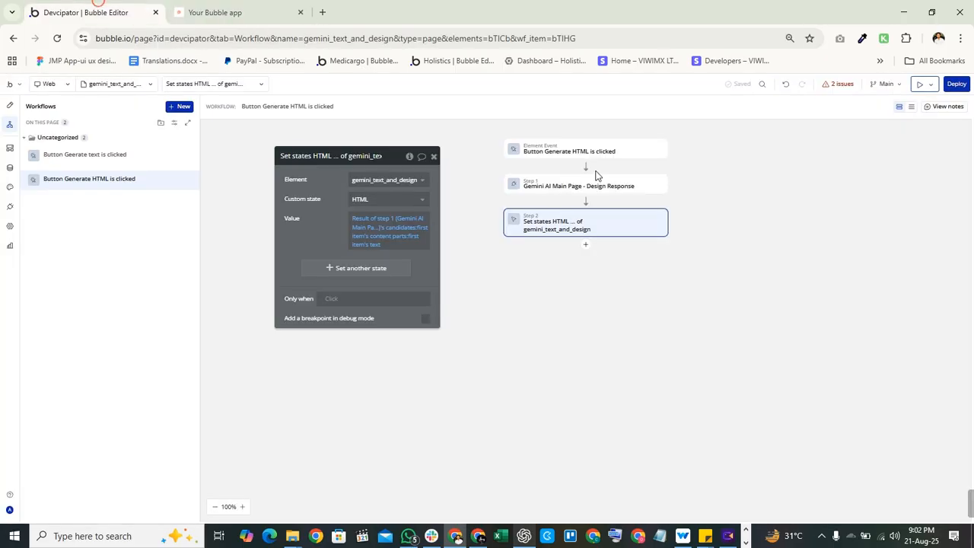
pyautogui.click(549, 186)
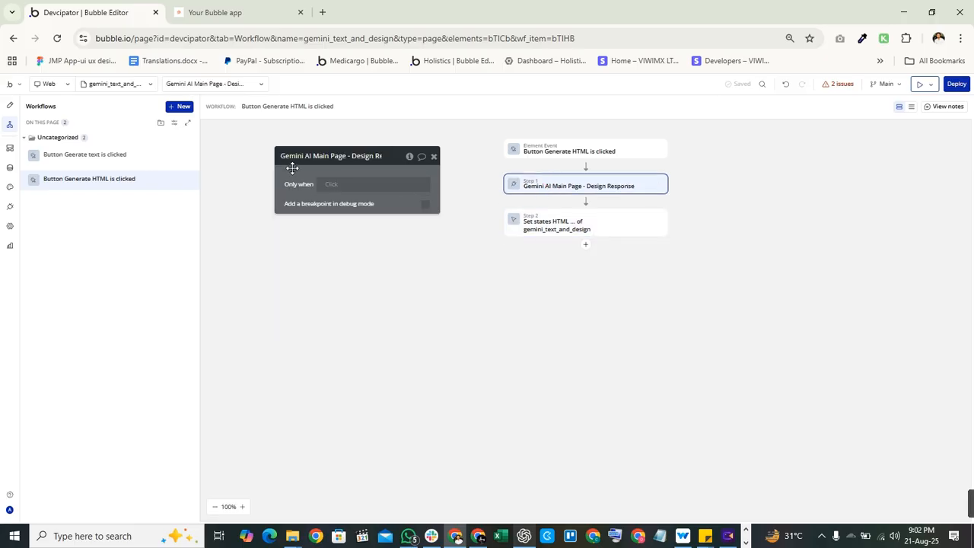
pyautogui.click(8, 212)
pyautogui.scroll(-3, 670, 297)
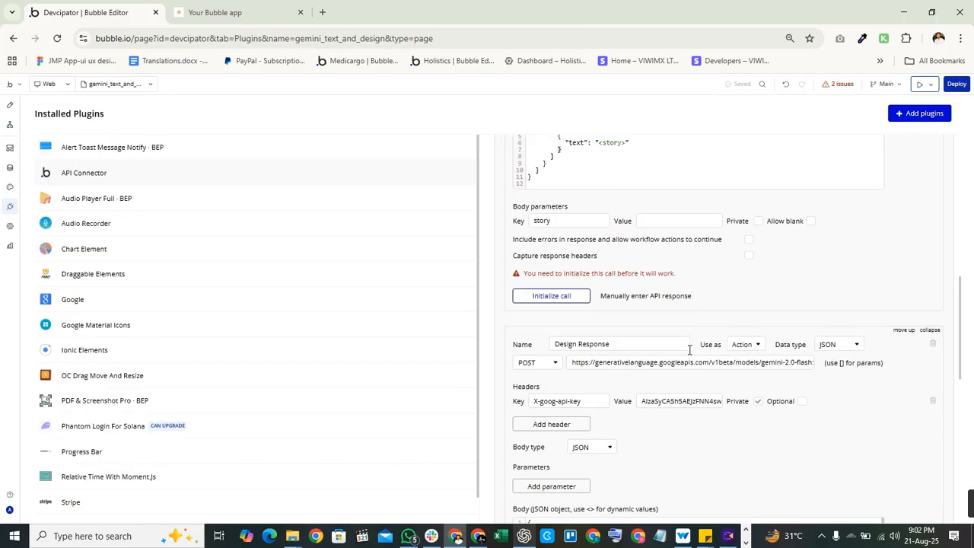
pyautogui.scroll(-3, 715, 332)
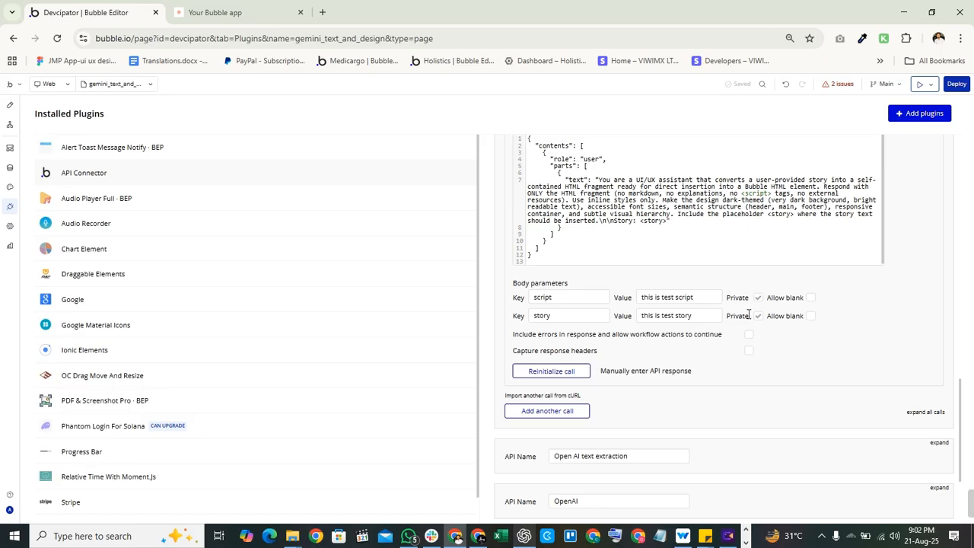
pyautogui.click(758, 297)
pyautogui.click(758, 318)
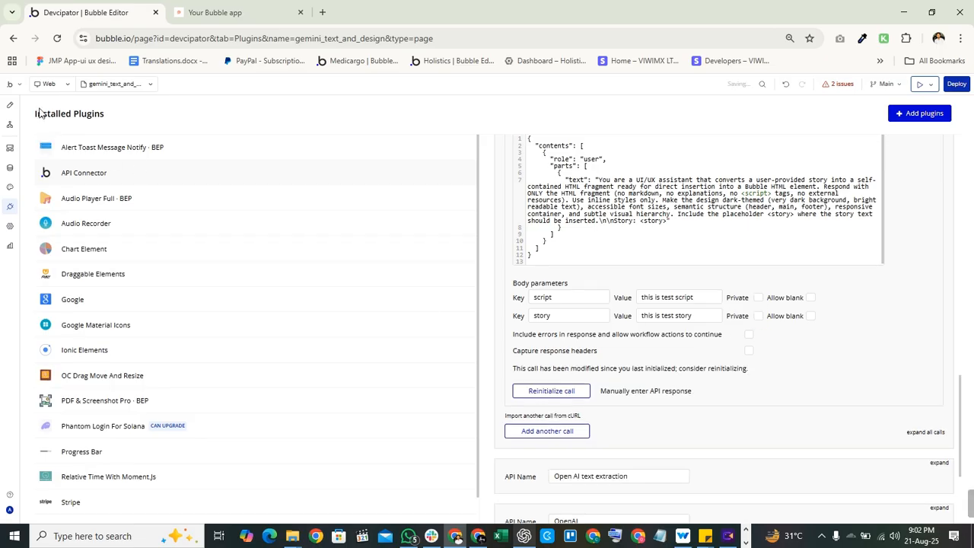
# Return to the page design, check the app preview, and open the Design Response action in the Generate HTML button's workflow
pyautogui.click(9, 104)
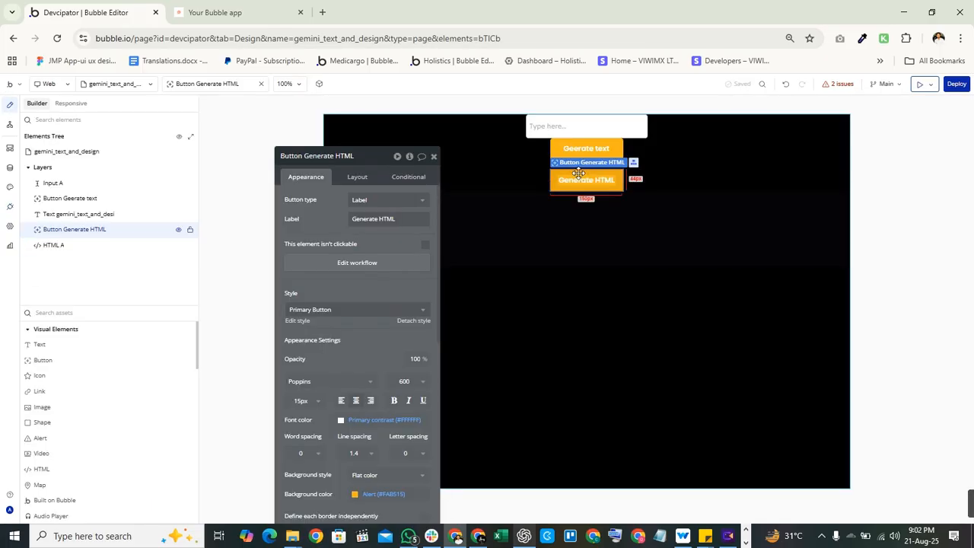
pyautogui.click(256, 13)
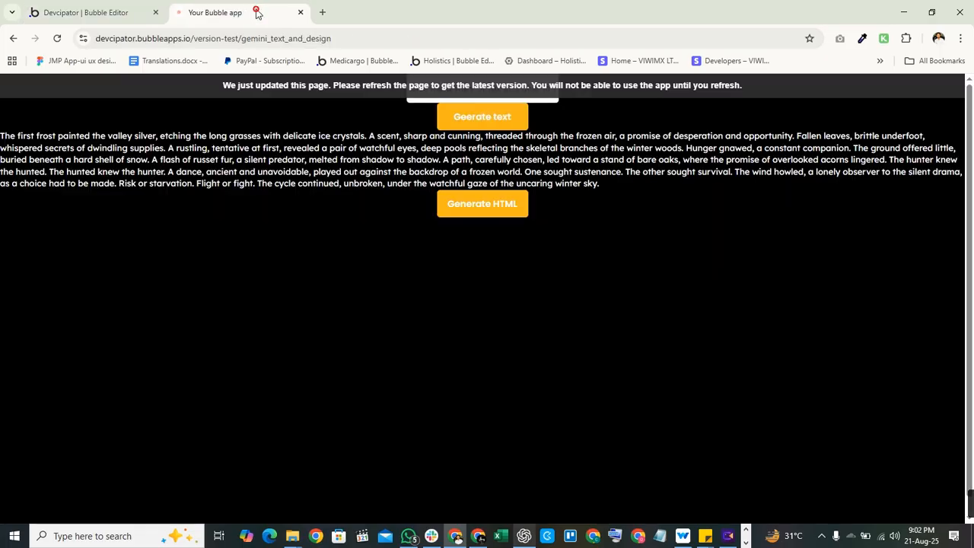
pyautogui.click(85, 13)
pyautogui.click(228, 13)
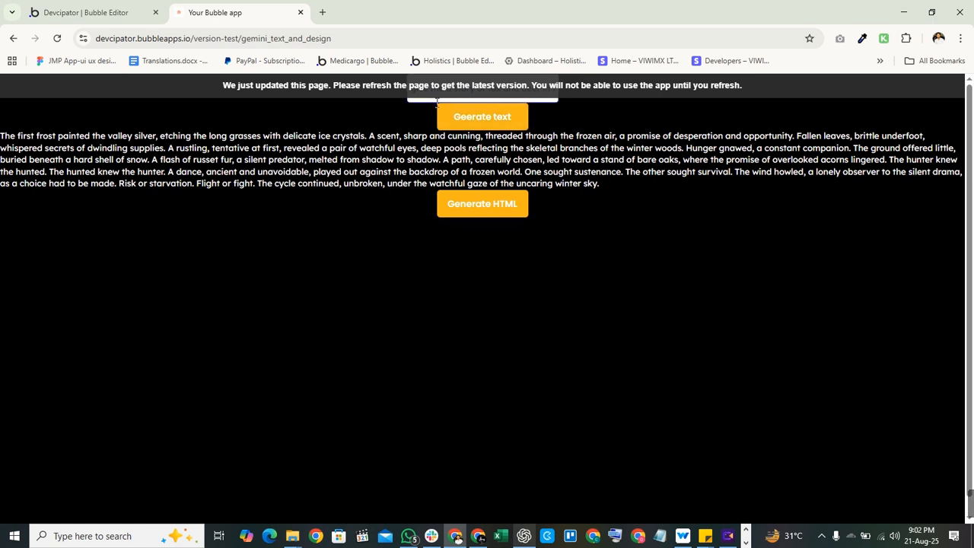
pyautogui.click(13, 12)
pyautogui.click(106, 101)
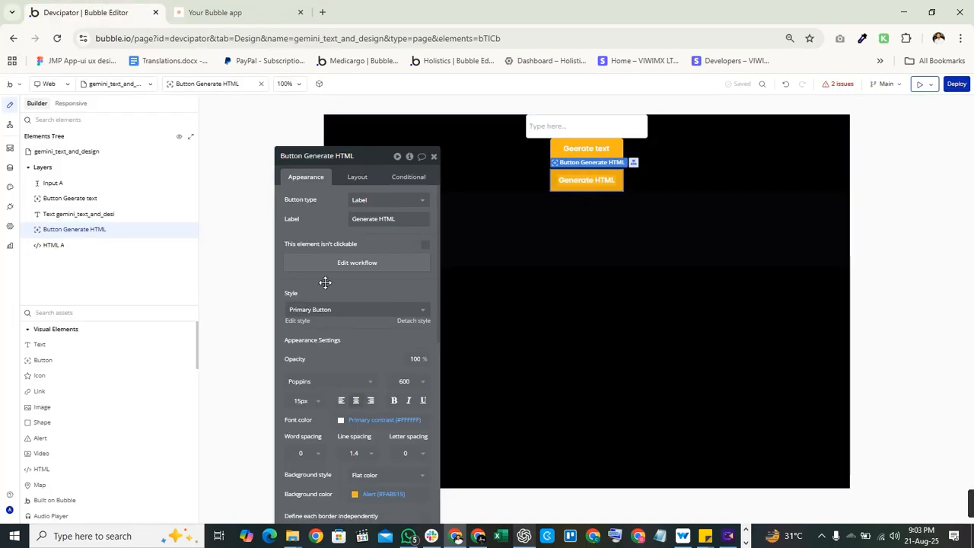
pyautogui.click(352, 264)
pyautogui.click(538, 186)
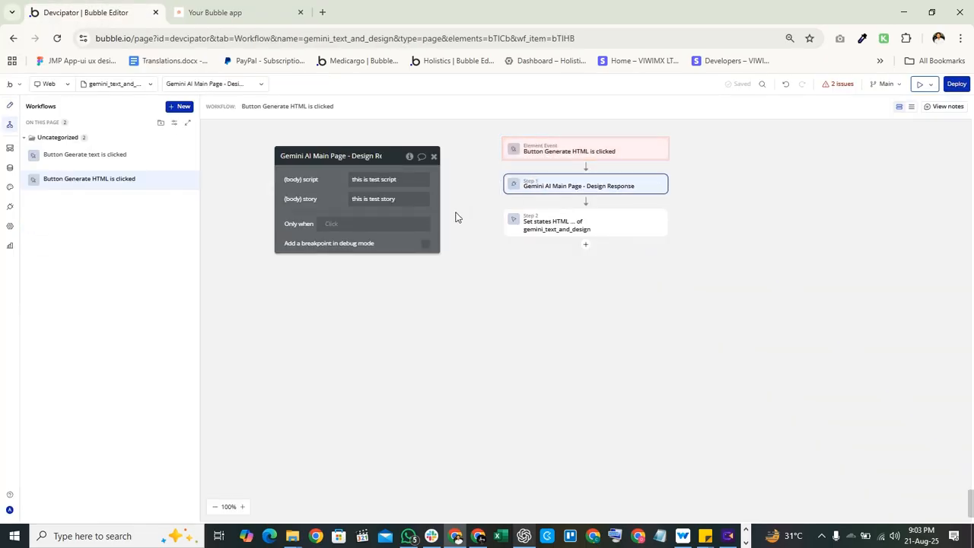
# Examine the script and story body values of the Design Response action
pyautogui.click(392, 200)
pyautogui.click(388, 181)
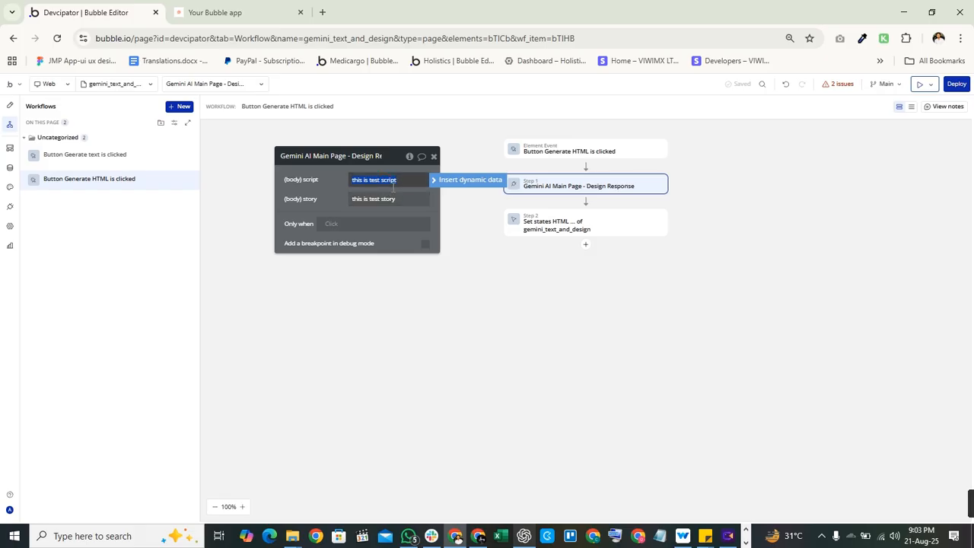
pyautogui.click(372, 200)
pyautogui.click(365, 180)
pyautogui.click(369, 206)
pyautogui.click(373, 181)
pyautogui.click(388, 178)
pyautogui.doubleClick(387, 178)
pyautogui.click(402, 184)
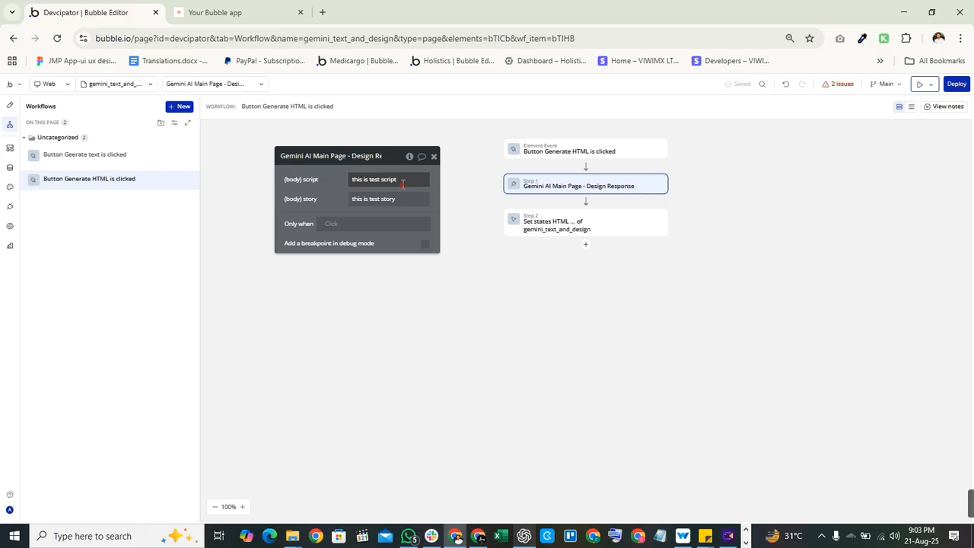
# Switch to the ChatGPT chat about the Gemini JSON and send "it has 2 parts , script and story ,make it only one"
pyautogui.click(524, 536)
pyautogui.click(525, 536)
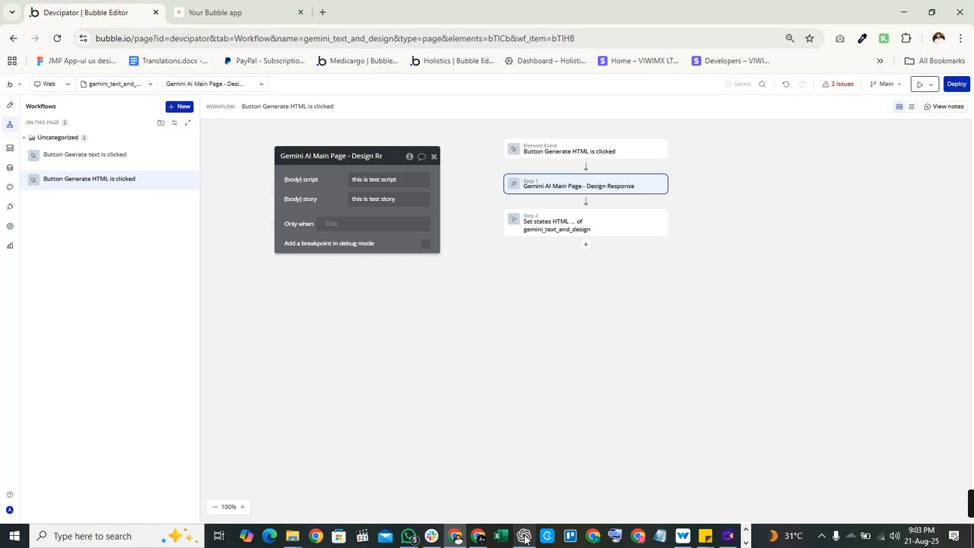
pyautogui.click(524, 536)
pyautogui.scroll(-5, 495, 423)
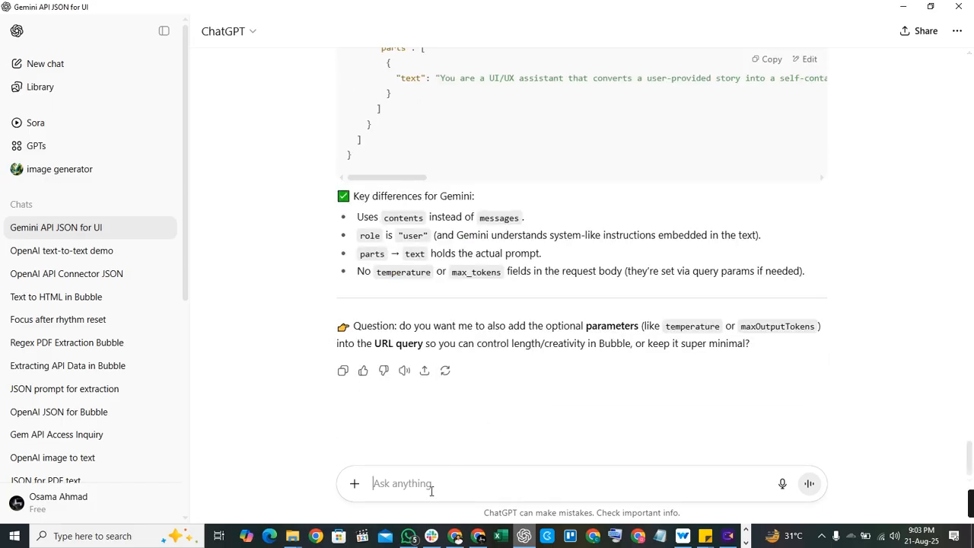
pyautogui.write('it has 2 parts, script and')
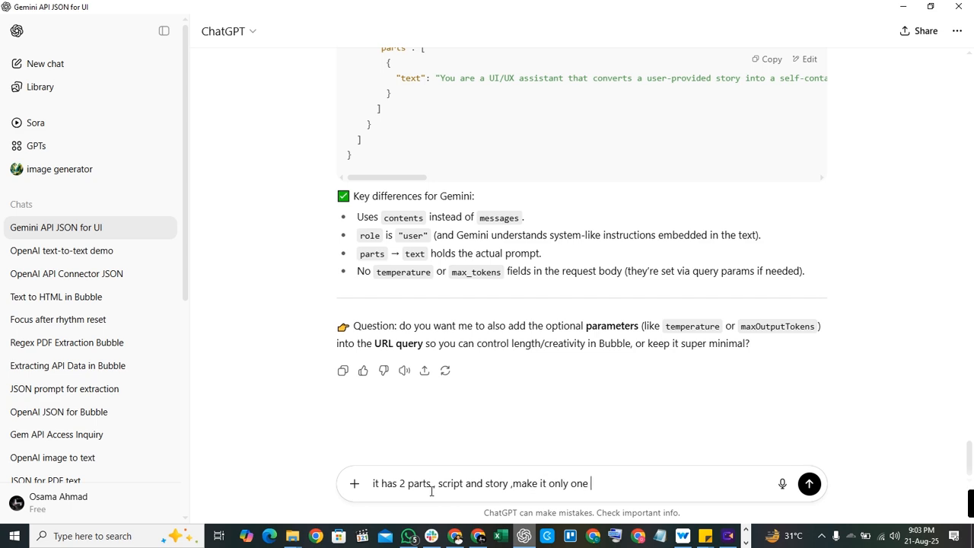
pyautogui.write('story ,make it only one')
pyautogui.press('Return')
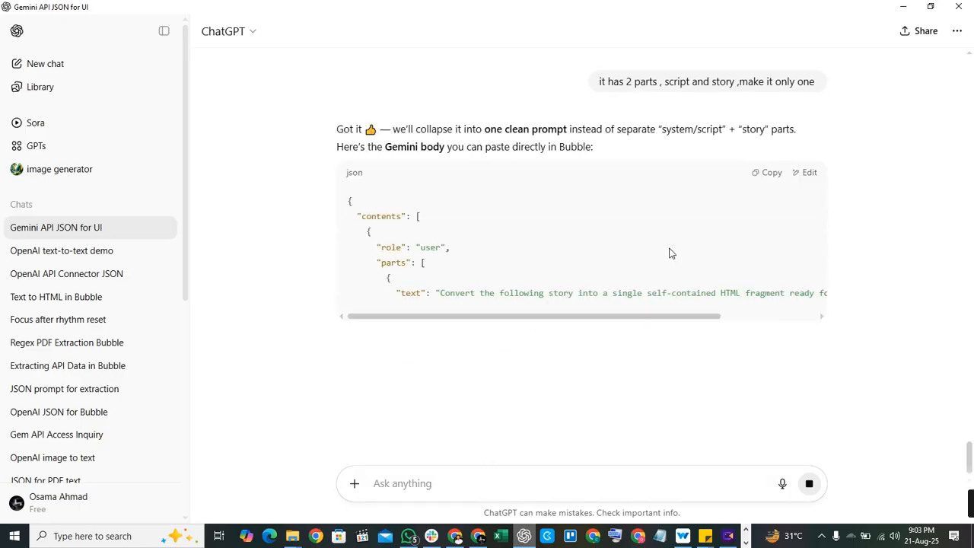
# Copy ChatGPT's single-prompt JSON and replace the JSON body of Bubble's Design Response call with it
pyautogui.click(767, 176)
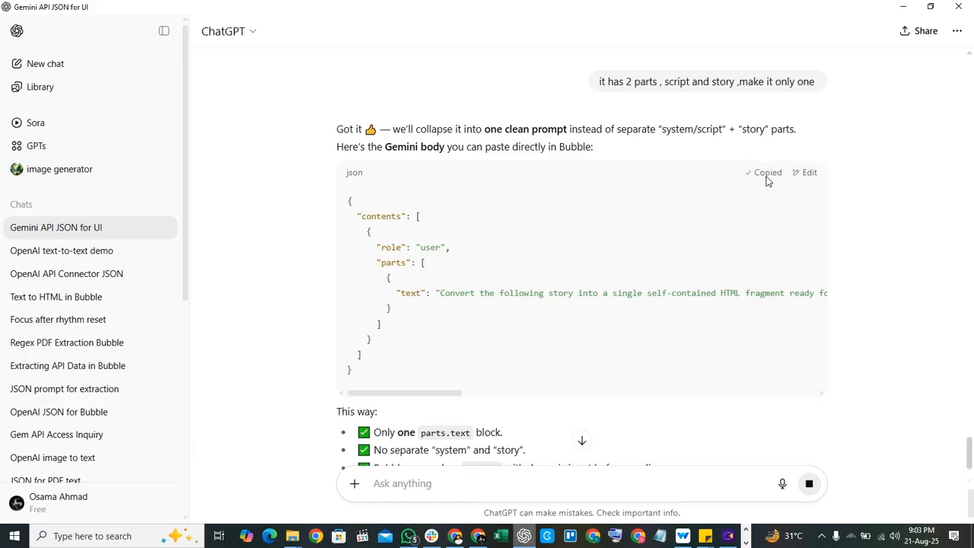
pyautogui.hotkey('alt', 'Tab')
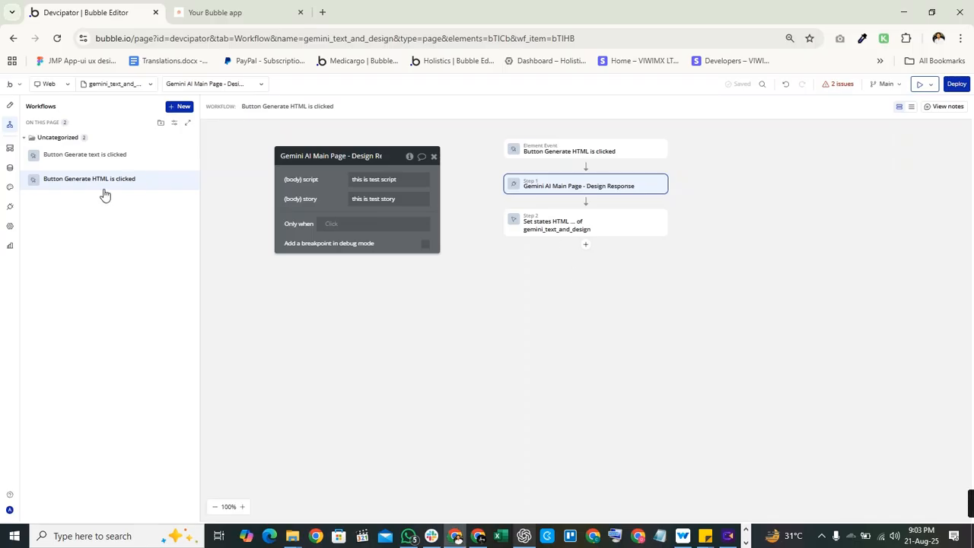
pyautogui.click(10, 167)
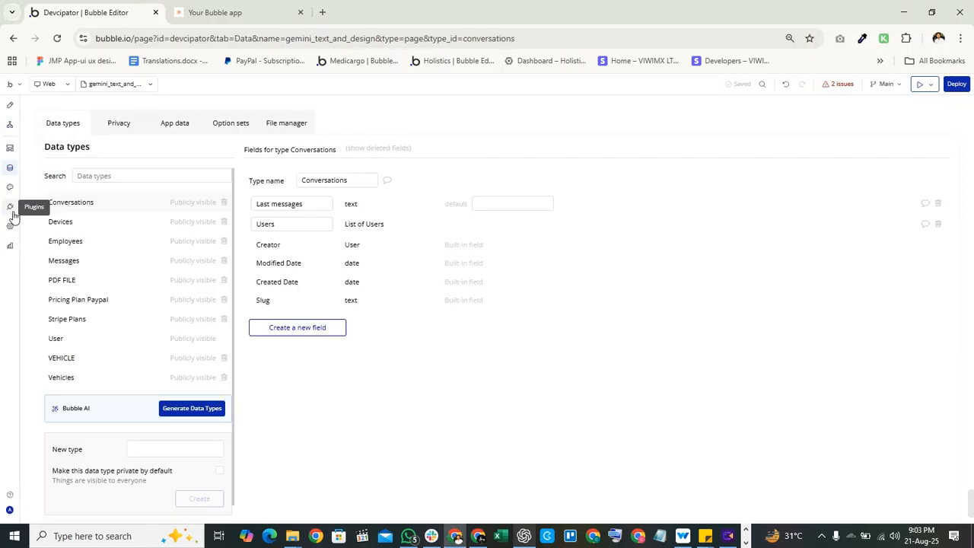
pyautogui.click(10, 208)
pyautogui.click(637, 232)
pyautogui.hotkey('ctrl', 'a')
pyautogui.hotkey('ctrl', 'v')
pyautogui.click(788, 341)
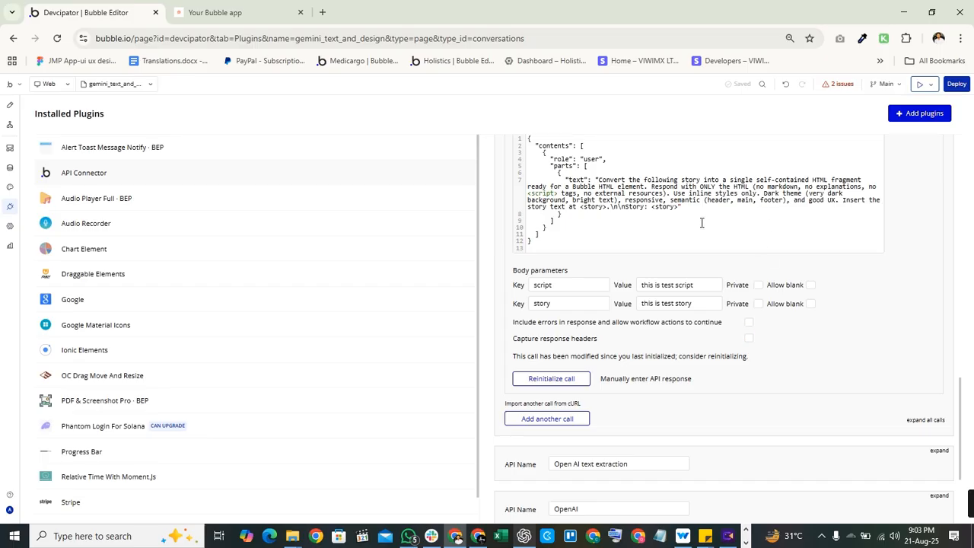
# Check the two <story> placeholders in the Design Response request body
pyautogui.doubleClick(594, 207)
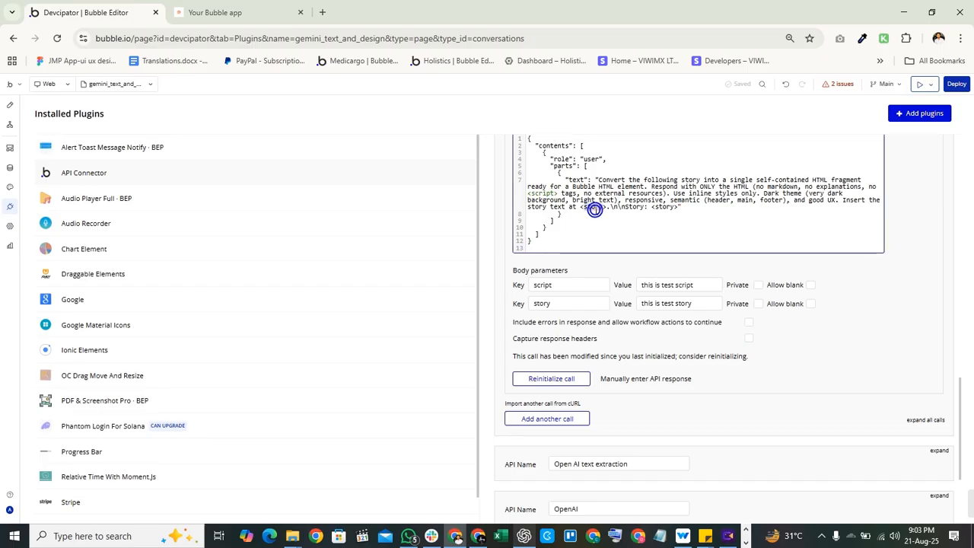
pyautogui.doubleClick(663, 206)
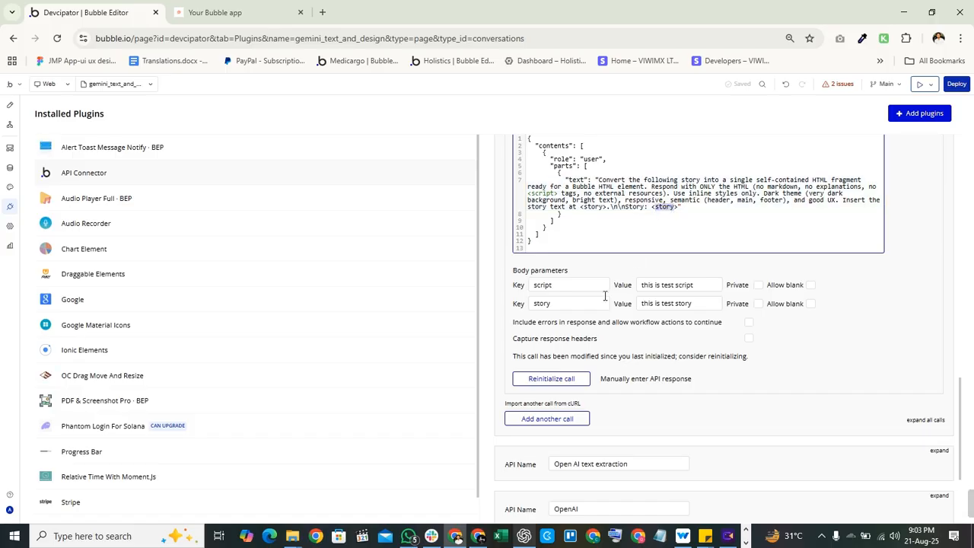
pyautogui.scroll(2, 591, 286)
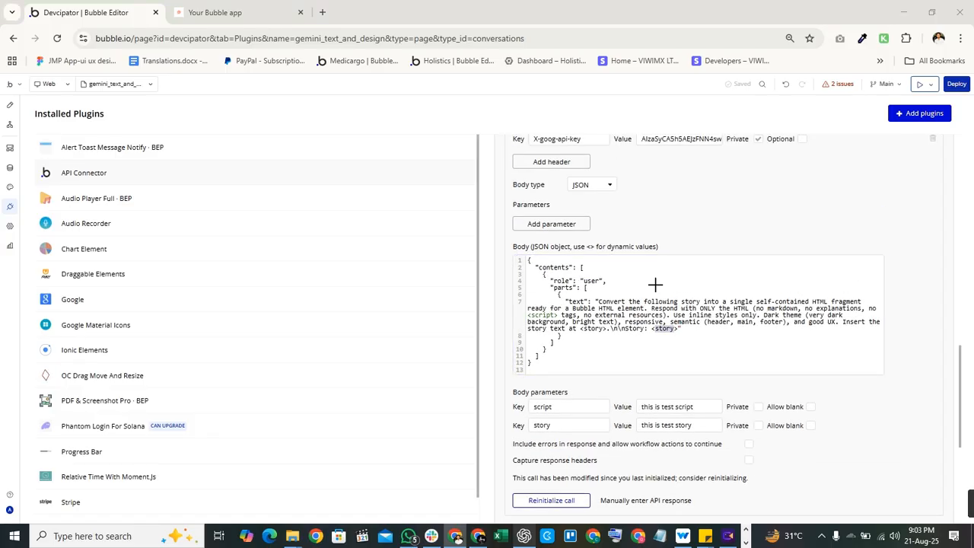
# Back in ChatGPT, send "just give me only one placeholder for bubble that is <story> and nothing else"
pyautogui.hotkey('alt', 'Tab')
pyautogui.hotkey('alt', 'Tab')
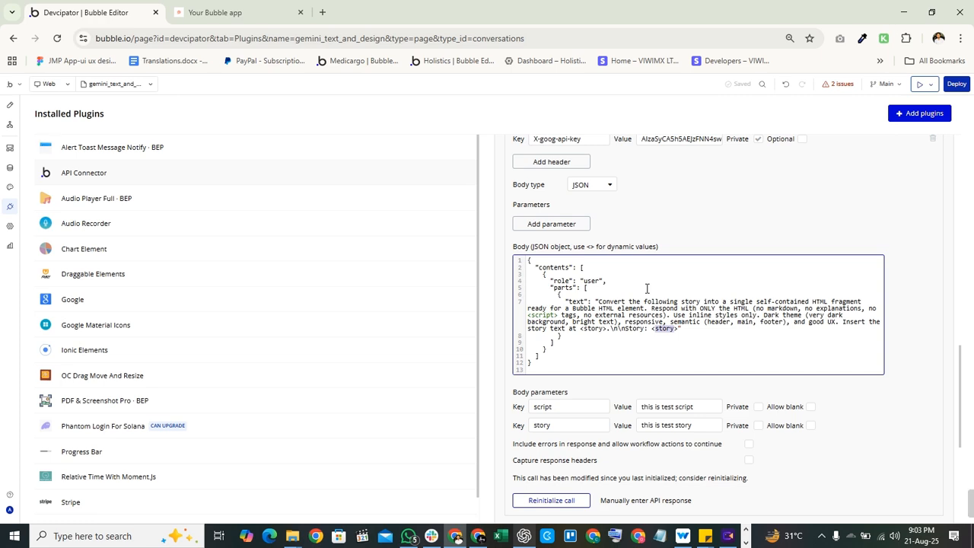
pyautogui.hotkey('alt', 'Tab')
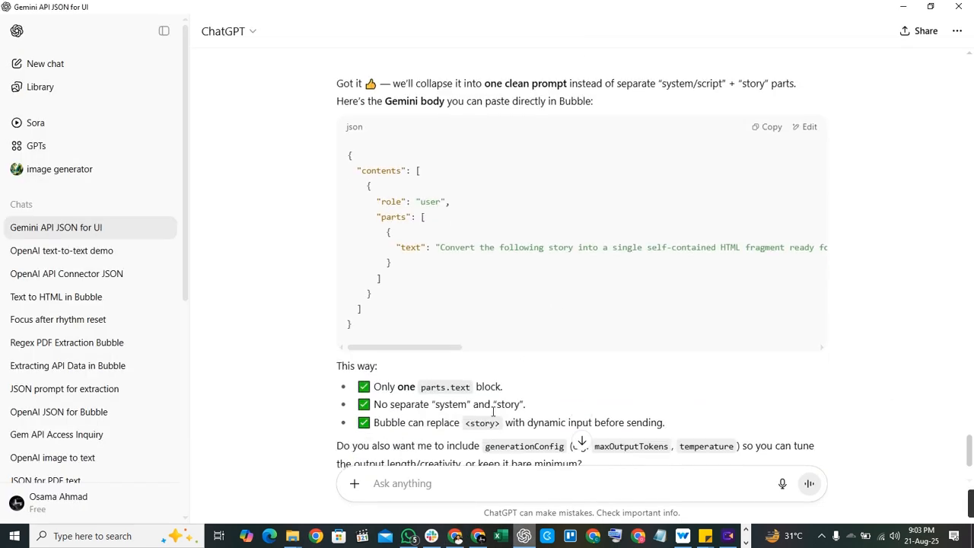
pyautogui.scroll(-2, 472, 426)
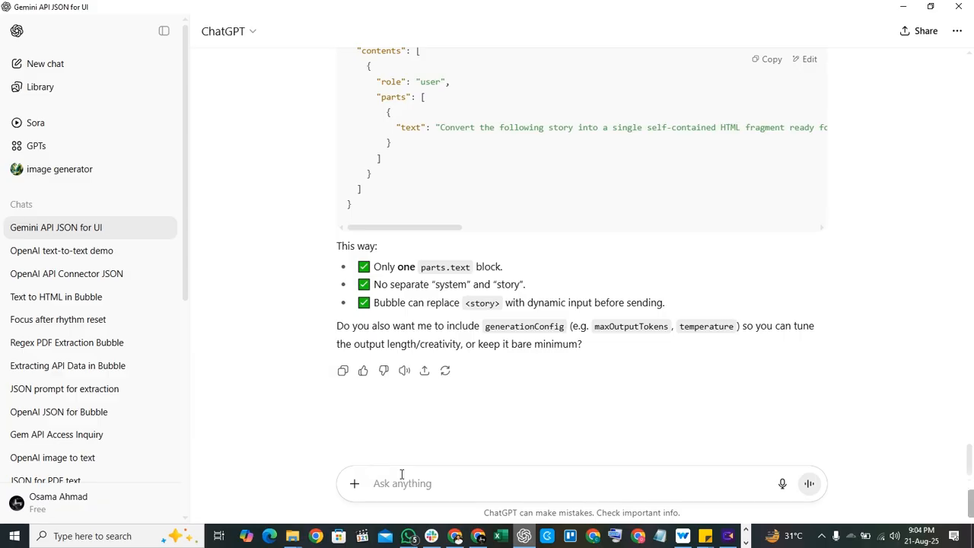
pyautogui.write('just give me only one placeholder for bubble that is')
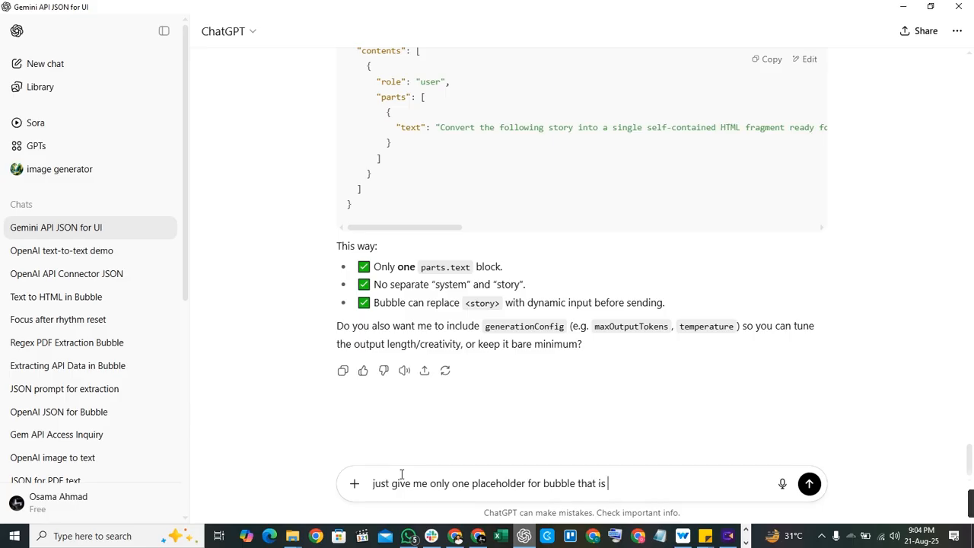
pyautogui.write('<stor')
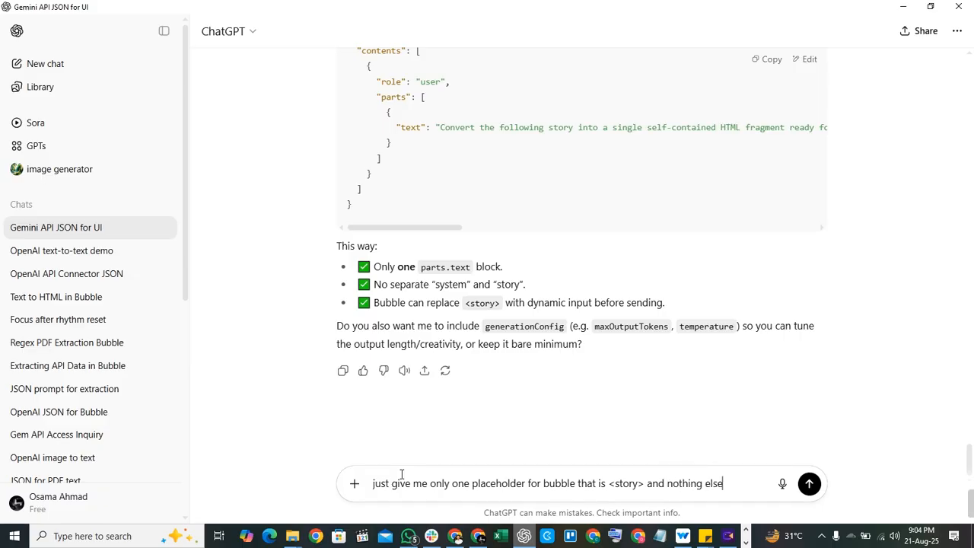
pyautogui.write('y> and nothing else')
pyautogui.press('Return')
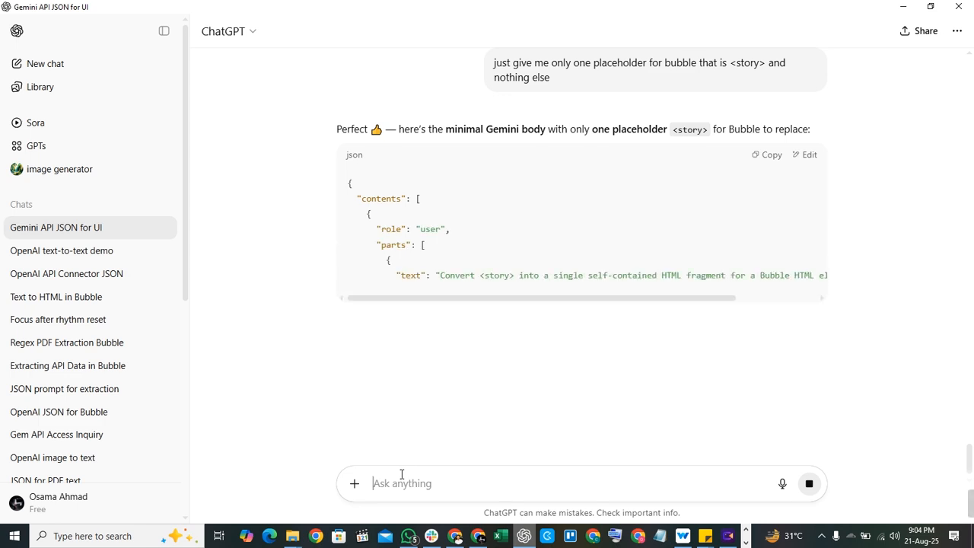
# Copy the minimal one-placeholder JSON from ChatGPT and paste it over the Design Response call's body in Bubble
pyautogui.scroll(-1, 674, 224)
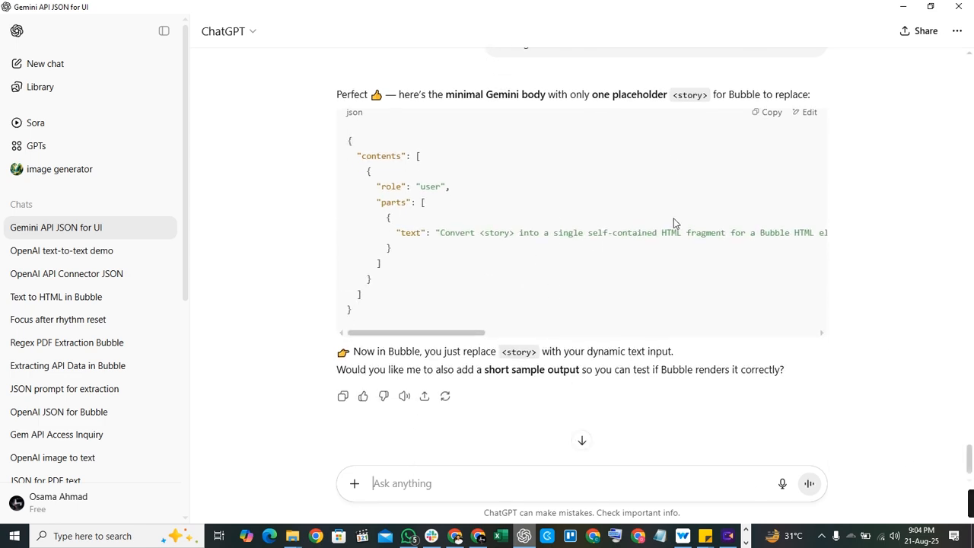
pyautogui.click(766, 87)
pyautogui.hotkey('alt', 'Tab')
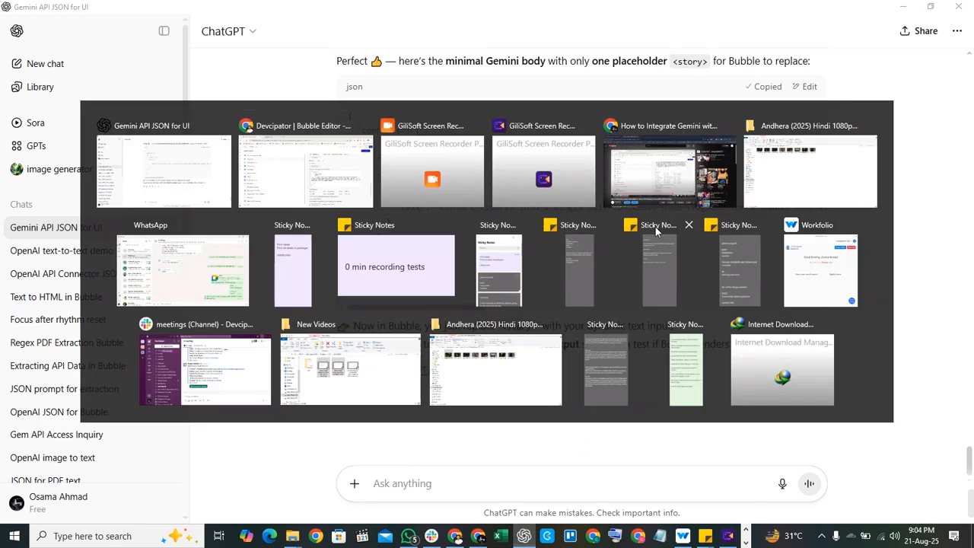
pyautogui.click(669, 343)
pyautogui.hotkey('ctrl', 'a')
pyautogui.hotkey('ctrl', 'v')
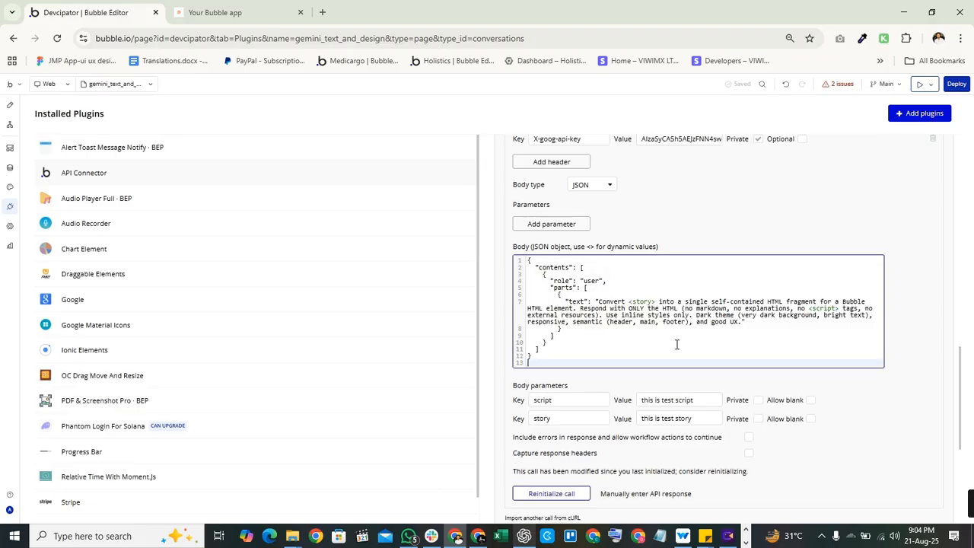
# Compare the <story> and <script> tags in the Design Response body with the body parameters below it
pyautogui.click(697, 420)
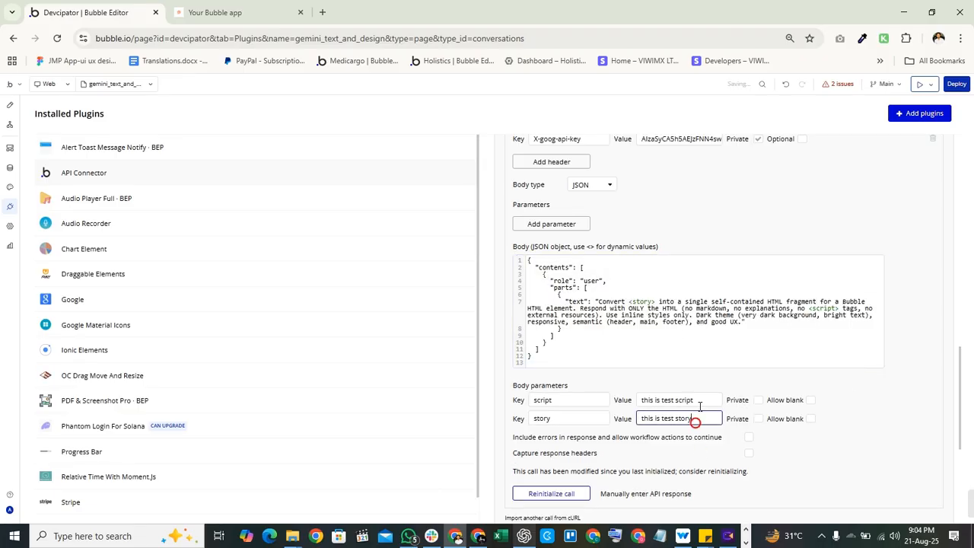
pyautogui.click(649, 293)
pyautogui.doubleClick(641, 302)
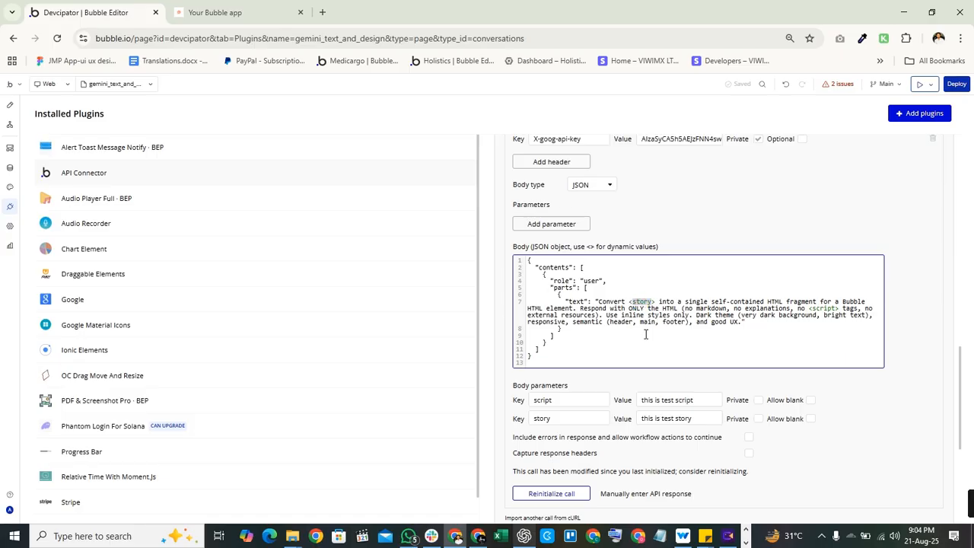
pyautogui.doubleClick(823, 309)
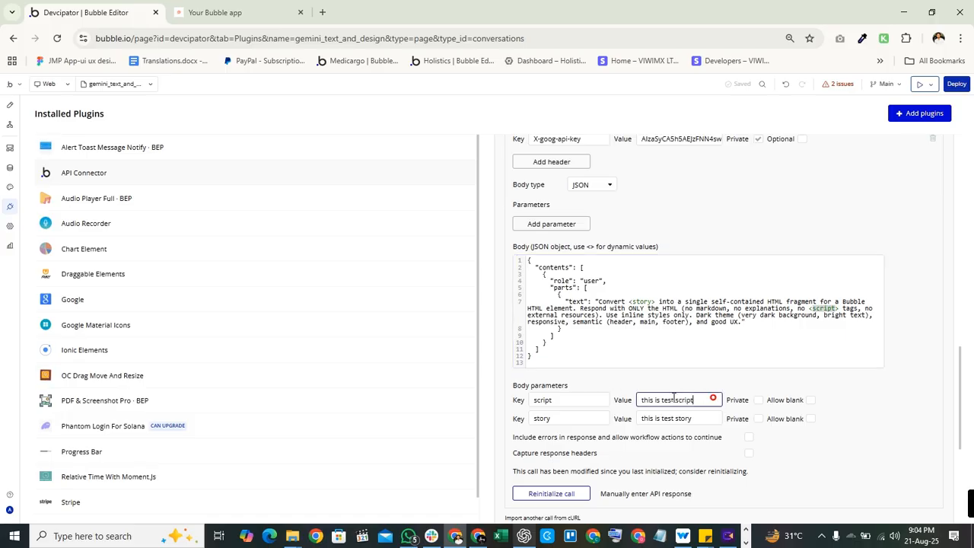
# Set the script body parameter's value to <script> in the Design Response call
pyautogui.moveTo(713, 398); pyautogui.dragTo(605, 390)
pyautogui.write('<>')
pyautogui.tripleClick(694, 418)
pyautogui.doubleClick(559, 420)
pyautogui.click(694, 418)
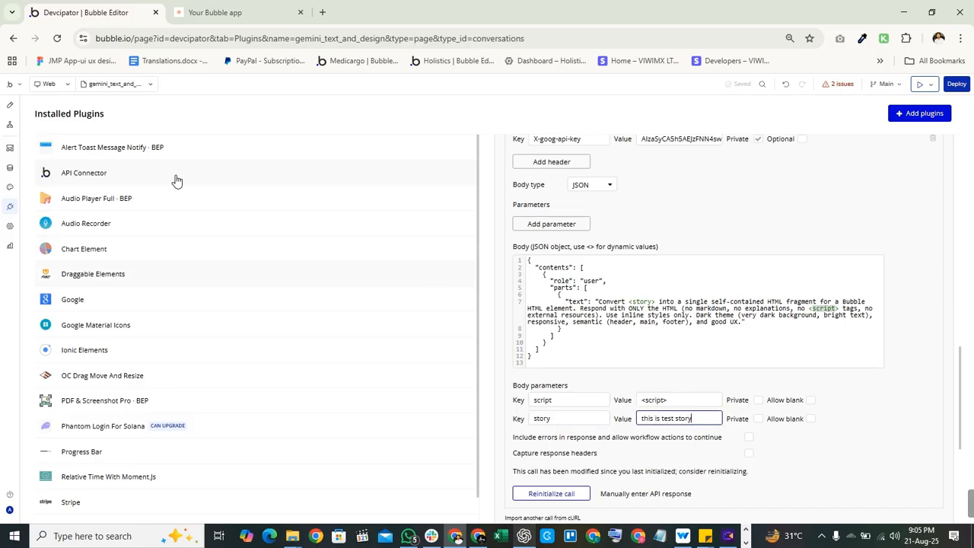
# In the Generate HTML button's workflow, set the Design Response action's story parameter to gemini_text_and_design's text
pyautogui.click(9, 105)
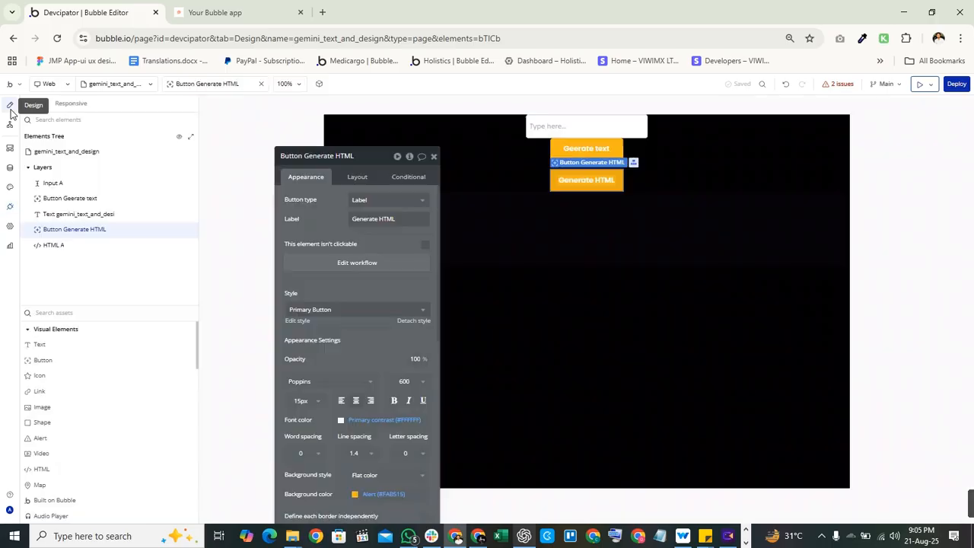
pyautogui.click(373, 262)
pyautogui.click(604, 191)
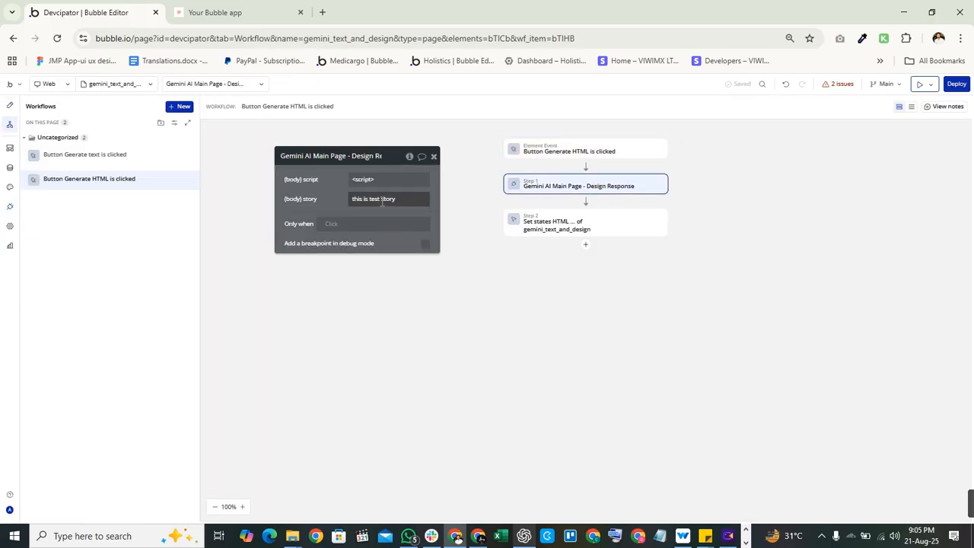
pyautogui.click(382, 200)
pyautogui.click(460, 199)
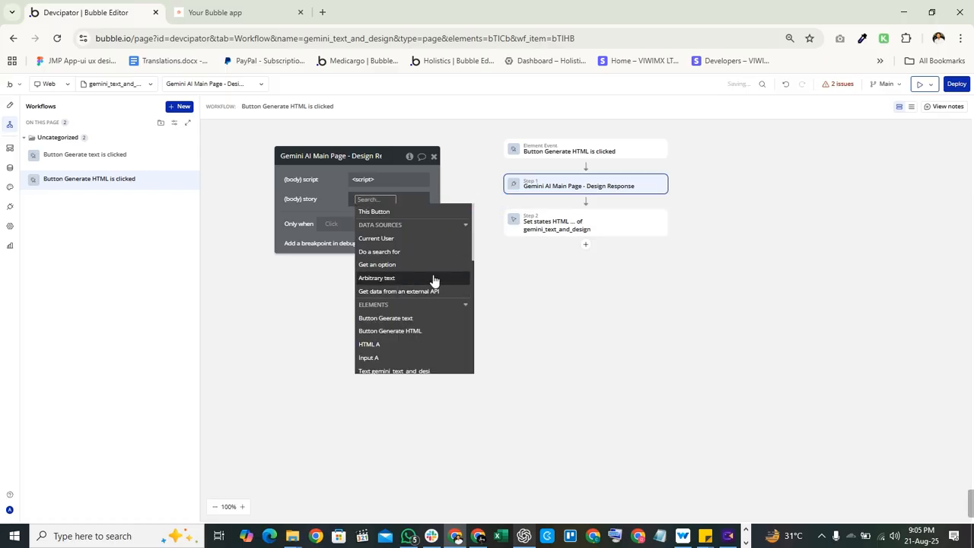
pyautogui.write('gem')
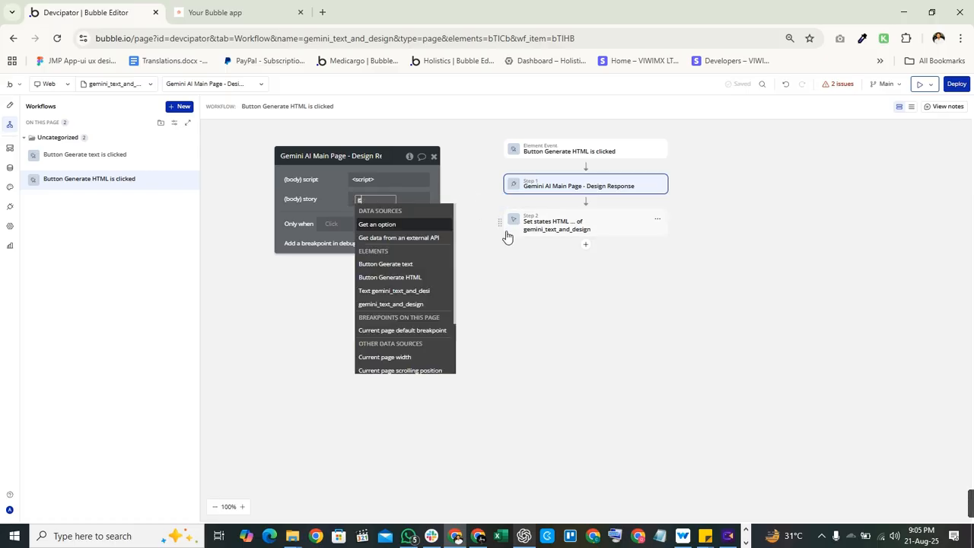
pyautogui.press('Down')
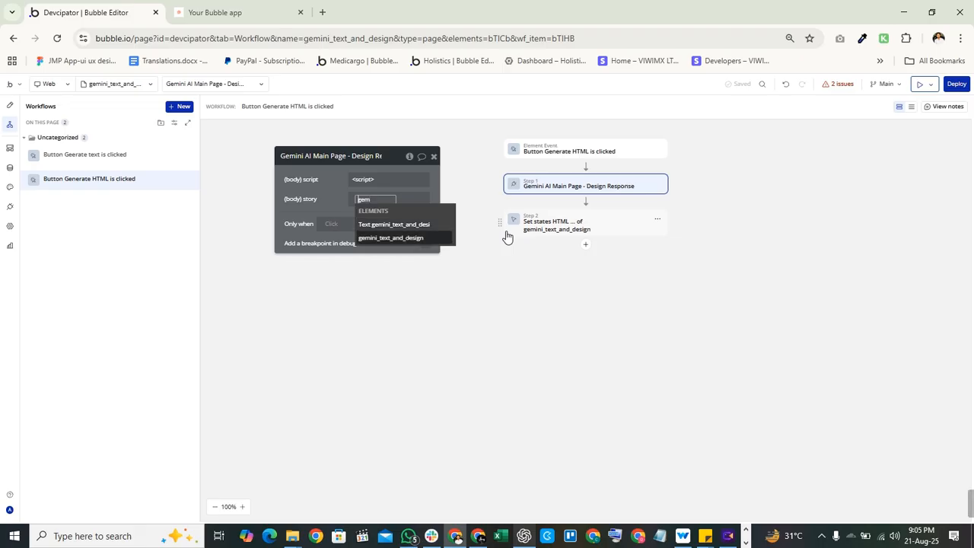
pyautogui.press('Return')
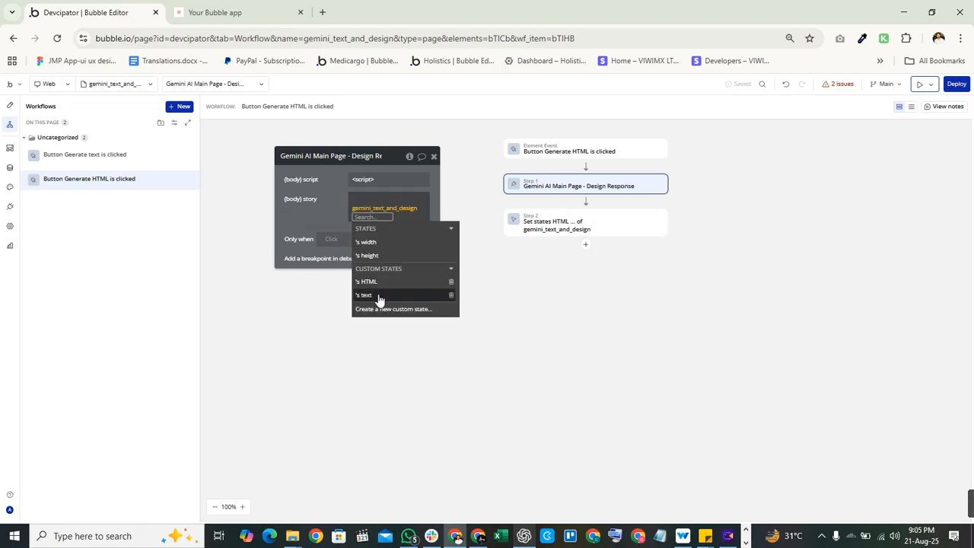
pyautogui.click(381, 295)
pyautogui.click(358, 213)
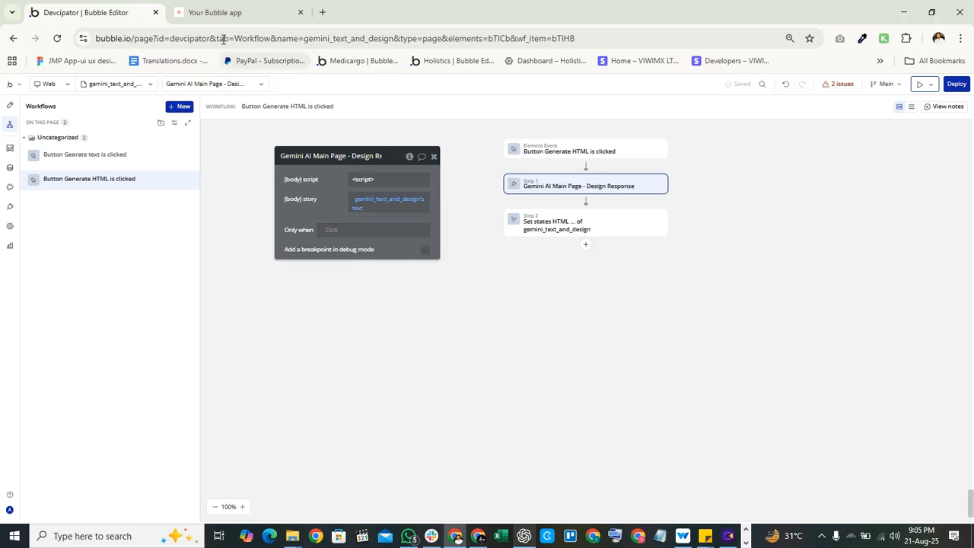
# Reinitialize the Design Response call in the API Connector and save its returned values
pyautogui.click(10, 206)
pyautogui.scroll(-2, 569, 378)
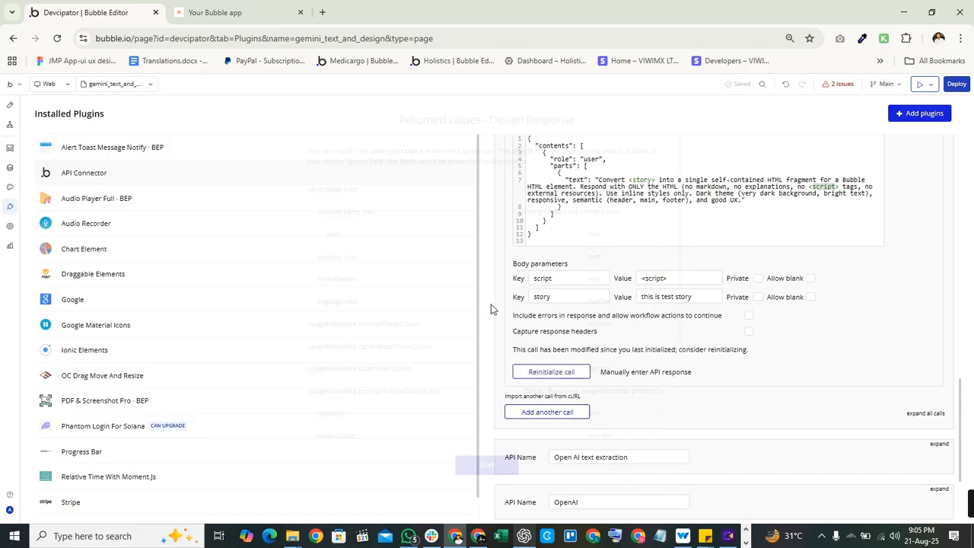
pyautogui.click(484, 465)
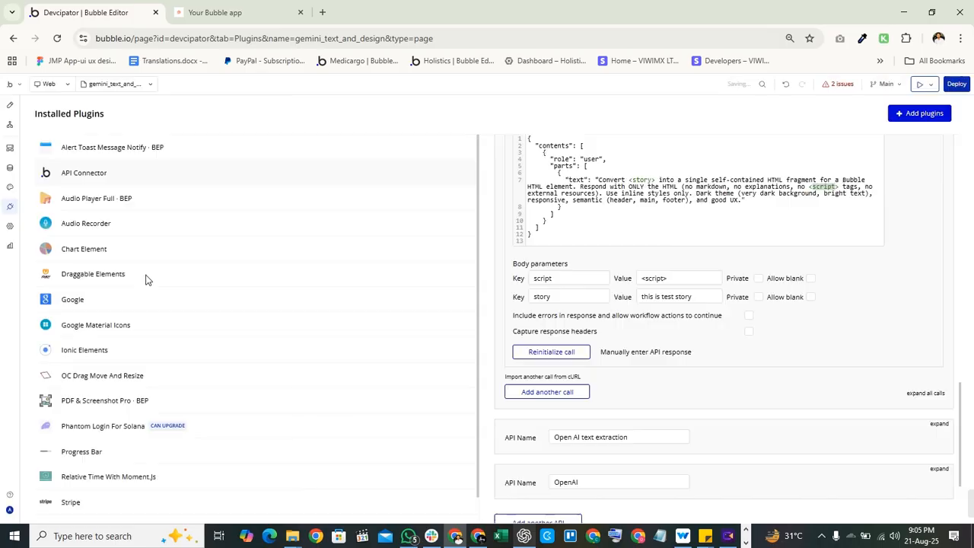
# Refresh the app preview, paste the fox and deer story prompt into the input, and generate the story text
pyautogui.click(182, 11)
pyautogui.click(452, 87)
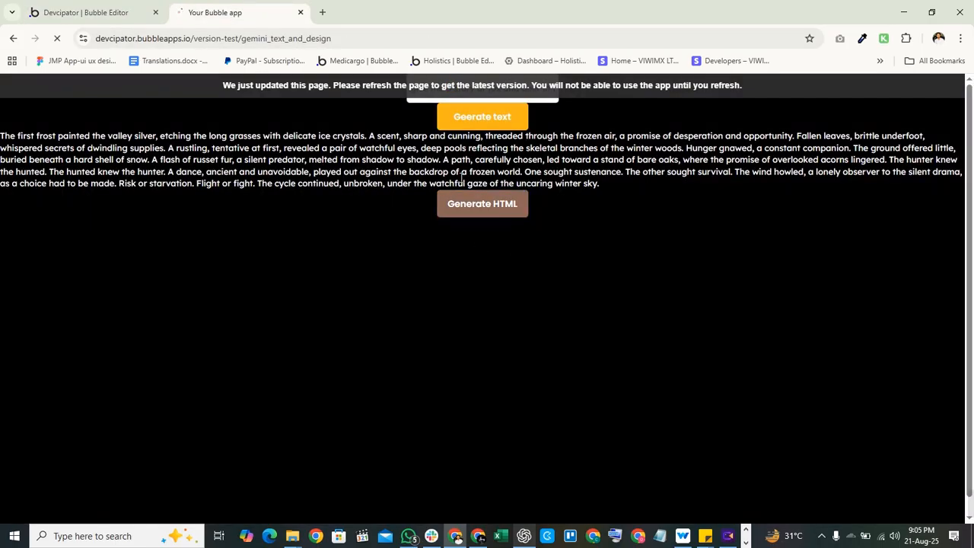
pyautogui.click(428, 88)
pyautogui.press('super+v')
pyautogui.click(467, 221)
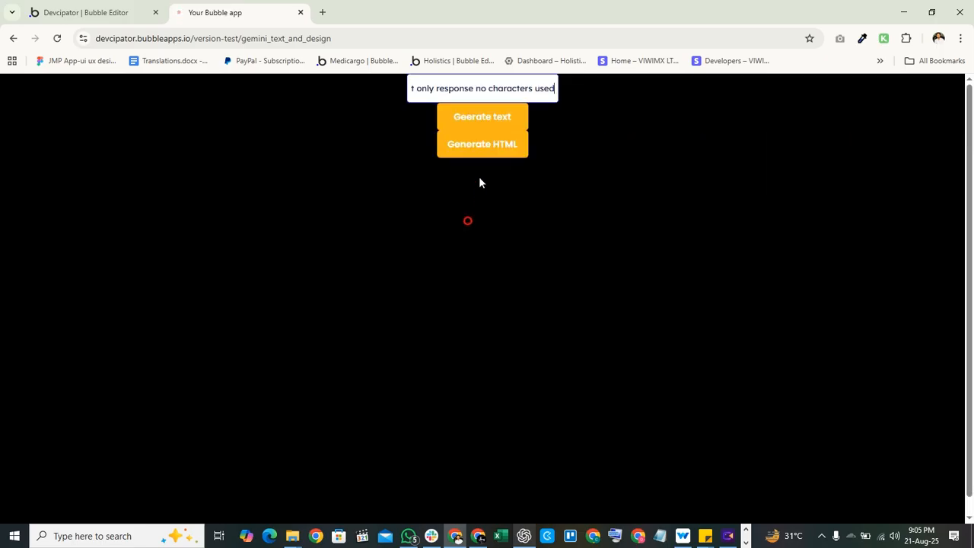
pyautogui.click(490, 116)
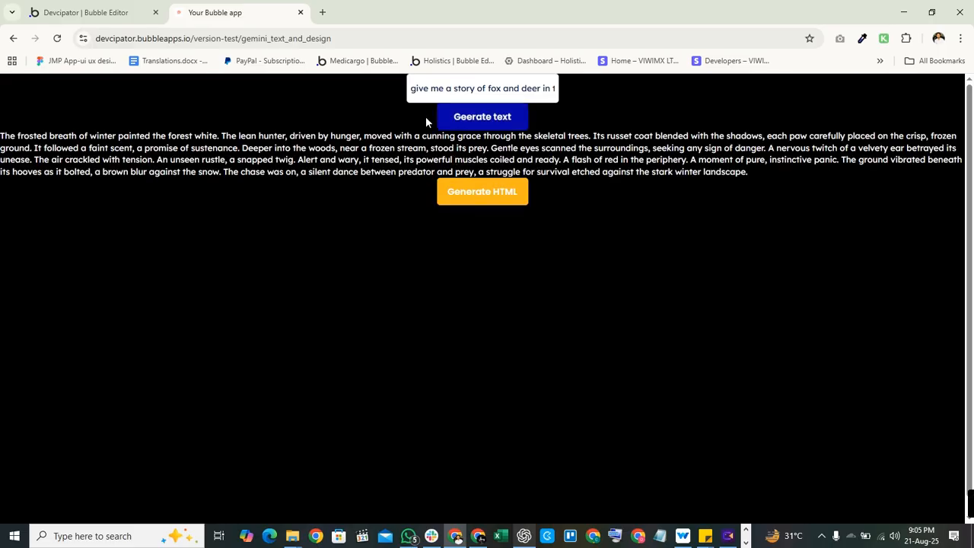
# Generate the HTML from the story and highlight its body text to check readability against the dark background
pyautogui.click(474, 196)
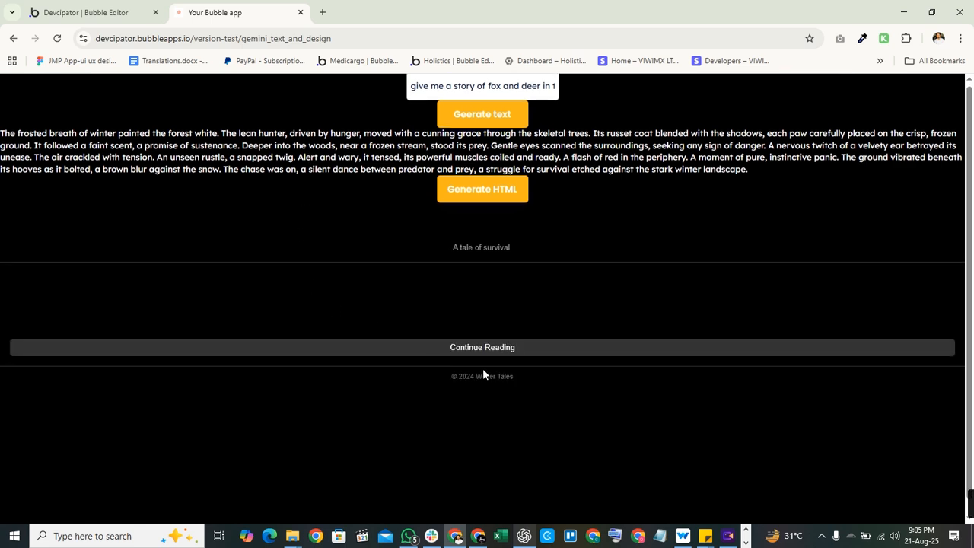
pyautogui.scroll(-1, 481, 343)
pyautogui.moveTo(137, 262); pyautogui.dragTo(524, 313)
pyautogui.click(896, 293)
pyautogui.moveTo(837, 311); pyautogui.dragTo(6, 265)
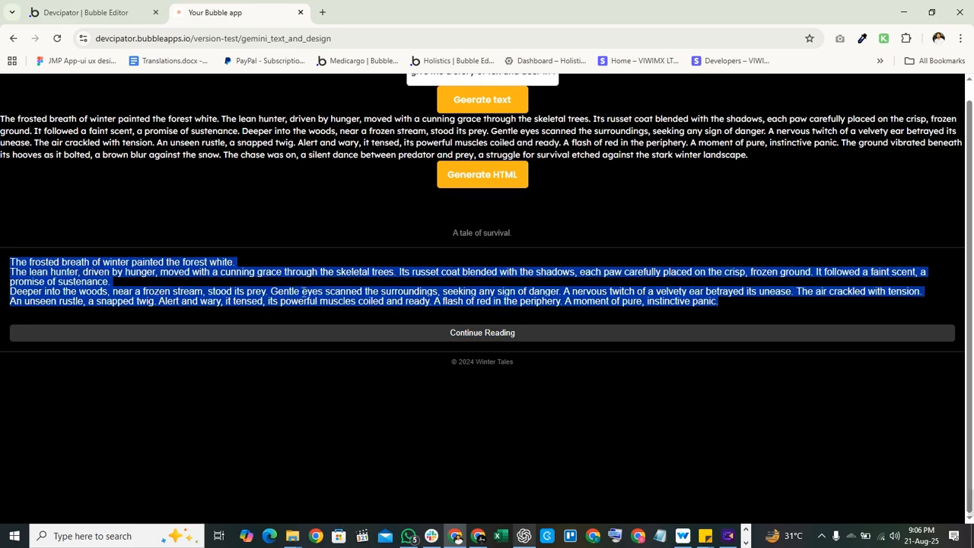
pyautogui.click(316, 314)
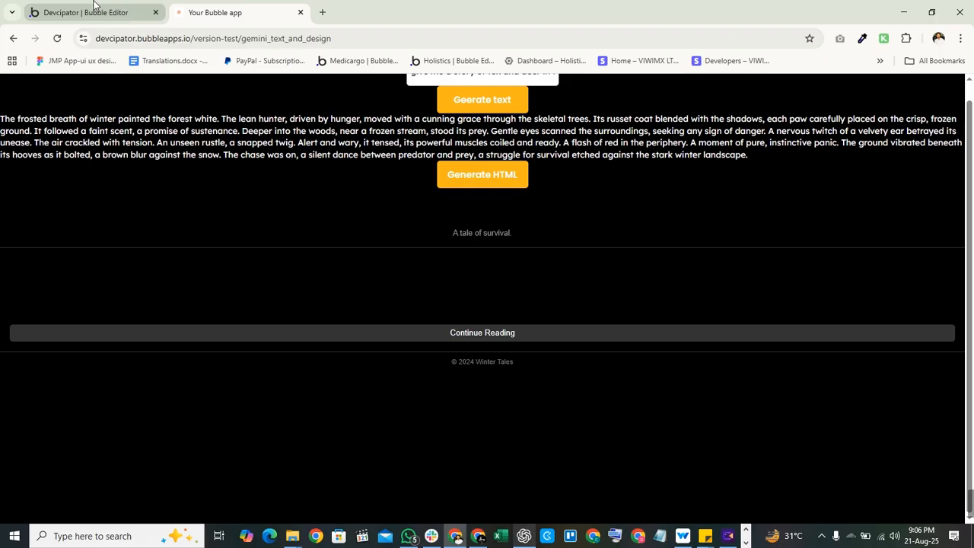
# Ask ChatGPT for brighter text, a bright purple heading saying story, and multiple boxes with background color for each section of the story
pyautogui.click(431, 535)
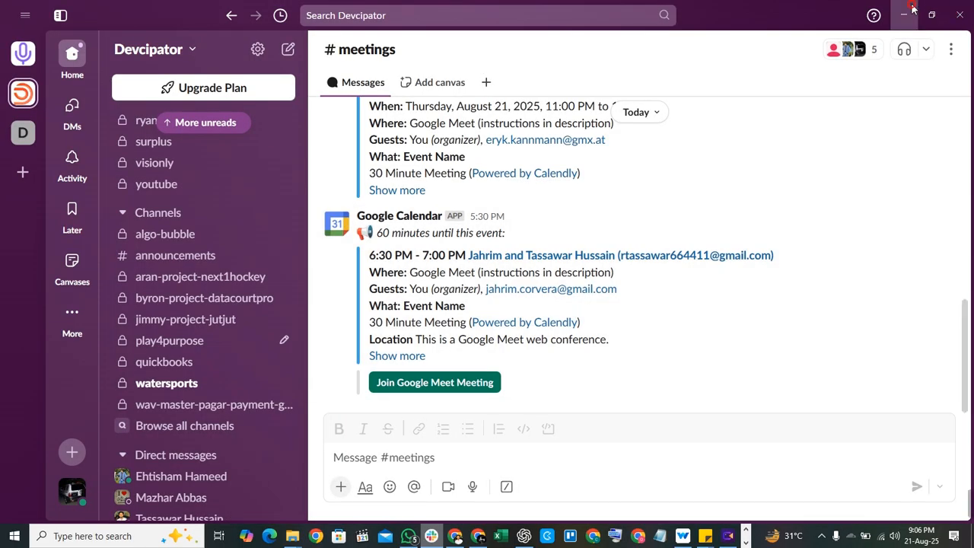
pyautogui.click(904, 10)
pyautogui.click(525, 535)
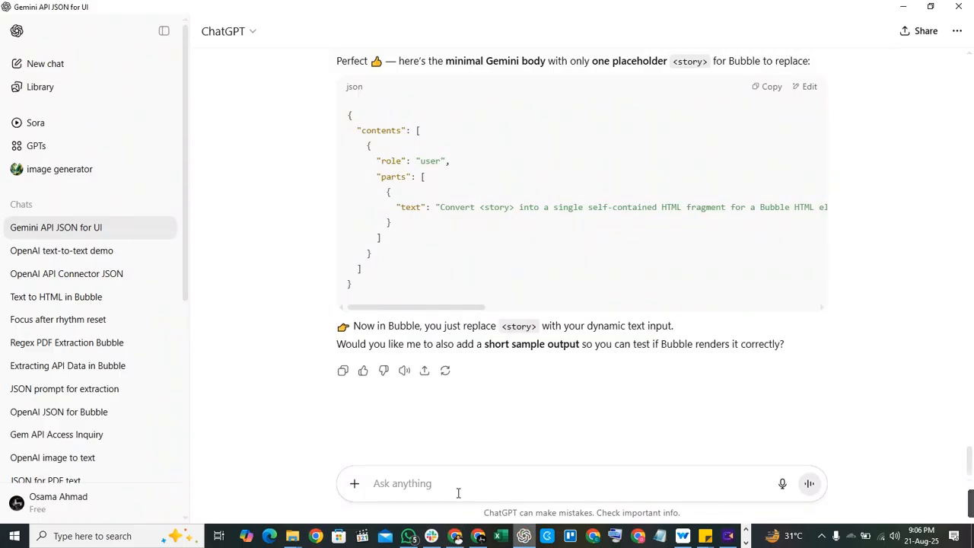
pyautogui.write('give me brighter text , and')
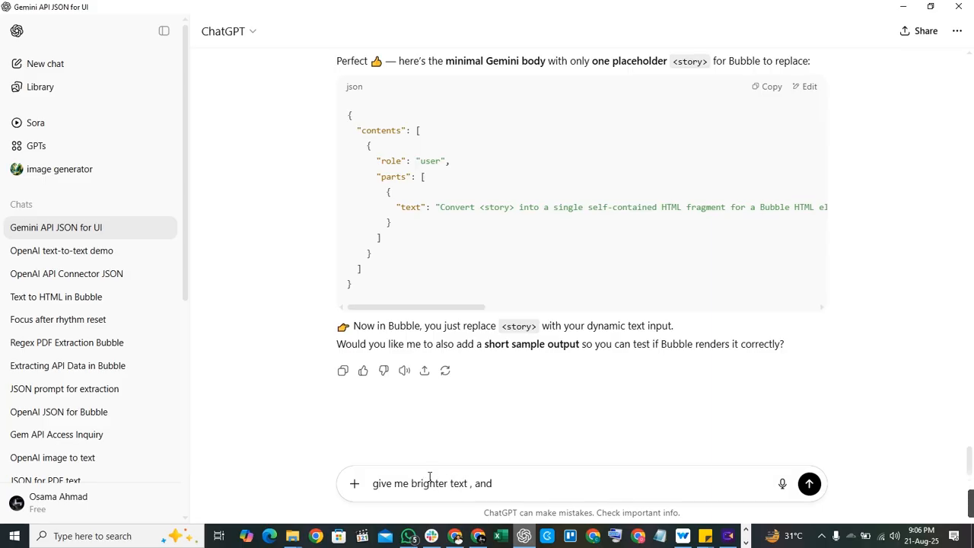
pyautogui.write('ng saying story with bright purple color , and giv')
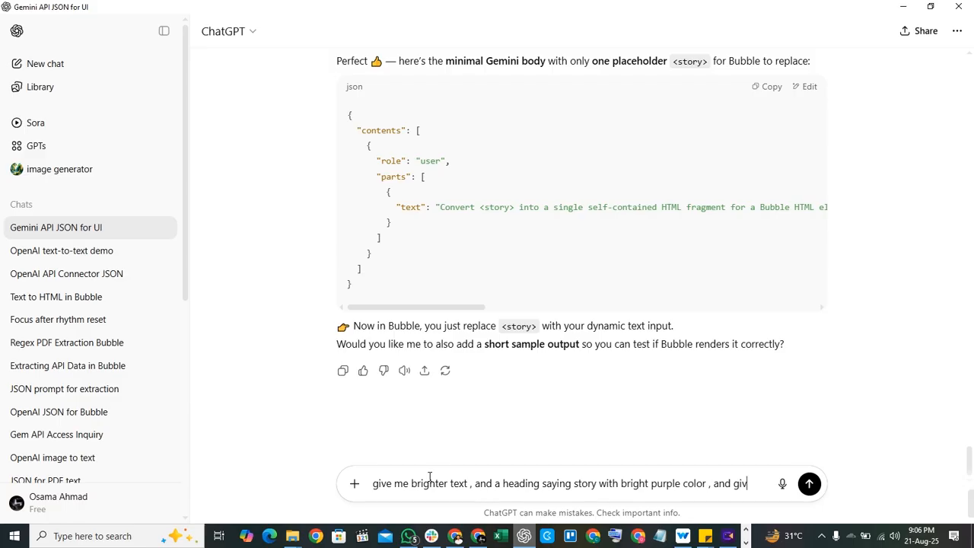
pyautogui.write('e multiple boxes')
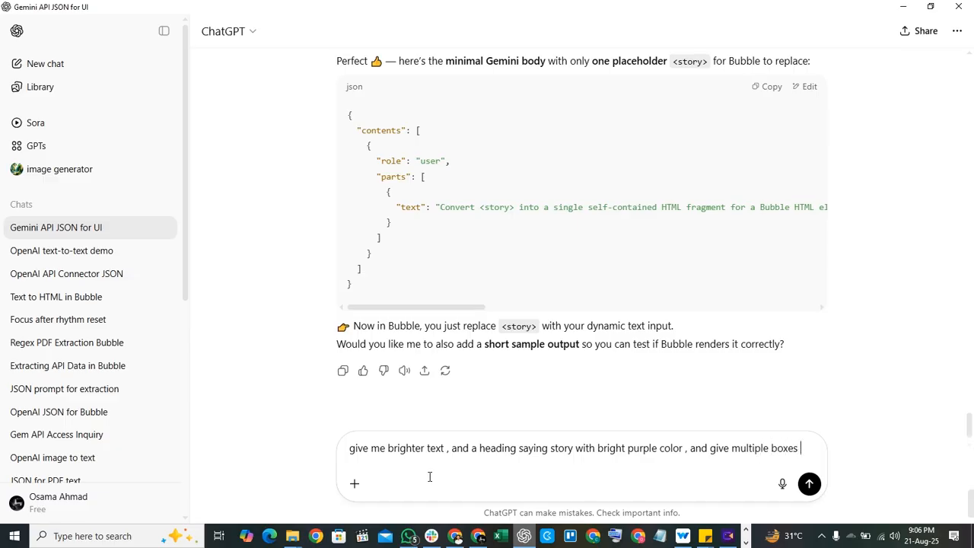
pyautogui.write('th')
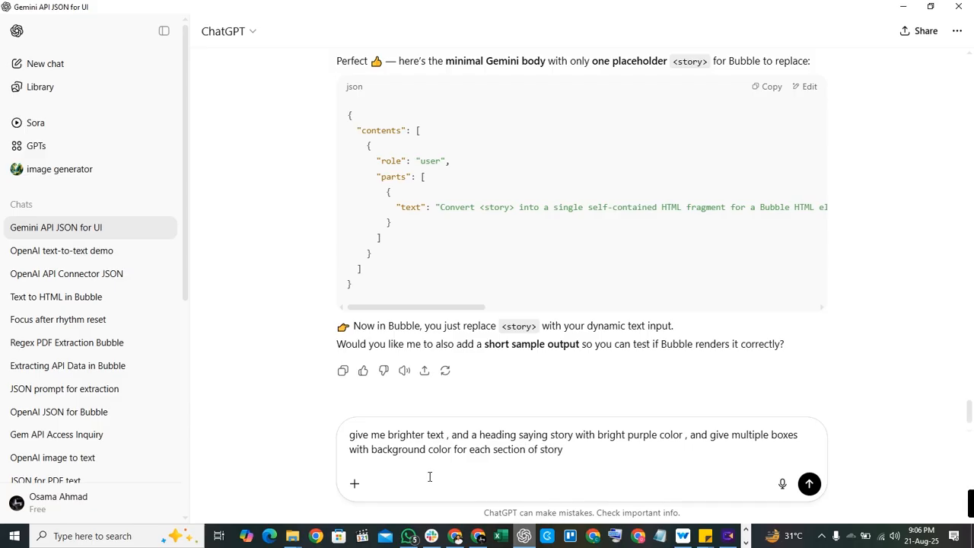
pyautogui.press('Return')
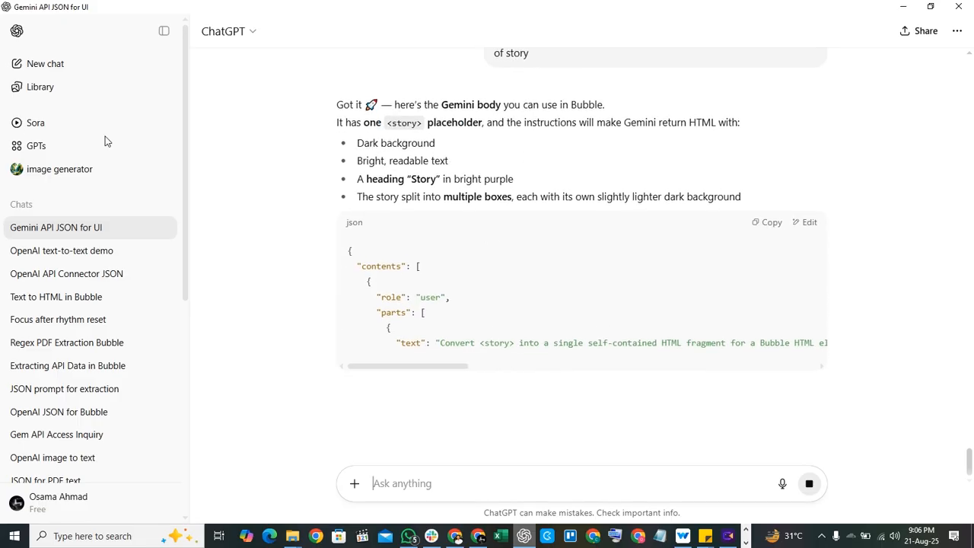
# Copy ChatGPT's revised JSON and paste it over the Design Response call's body in the Bubble editor
pyautogui.scroll(-2, 405, 348)
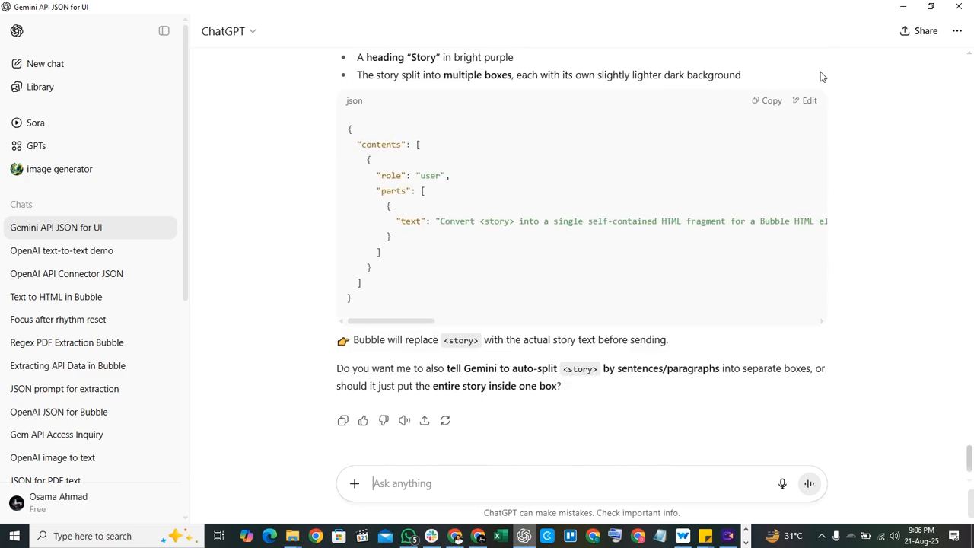
pyautogui.click(776, 103)
pyautogui.hotkey('alt', 'Tab')
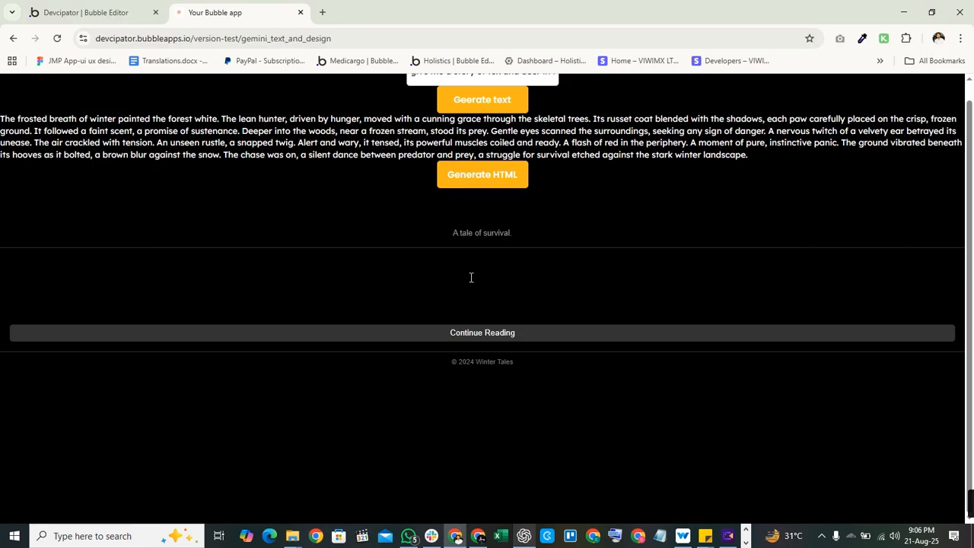
pyautogui.click(129, 15)
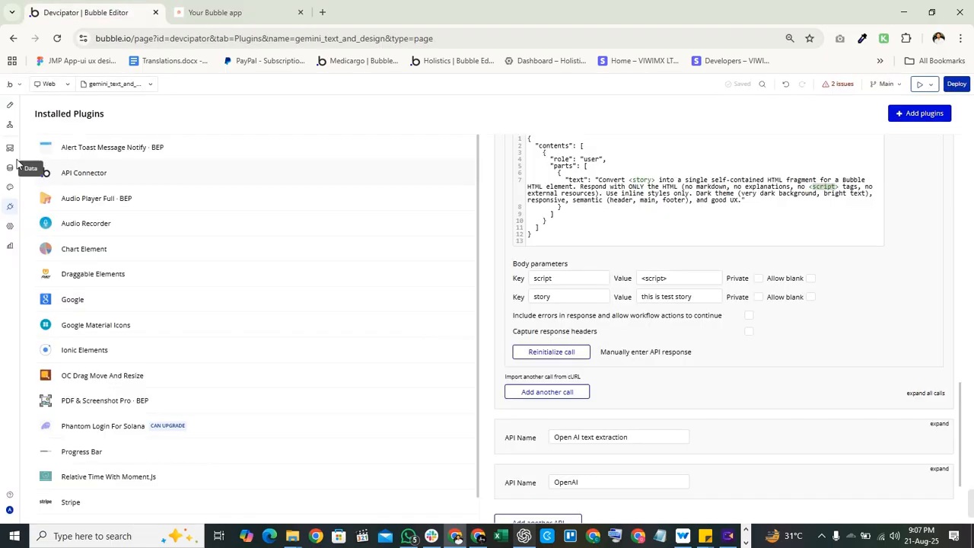
pyautogui.click(601, 238)
pyautogui.hotkey('ctrl', 'a')
pyautogui.hotkey('ctrl', 'v')
pyautogui.click(554, 291)
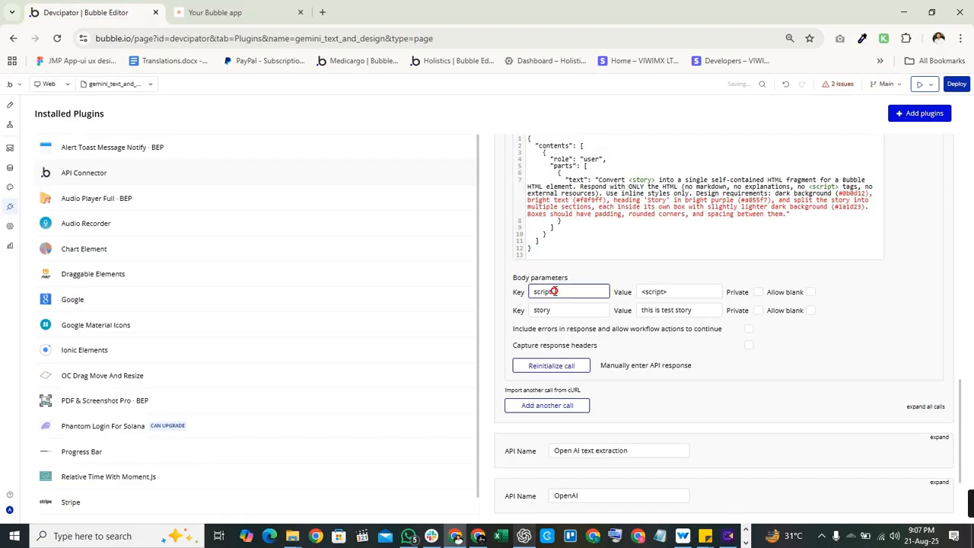
pyautogui.click(896, 312)
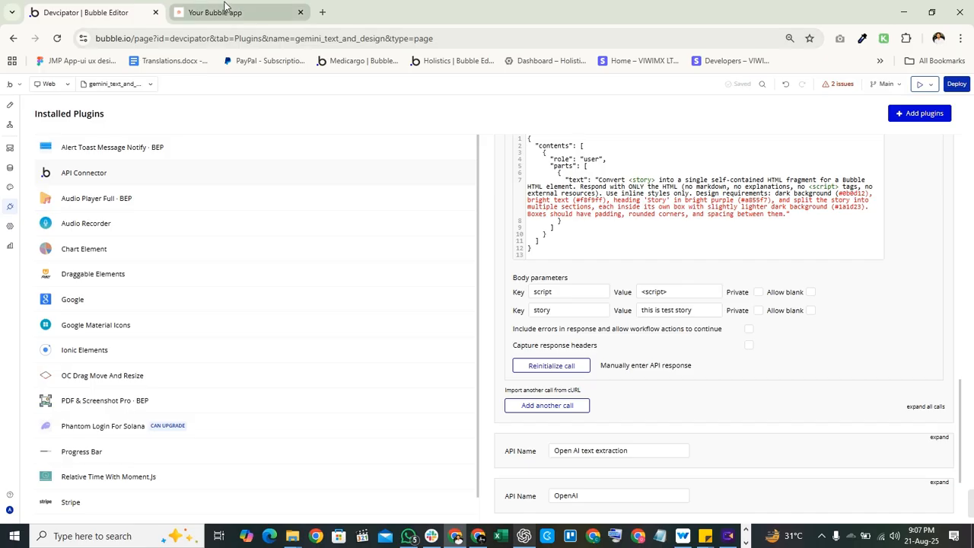
# Reload the app preview, paste the fox and deer prompt again, and generate a new story text
pyautogui.click(225, 10)
pyautogui.press('F5')
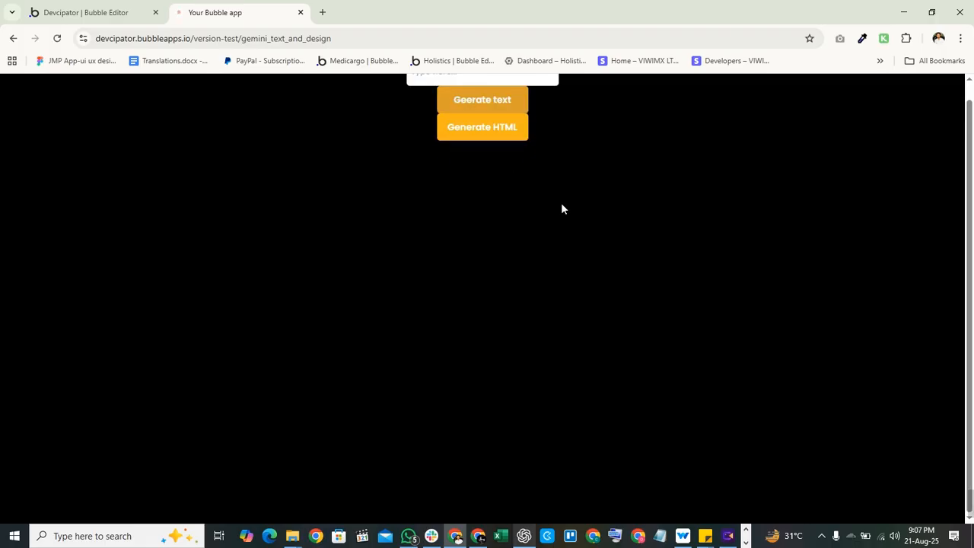
pyautogui.click(504, 95)
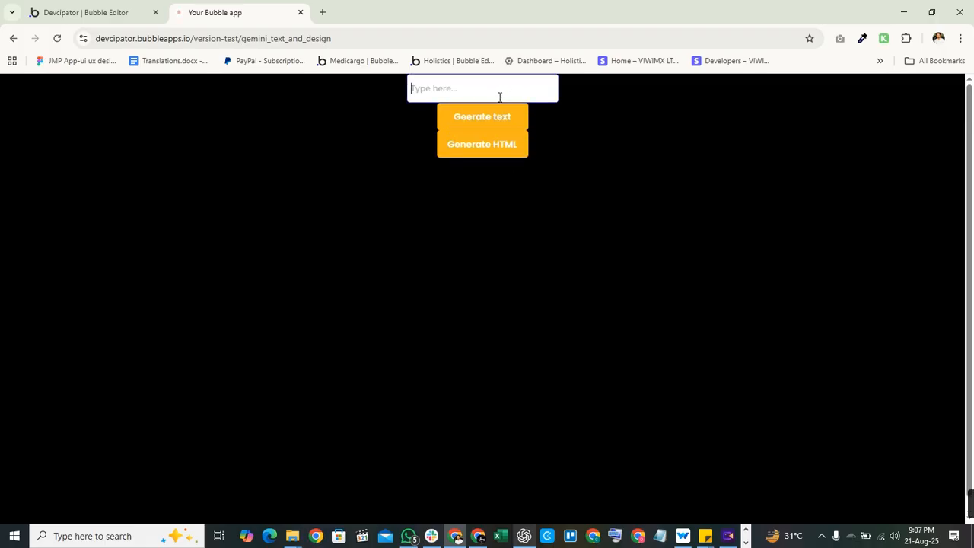
pyautogui.press('super+v')
pyautogui.click(500, 266)
pyautogui.click(488, 120)
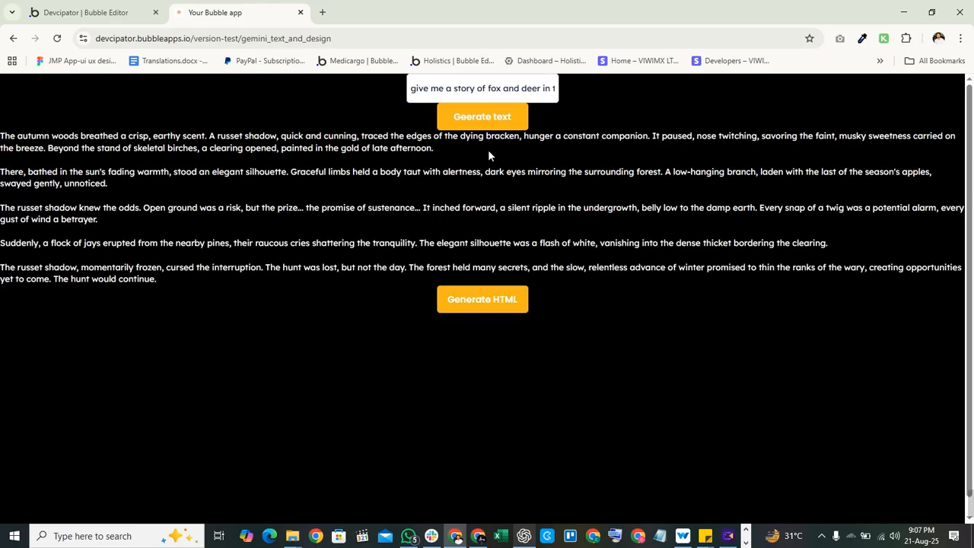
# Generate the HTML for the new story and check its heading, text brightness and section boxes
pyautogui.click(469, 307)
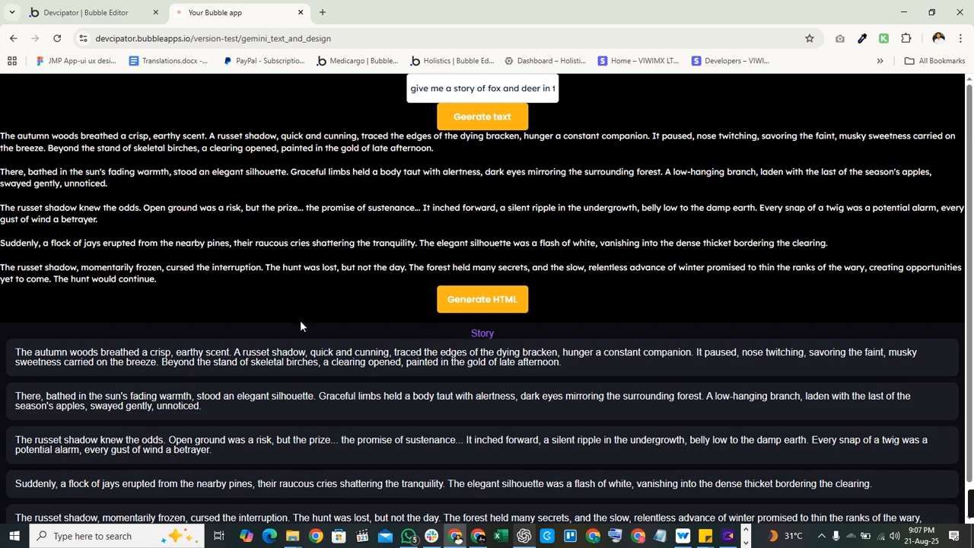
pyautogui.scroll(-1, 300, 321)
pyautogui.doubleClick(480, 298)
pyautogui.moveTo(14, 322); pyautogui.dragTo(817, 337)
pyautogui.click(700, 340)
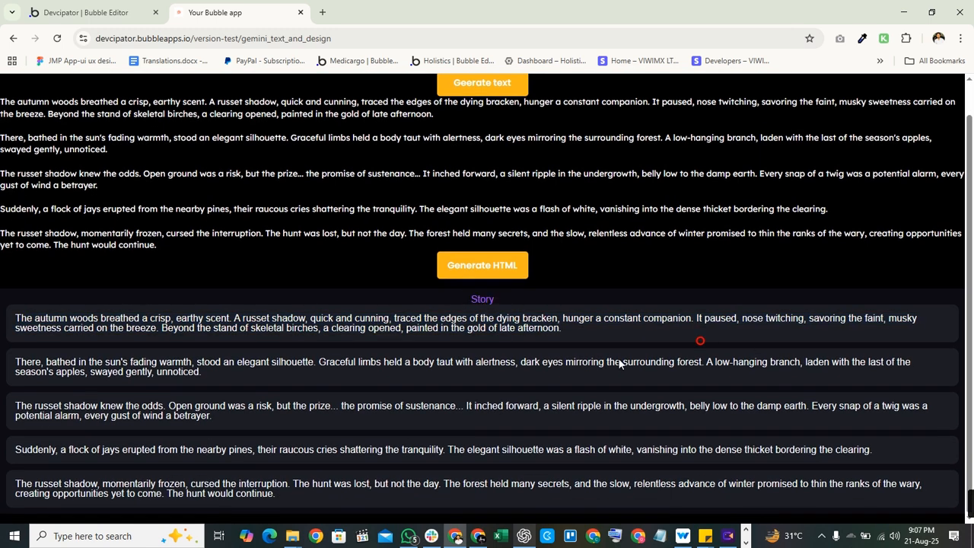
pyautogui.moveTo(13, 320); pyautogui.dragTo(374, 490)
pyautogui.click(375, 490)
# Open the browser's developer tools and examine how the generated story boxes adapt to the narrower responsive view
pyautogui.hotkey('ctrl', 'shift', 'i')
pyautogui.scroll(-3, 505, 406)
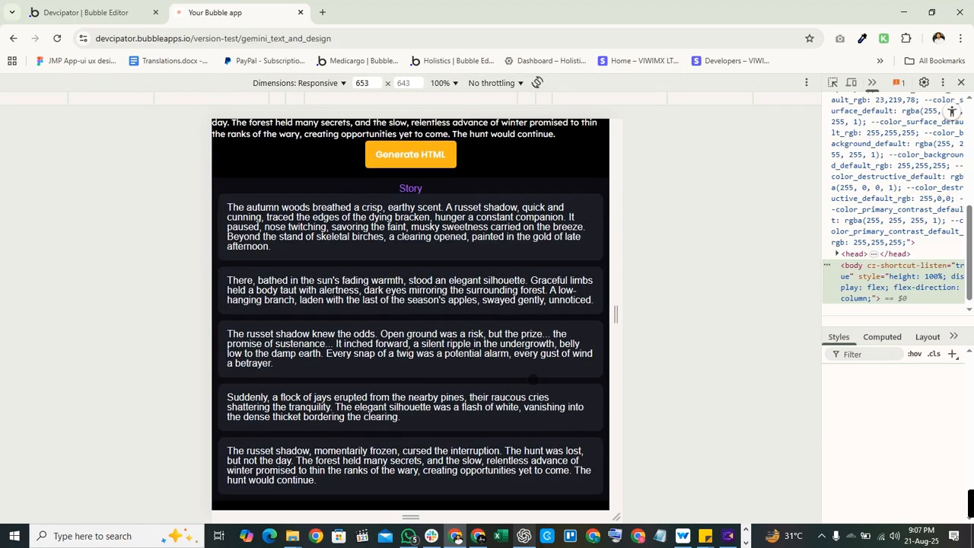
pyautogui.scroll(2, 368, 339)
pyautogui.scroll(-2, 365, 340)
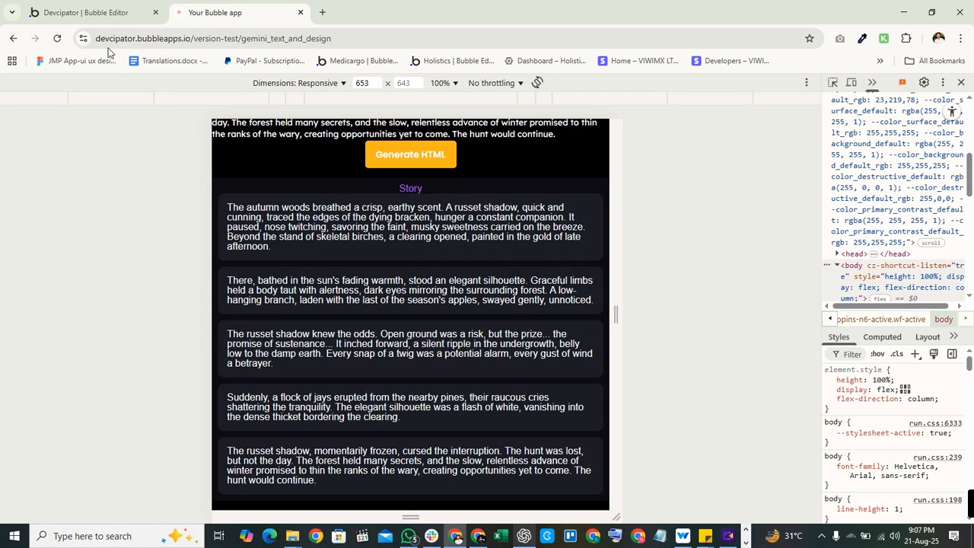
# Set the gemini_text_and_design page's background style to None in the Bubble editor and check the app preview
pyautogui.click(97, 10)
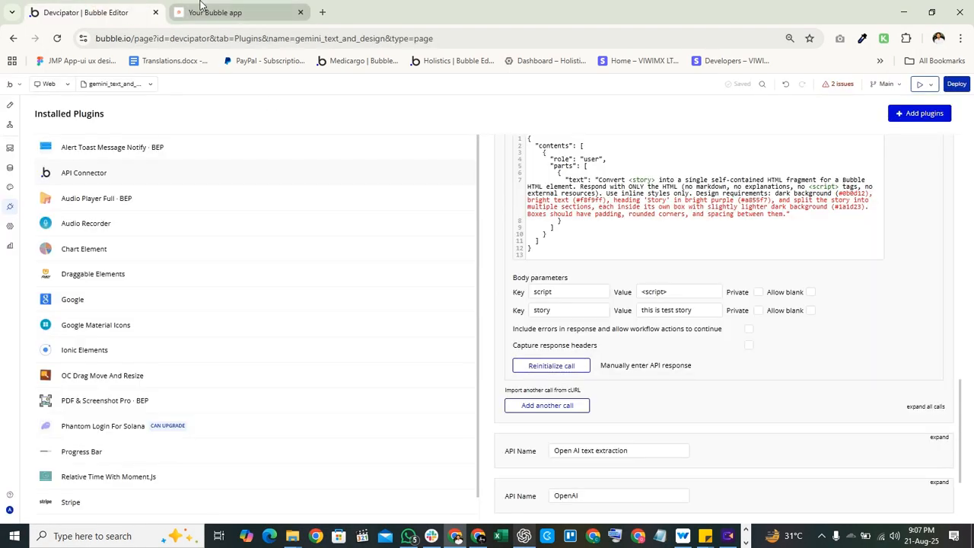
pyautogui.click(9, 105)
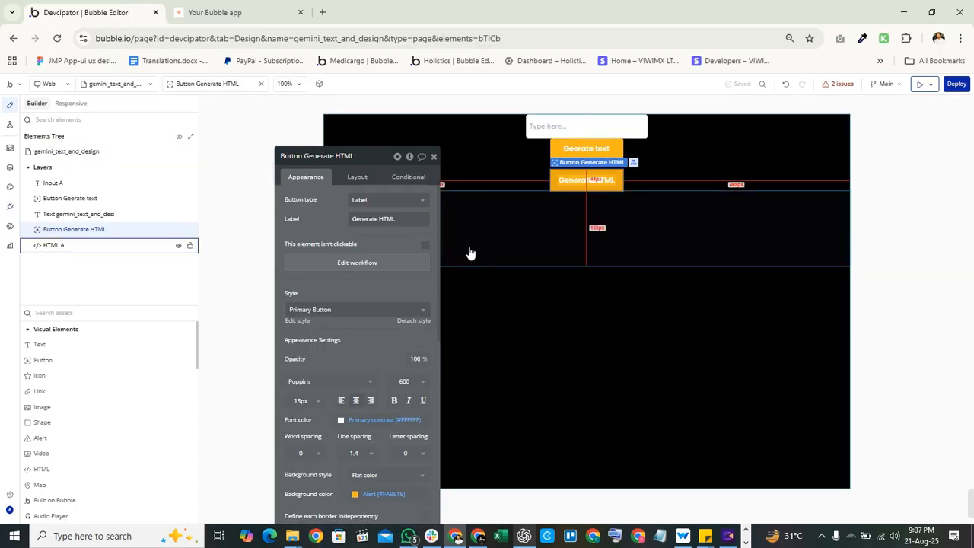
pyautogui.click(343, 116)
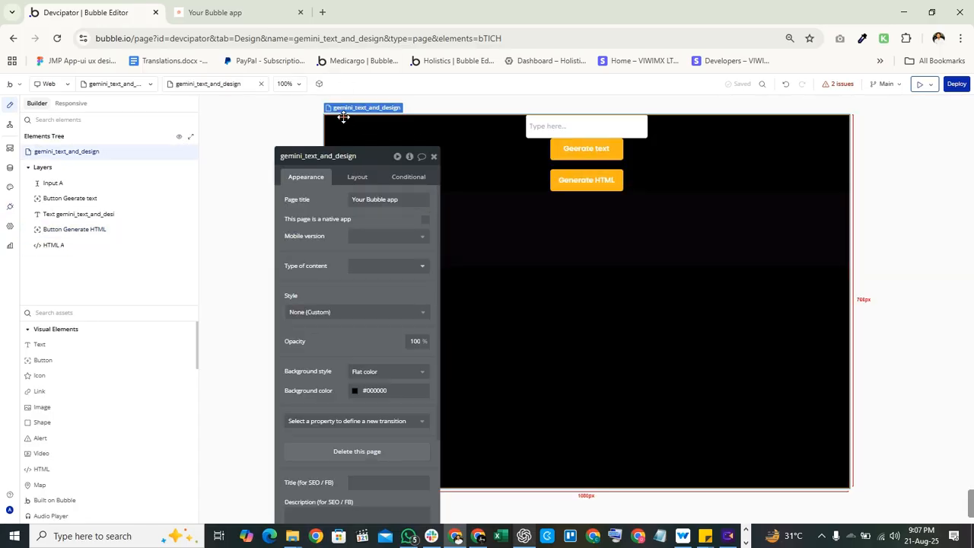
pyautogui.click(388, 373)
pyautogui.click(368, 399)
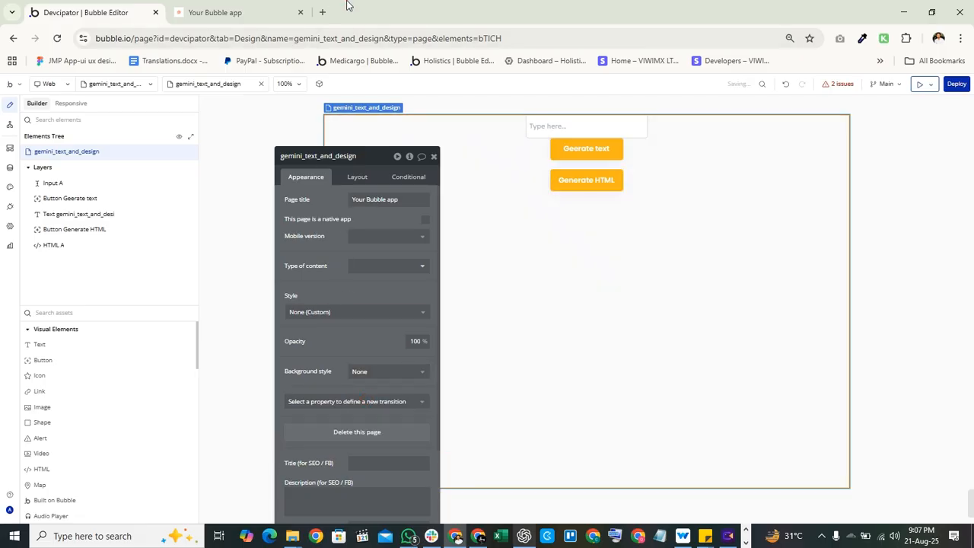
pyautogui.click(242, 10)
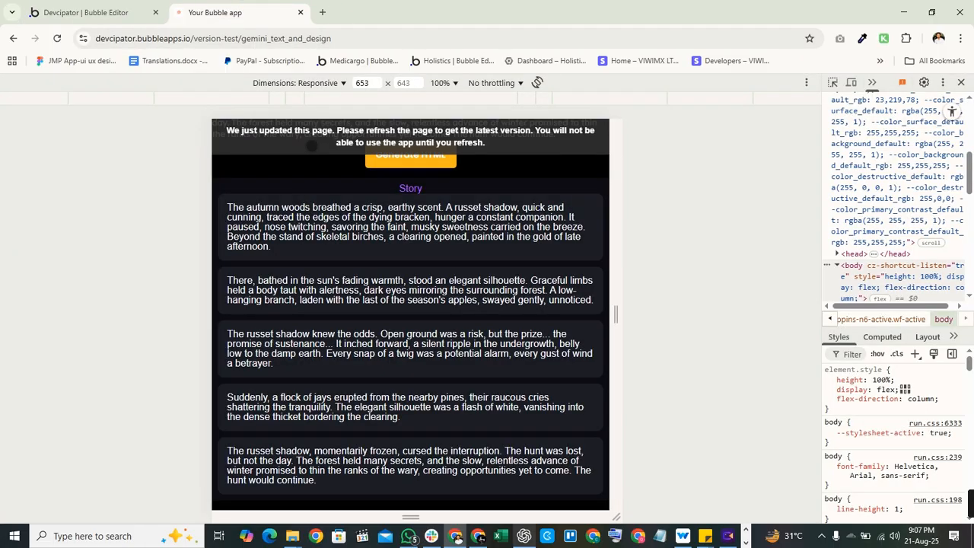
# Change the story text element's font color from the primary contrast variable to the dark color variable in the Bubble editor
pyautogui.click(85, 12)
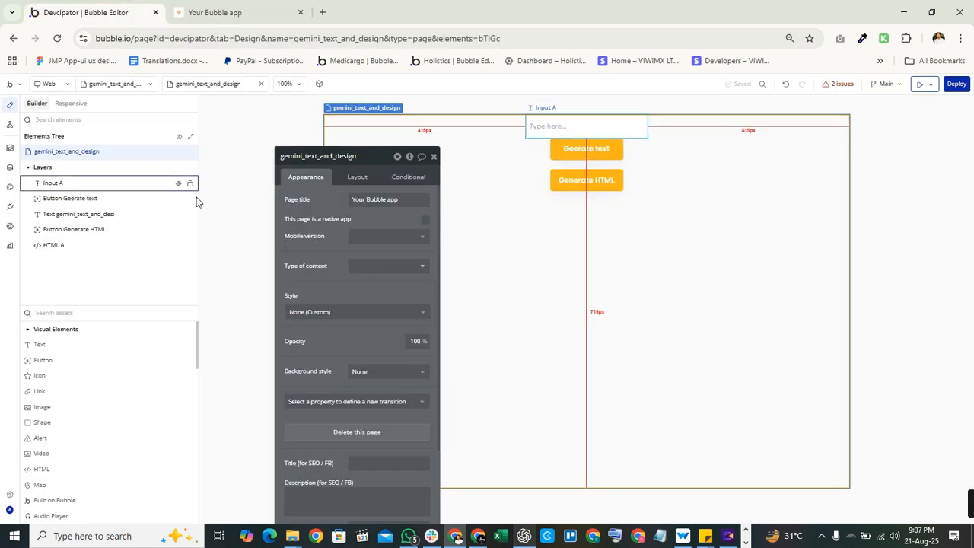
pyautogui.click(567, 129)
pyautogui.click(93, 214)
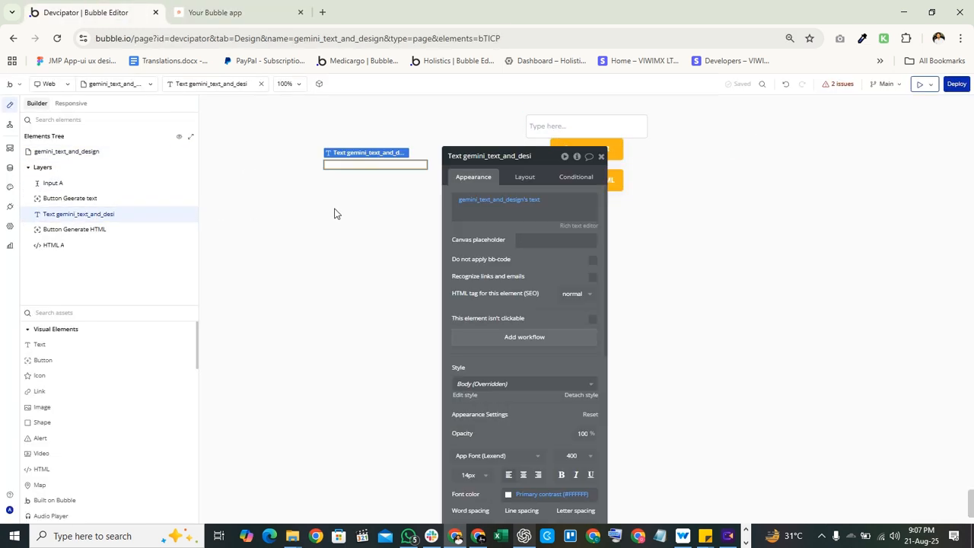
pyautogui.click(506, 499)
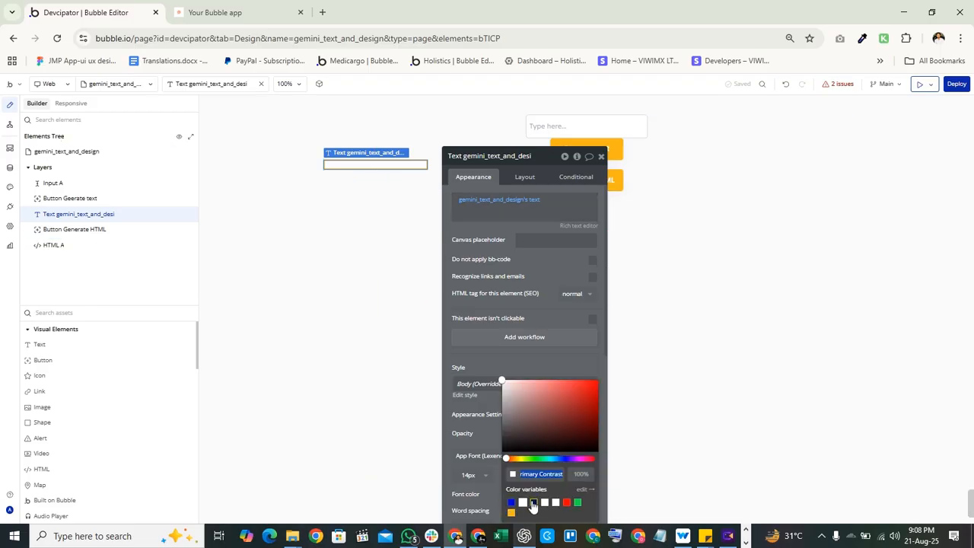
pyautogui.click(533, 502)
pyautogui.click(342, 315)
pyautogui.click(398, 220)
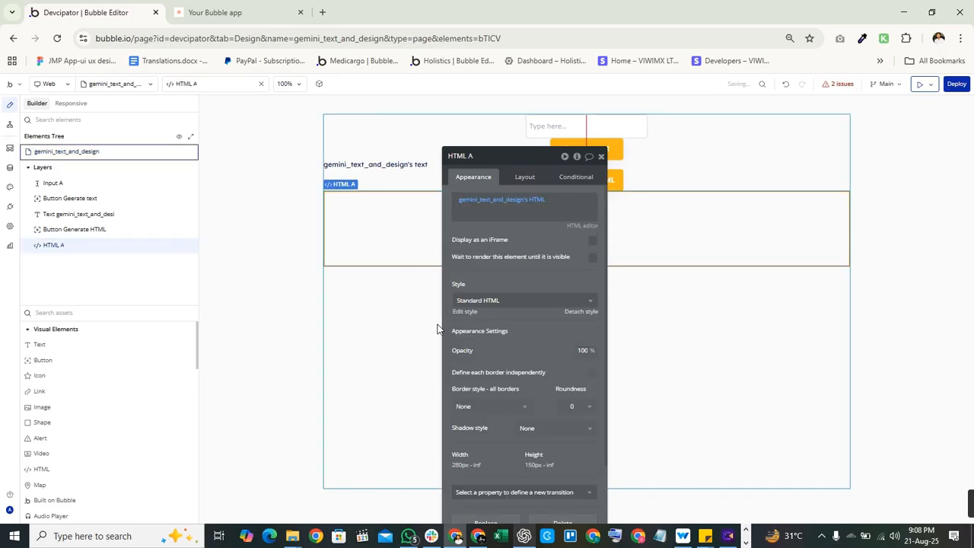
# Reload the app preview, paste the fox and deer story prompt from the clipboard history, and generate the story text
pyautogui.click(266, 9)
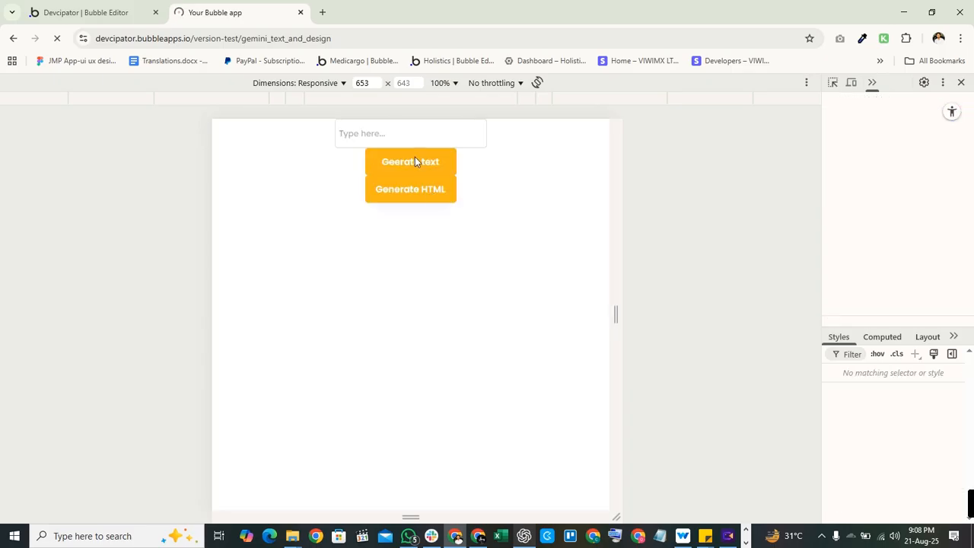
pyautogui.click(398, 130)
pyautogui.press('super+v')
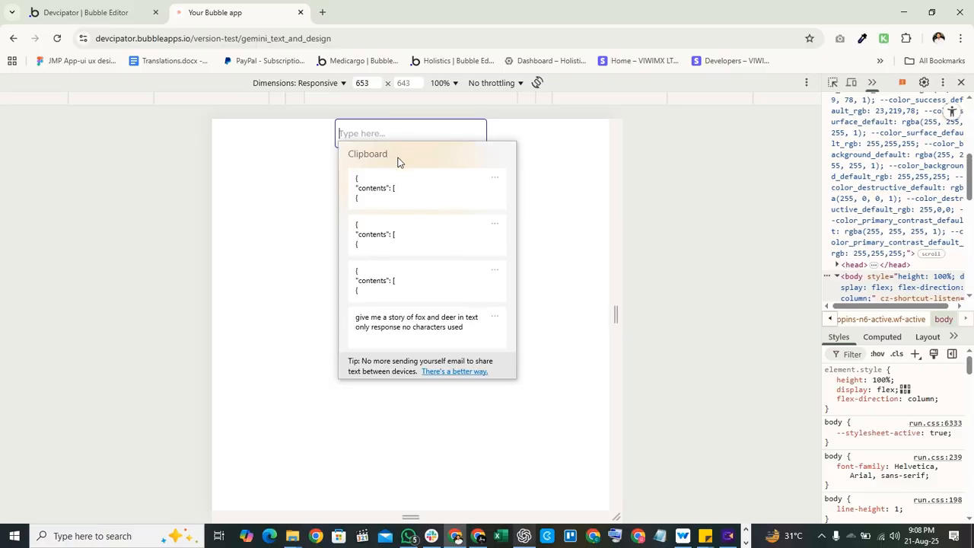
pyautogui.click(425, 312)
pyautogui.click(414, 162)
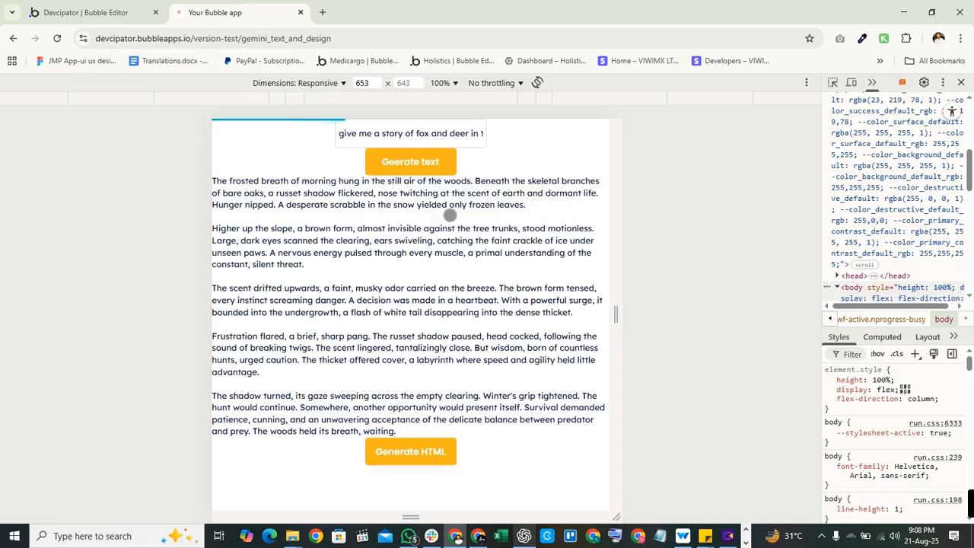
# Generate the HTML for the new fox and deer story and view its styled section boxes
pyautogui.click(408, 451)
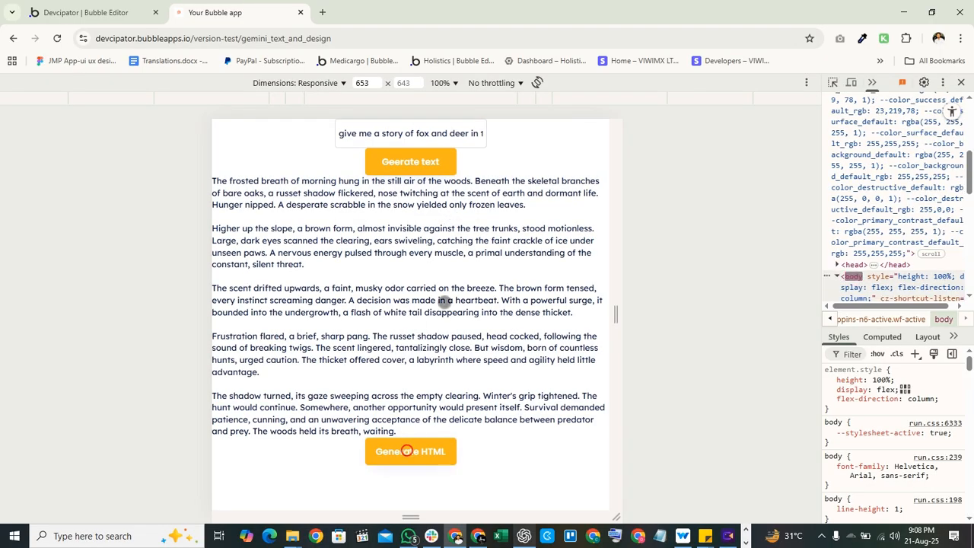
pyautogui.scroll(-1, 440, 301)
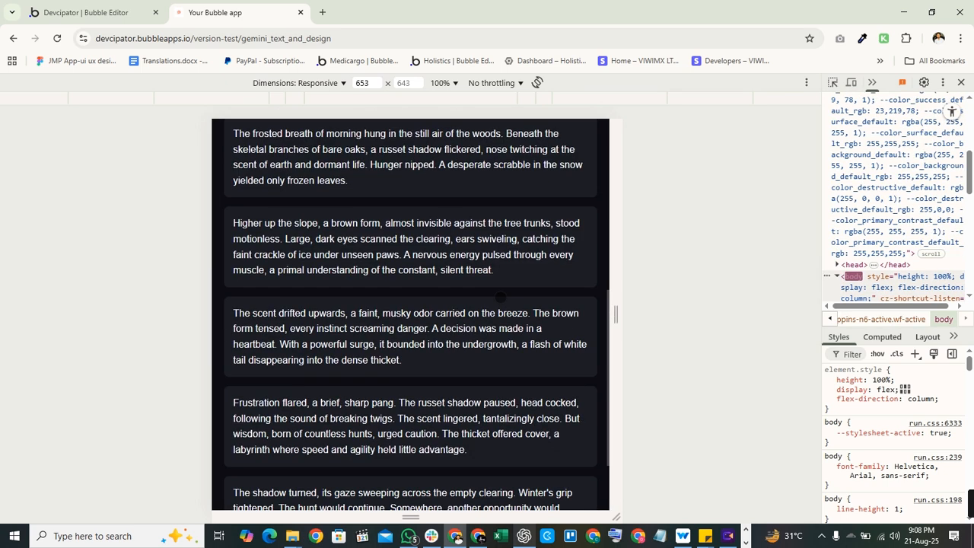
pyautogui.scroll(-4, 342, 251)
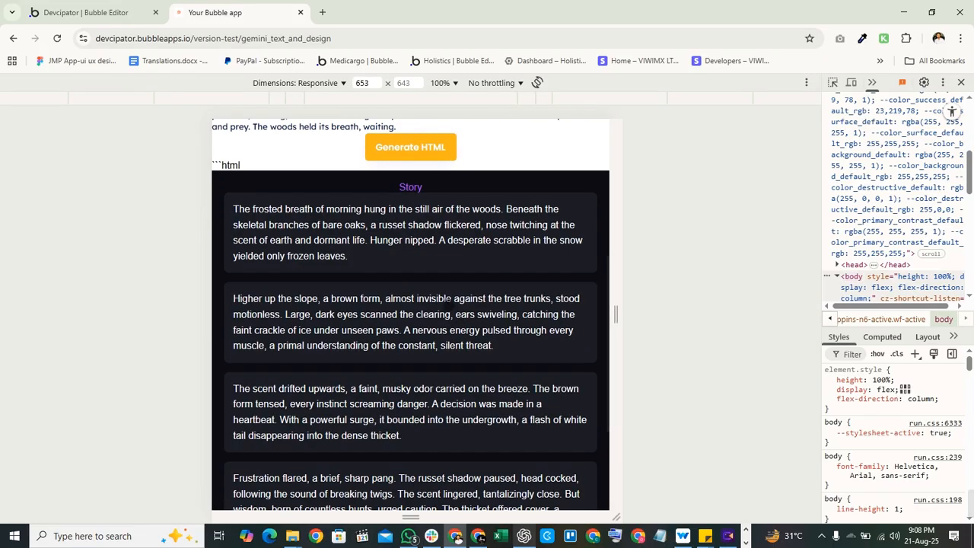
pyautogui.scroll(-2, 535, 157)
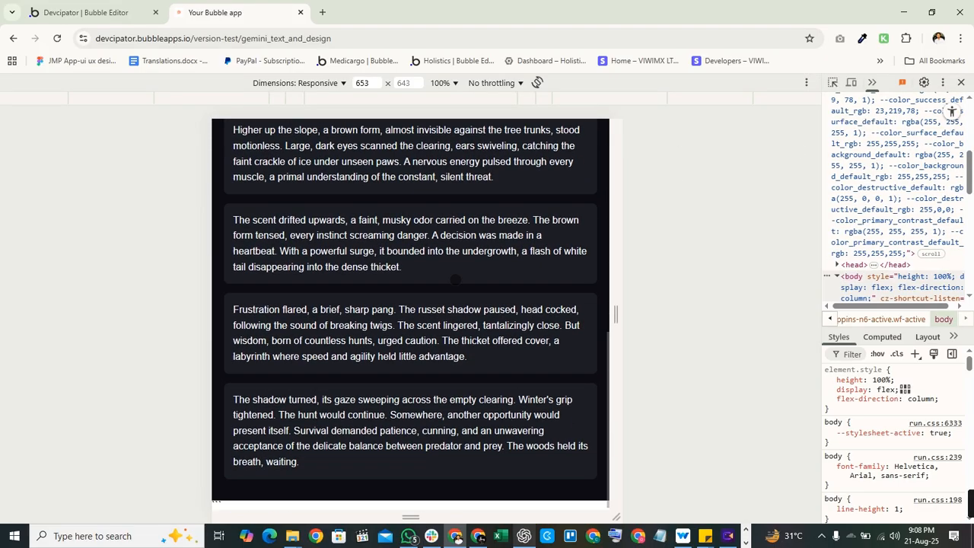
# Compare the plain story text with the boxed HTML version in the narrow responsive view
pyautogui.scroll(5, 403, 402)
pyautogui.scroll(-5, 364, 394)
pyautogui.scroll(6, 350, 272)
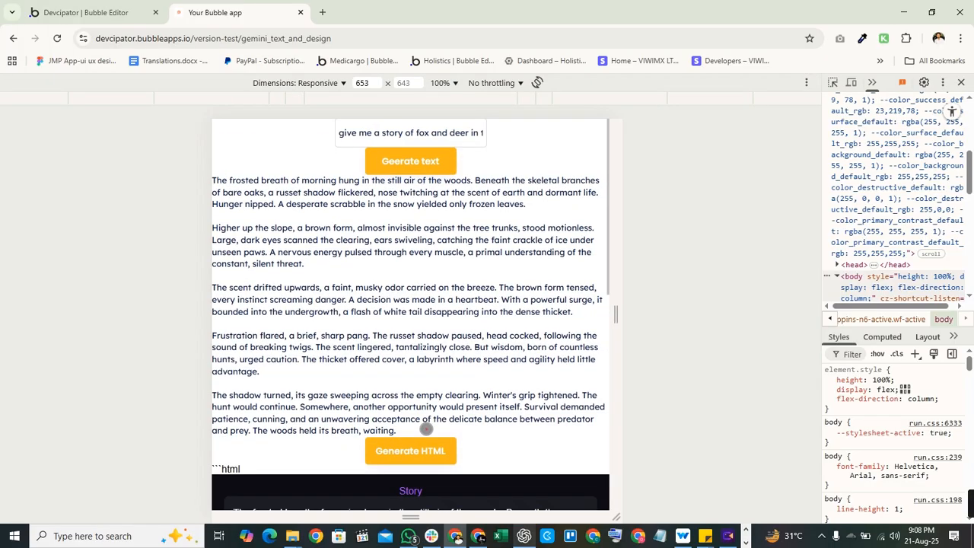
pyautogui.scroll(-6, 426, 429)
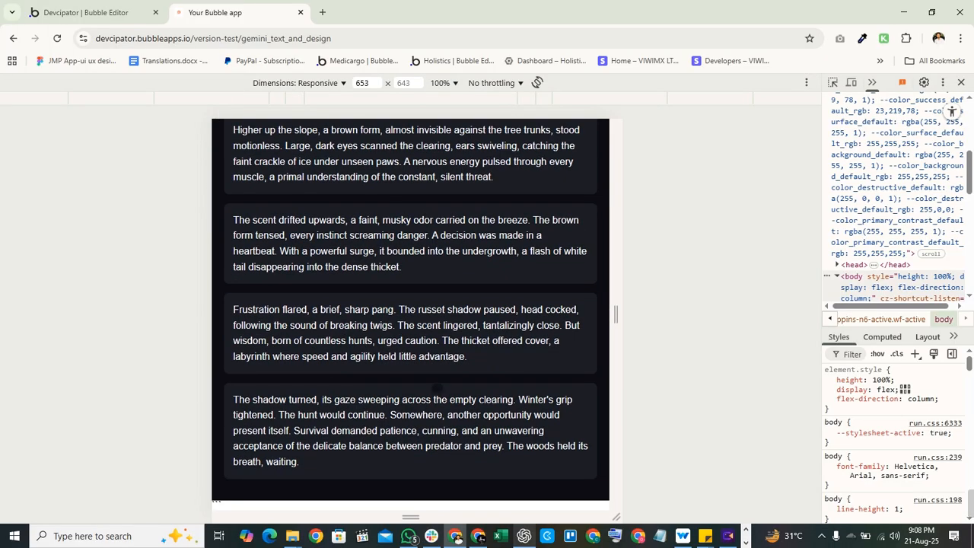
pyautogui.scroll(6, 361, 319)
pyautogui.scroll(-6, 367, 372)
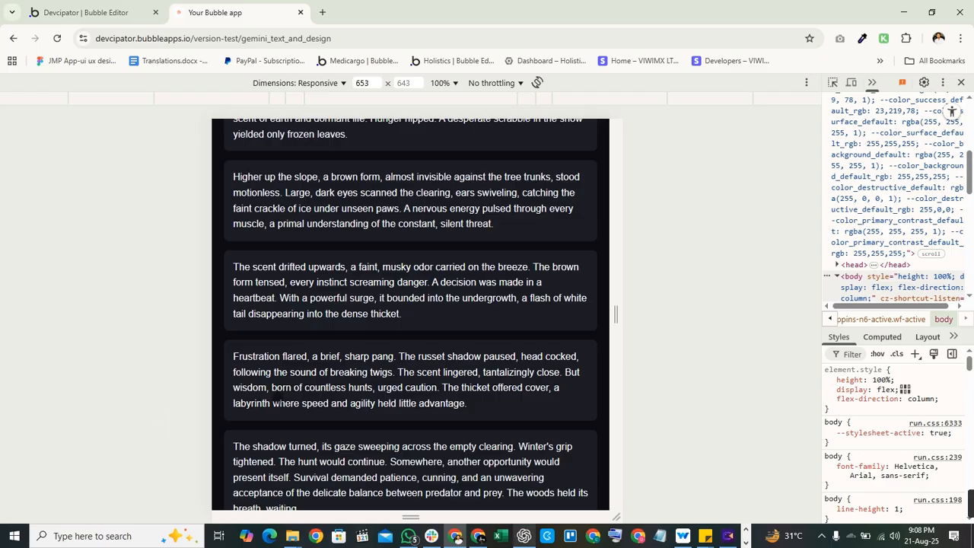
pyautogui.scroll(10, 324, 334)
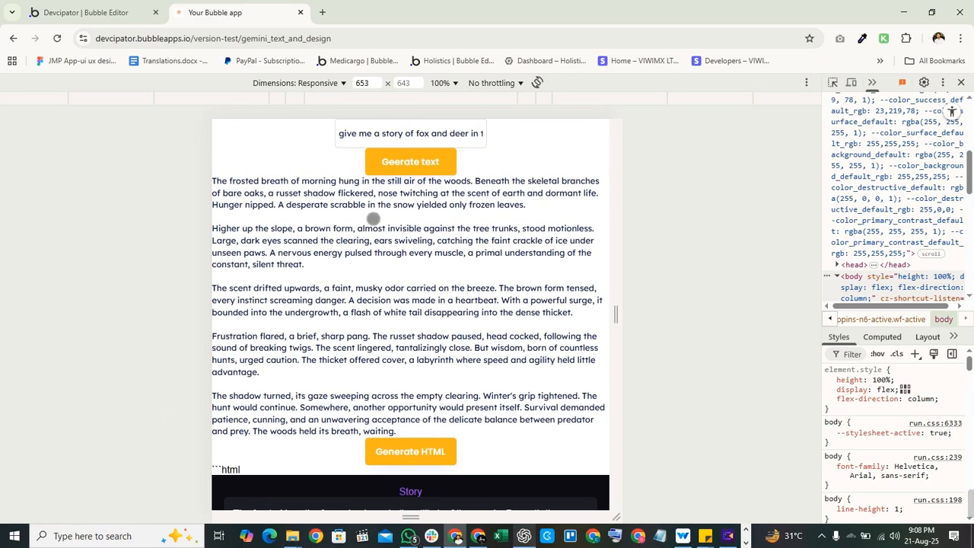
pyautogui.scroll(-3, 358, 231)
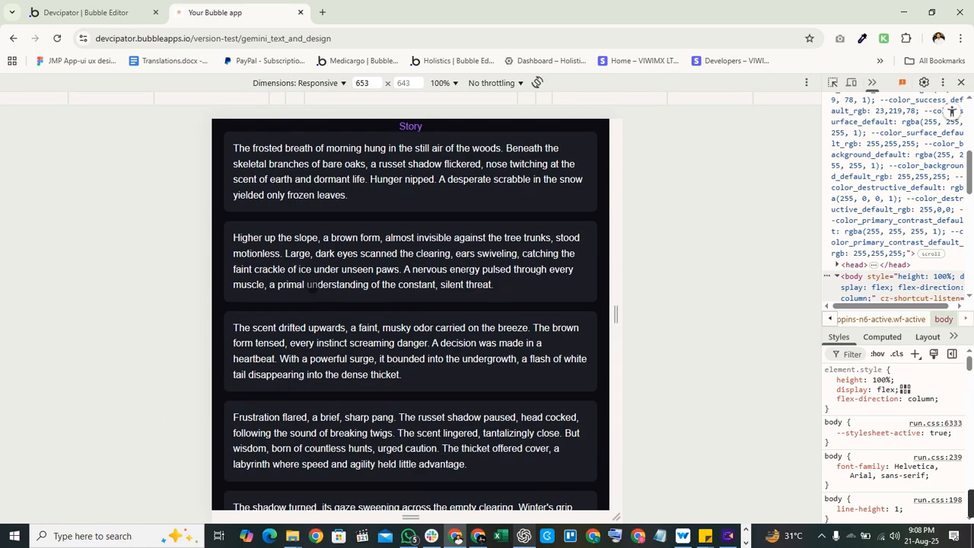
pyautogui.scroll(-2, 272, 420)
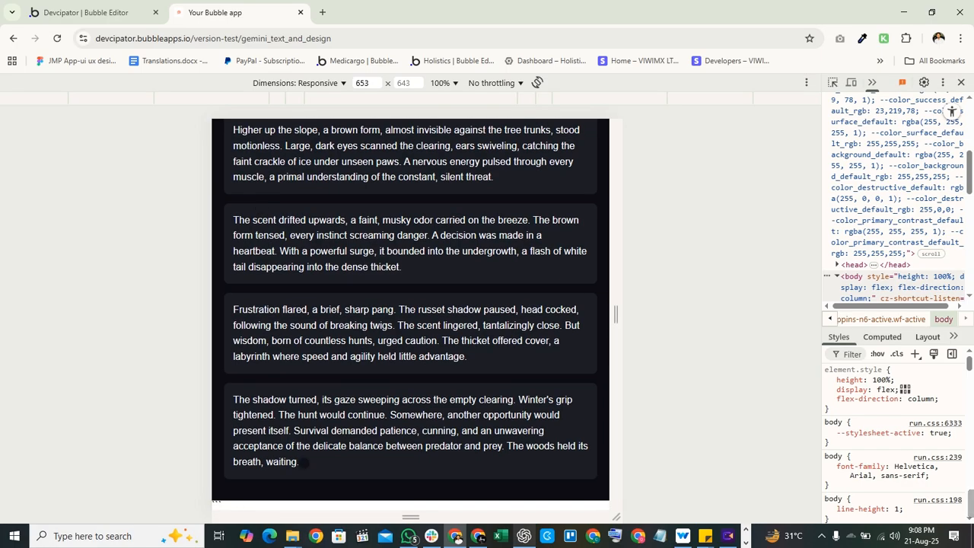
pyautogui.scroll(4, 323, 304)
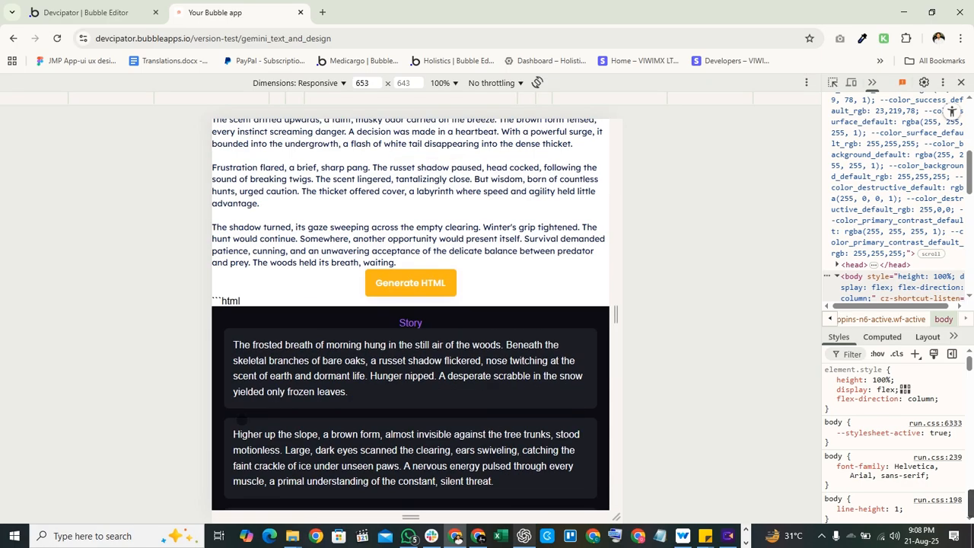
pyautogui.scroll(2, 219, 260)
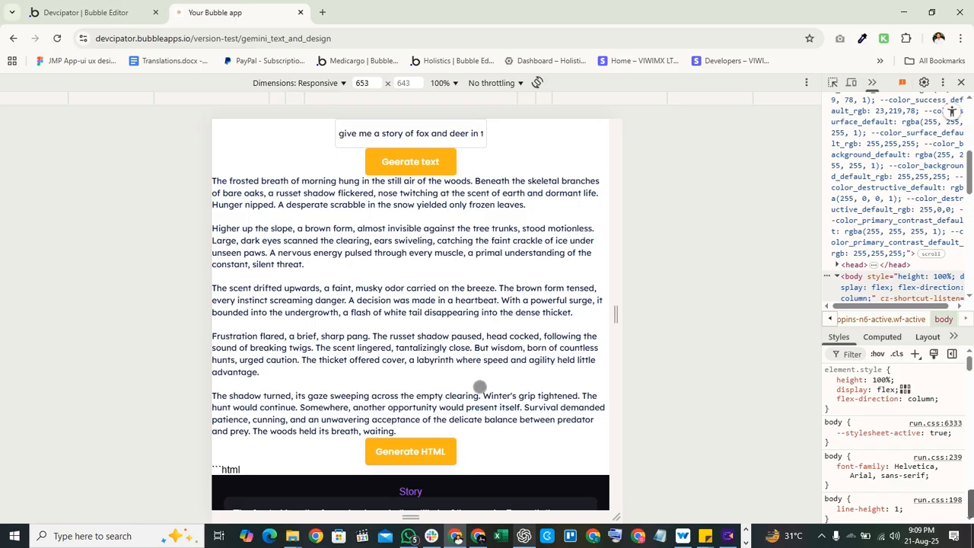
pyautogui.scroll(-6, 479, 387)
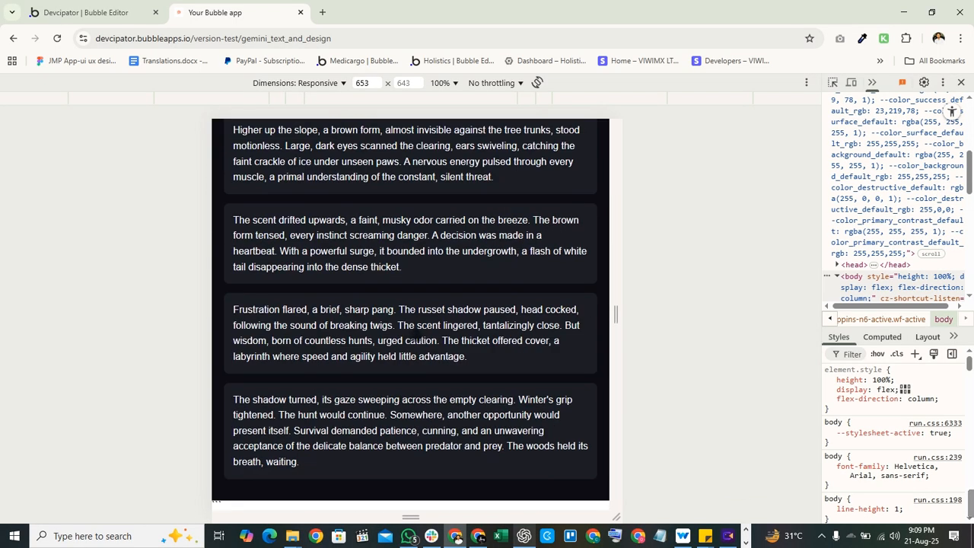
# Close the developer tools and review the prompt, the story text and the boxed HTML at full page width
pyautogui.click(960, 82)
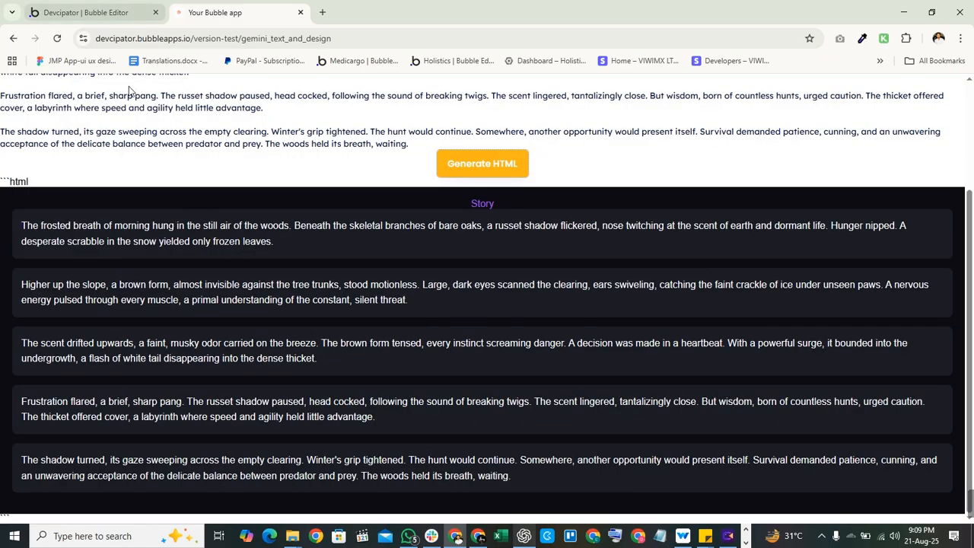
pyautogui.scroll(2, 183, 162)
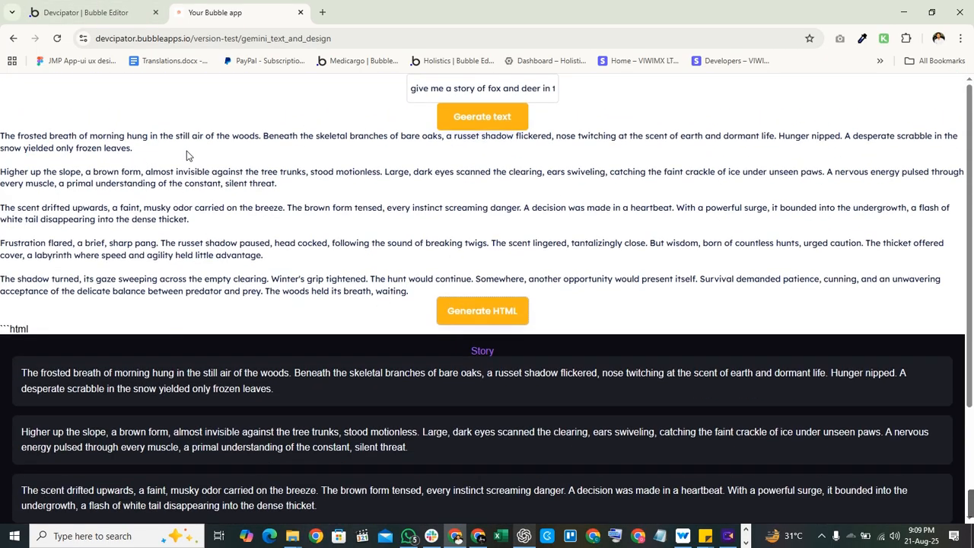
pyautogui.moveTo(97, 132); pyautogui.dragTo(315, 207)
pyautogui.click(453, 88)
pyautogui.tripleClick(454, 88)
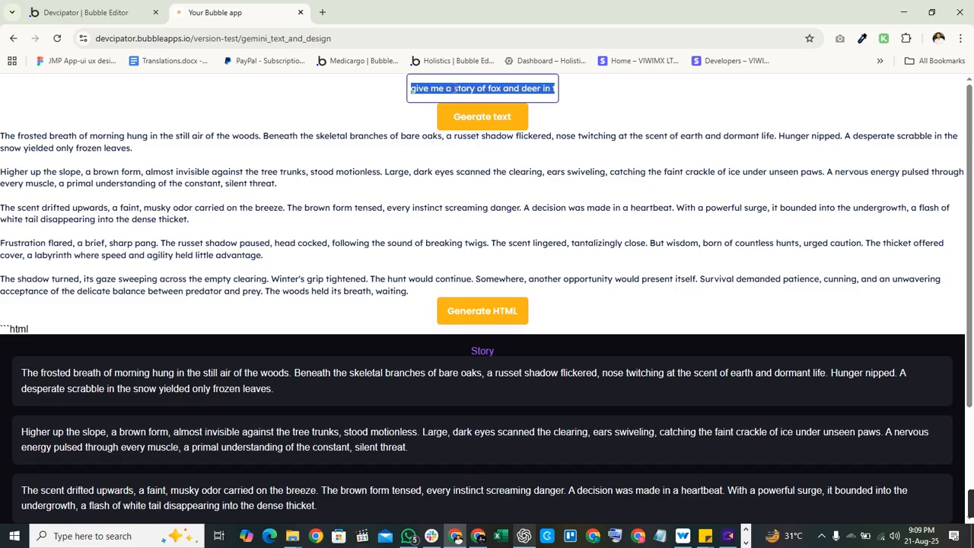
pyautogui.scroll(-2, 190, 198)
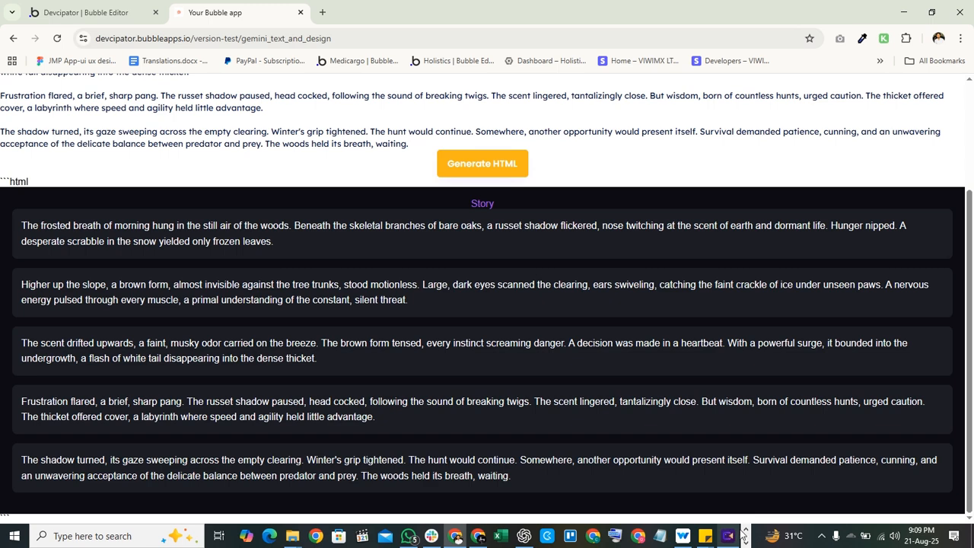
pyautogui.click(728, 536)
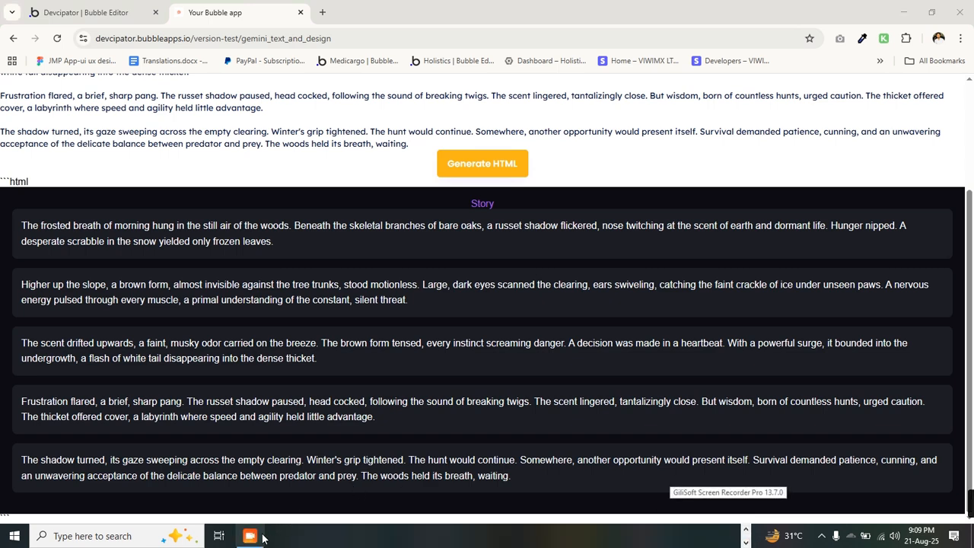